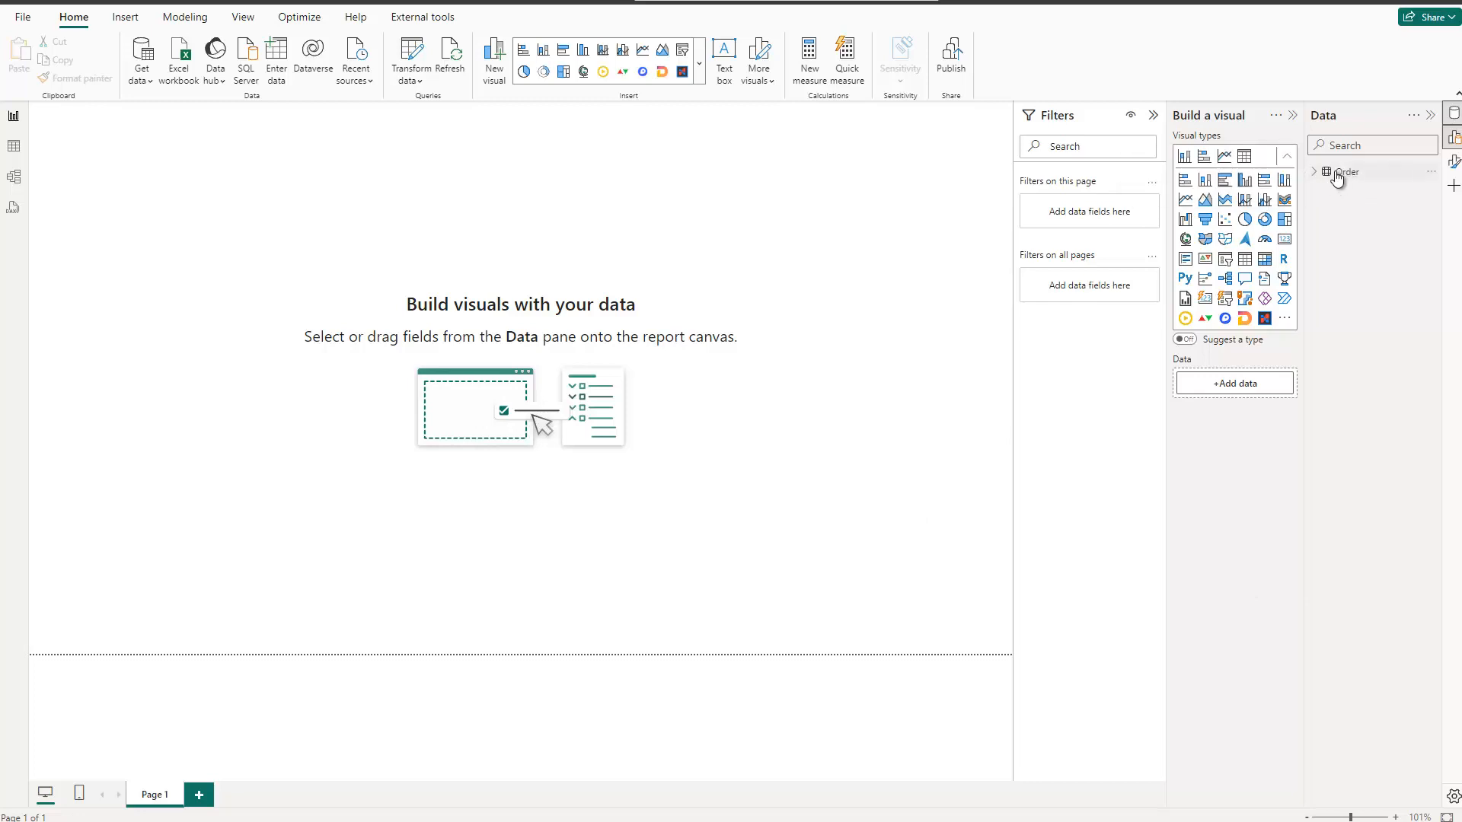
Step: Examine the OrderDate values of the Order table, then return to the report canvas
click(13, 146)
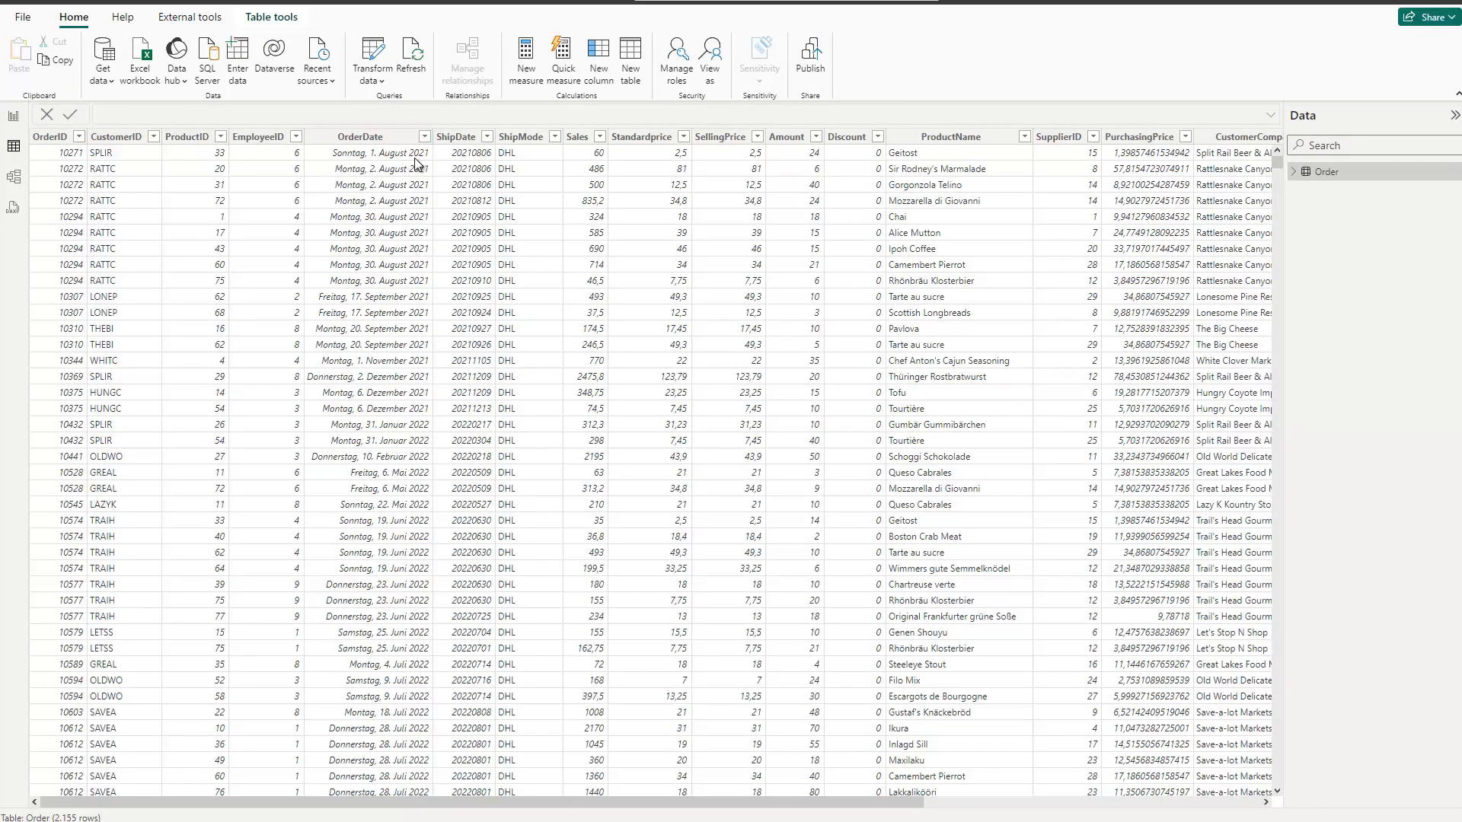
click(425, 136)
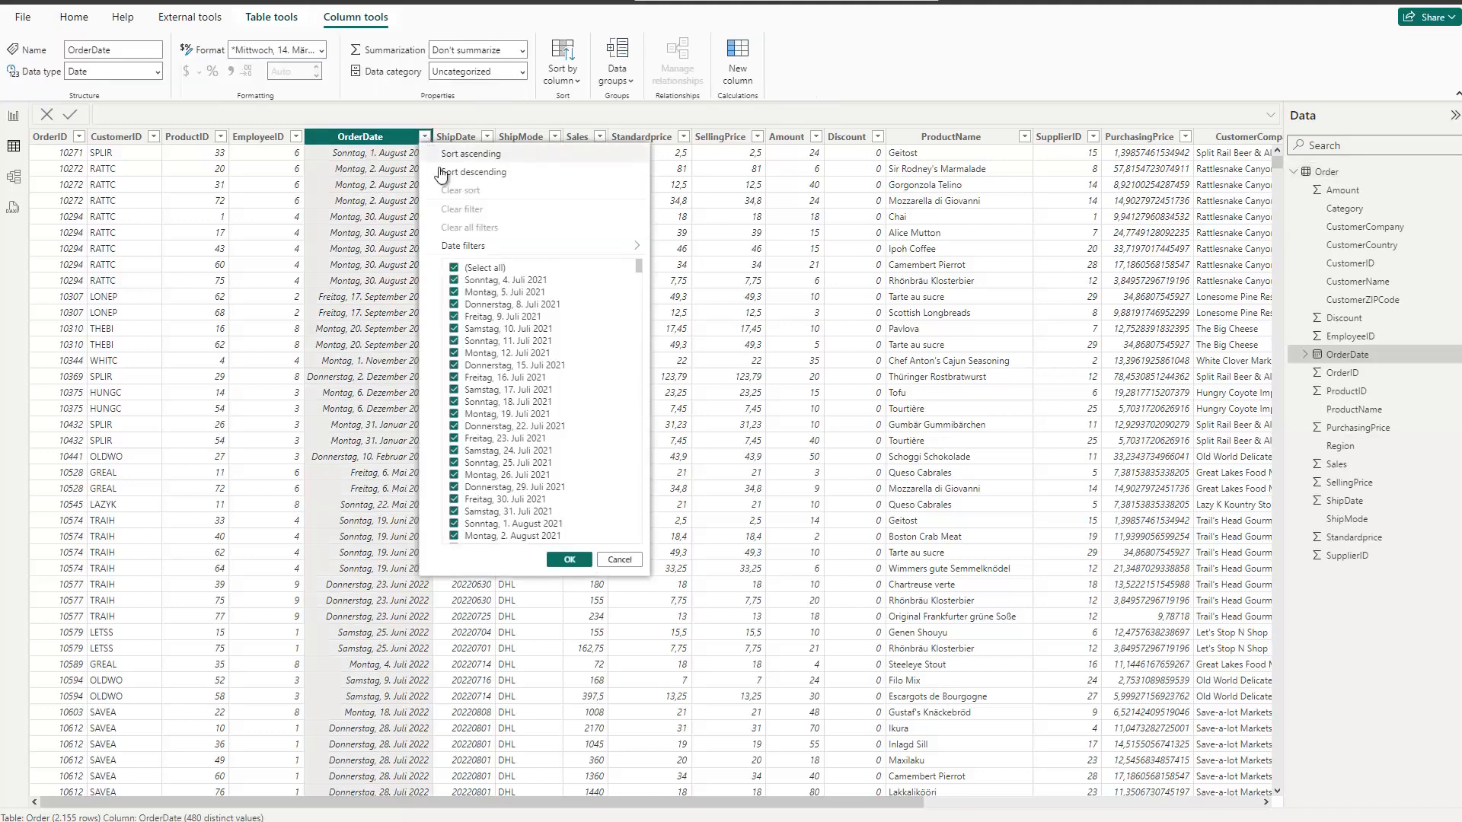
click(619, 560)
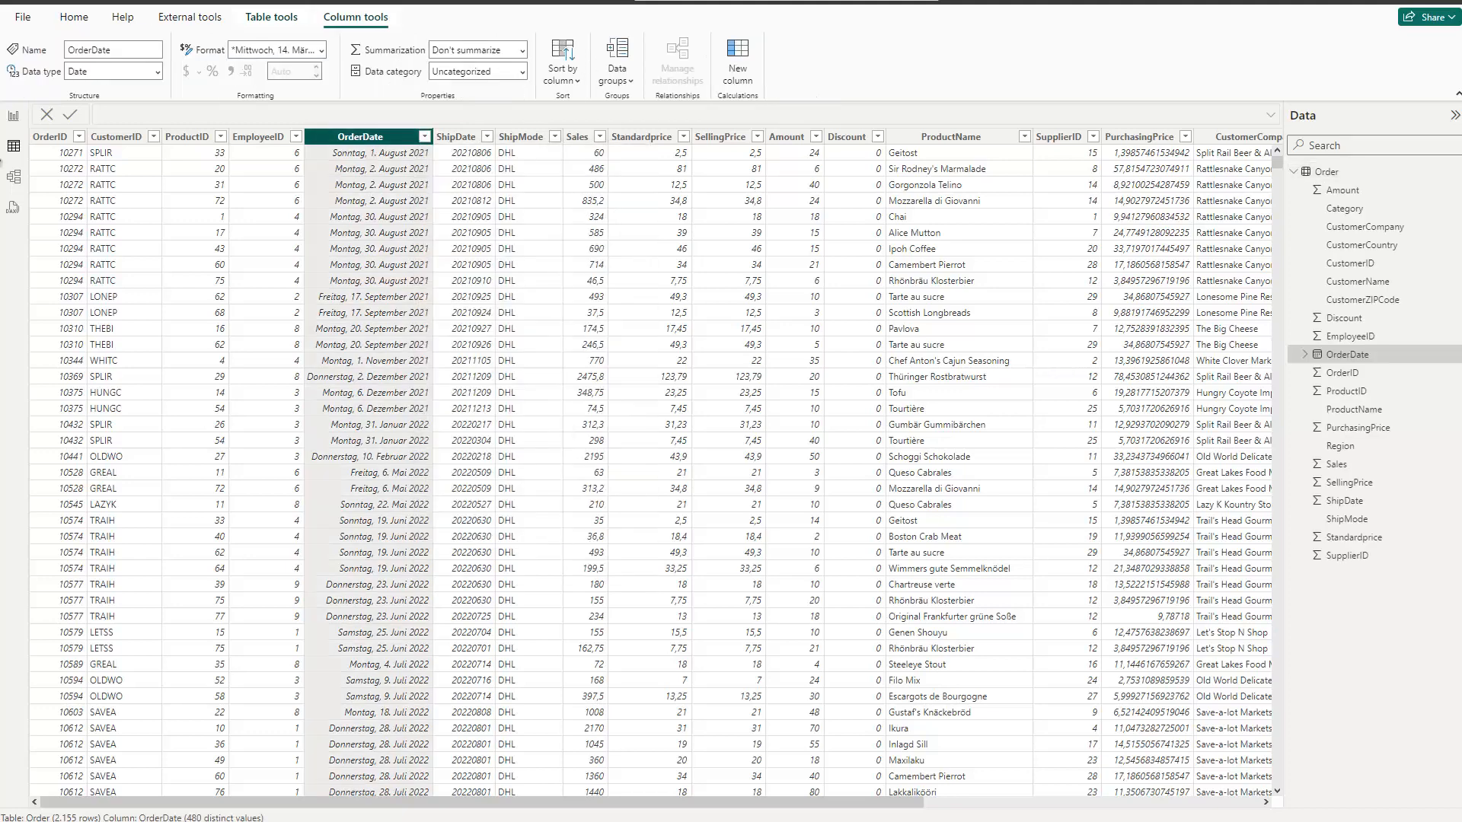
click(13, 115)
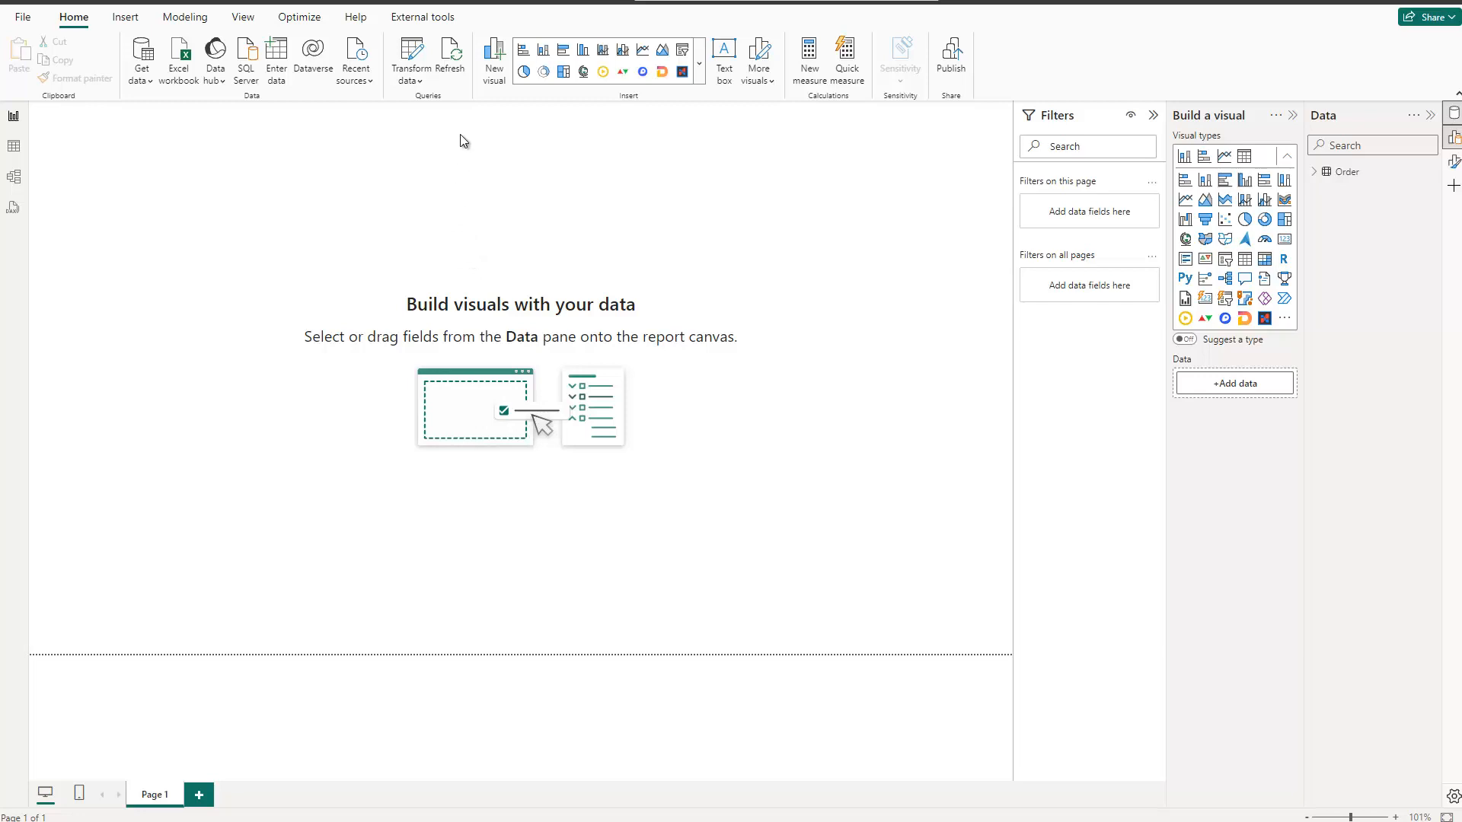
Step: Create a blank query in Power Query and clear all of its default code in the Advanced Editor
click(412, 48)
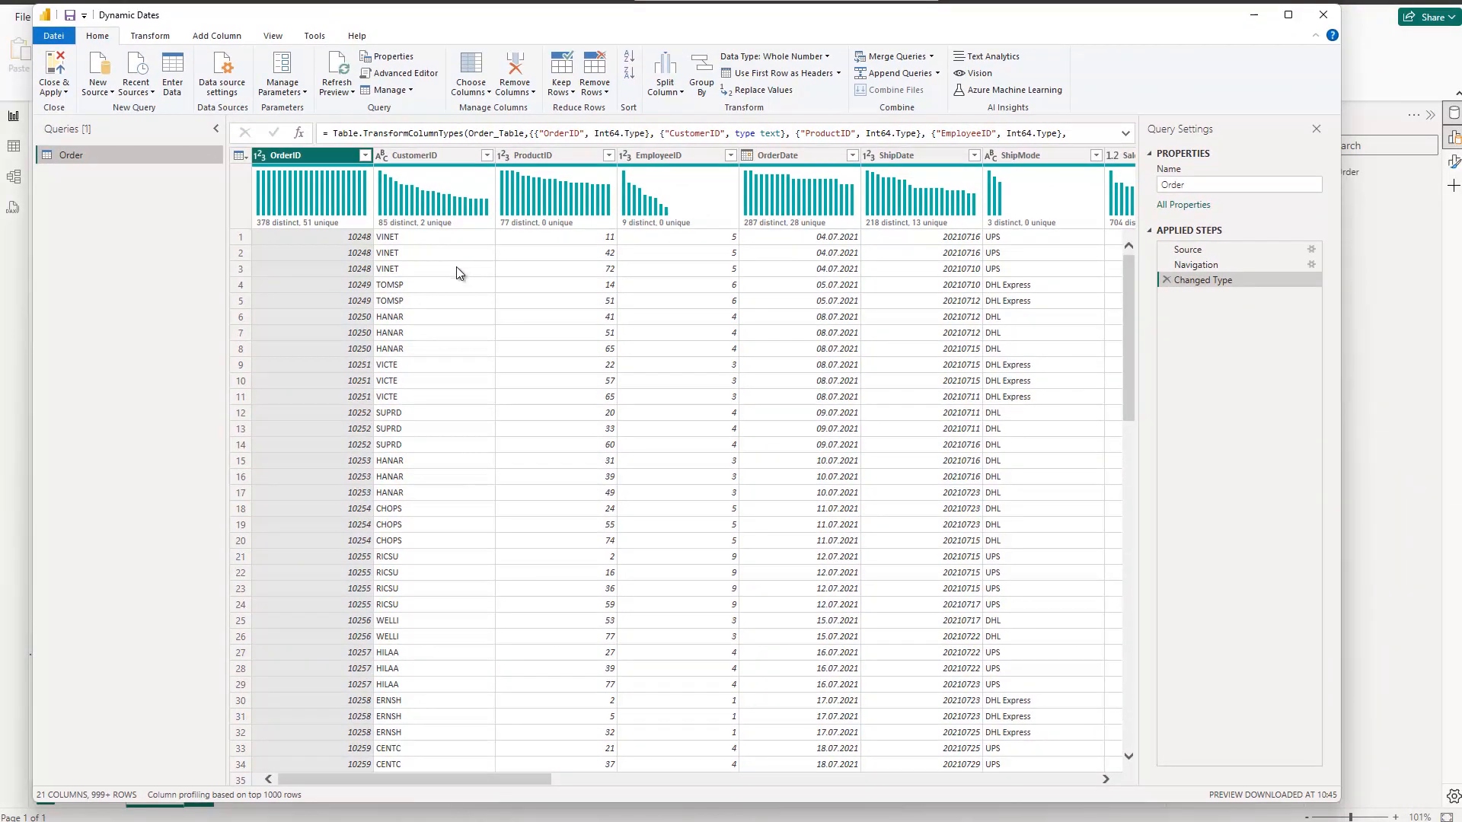
click(101, 92)
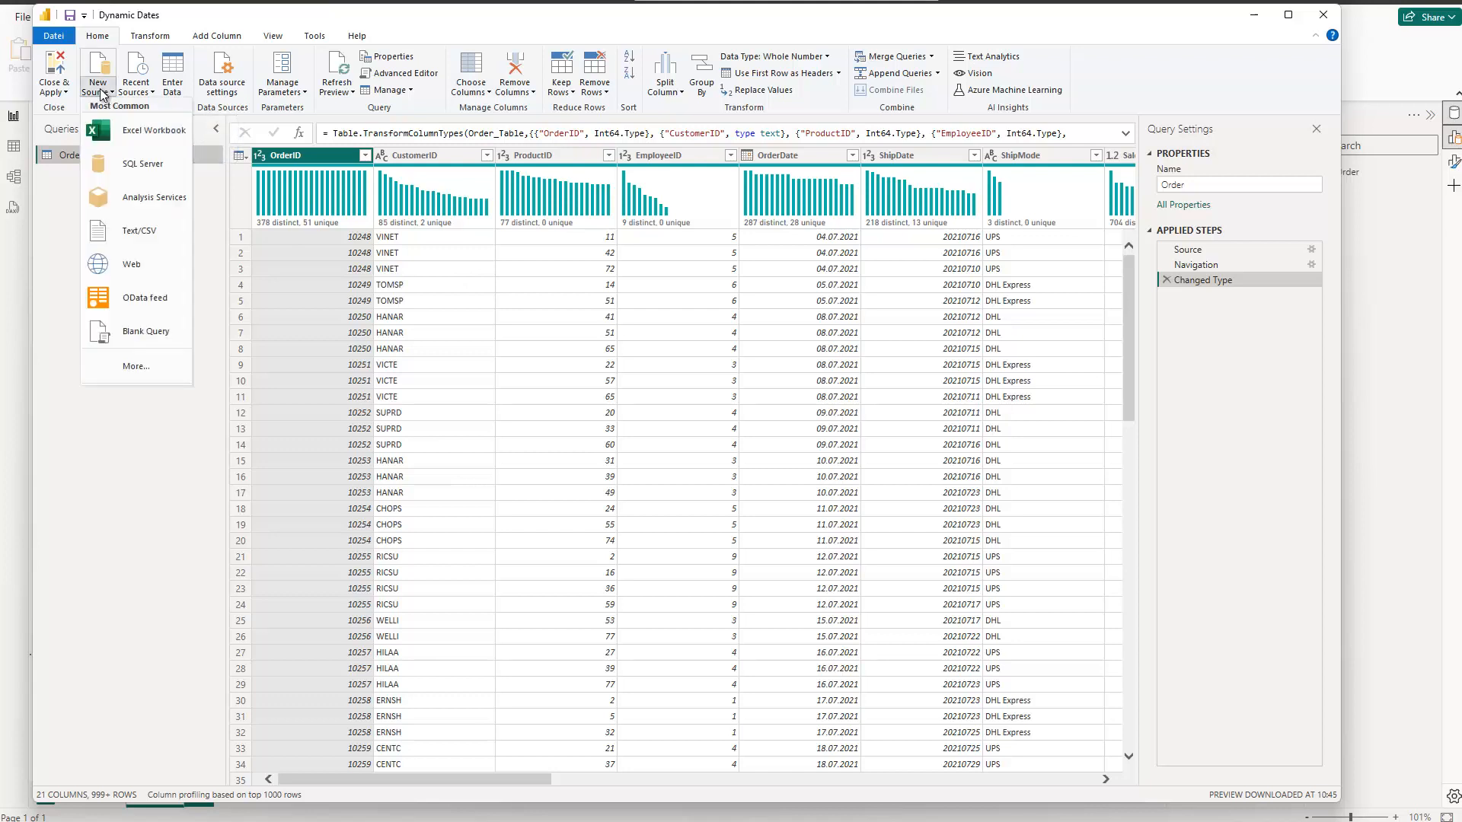
click(146, 332)
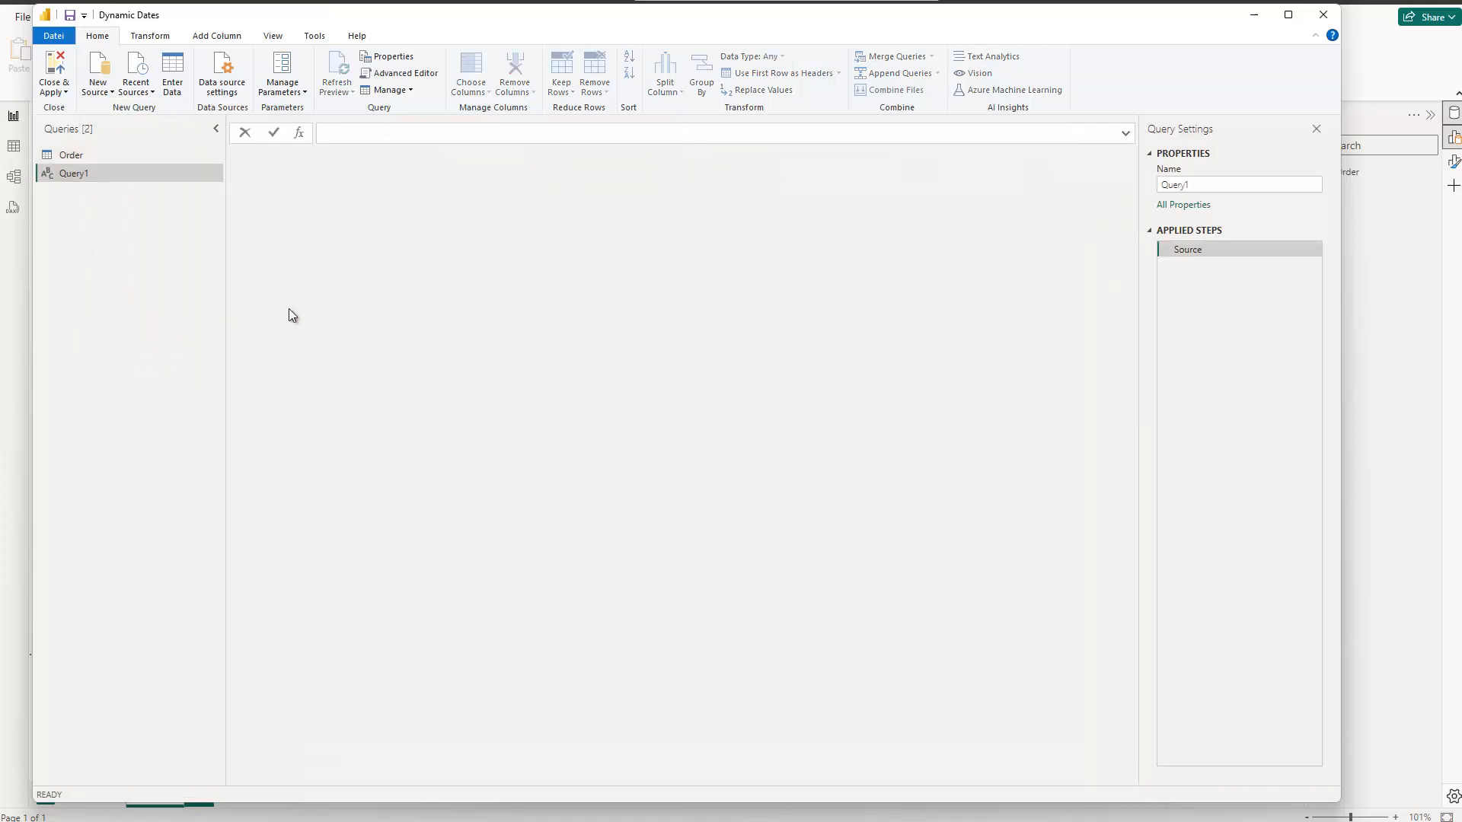
click(386, 76)
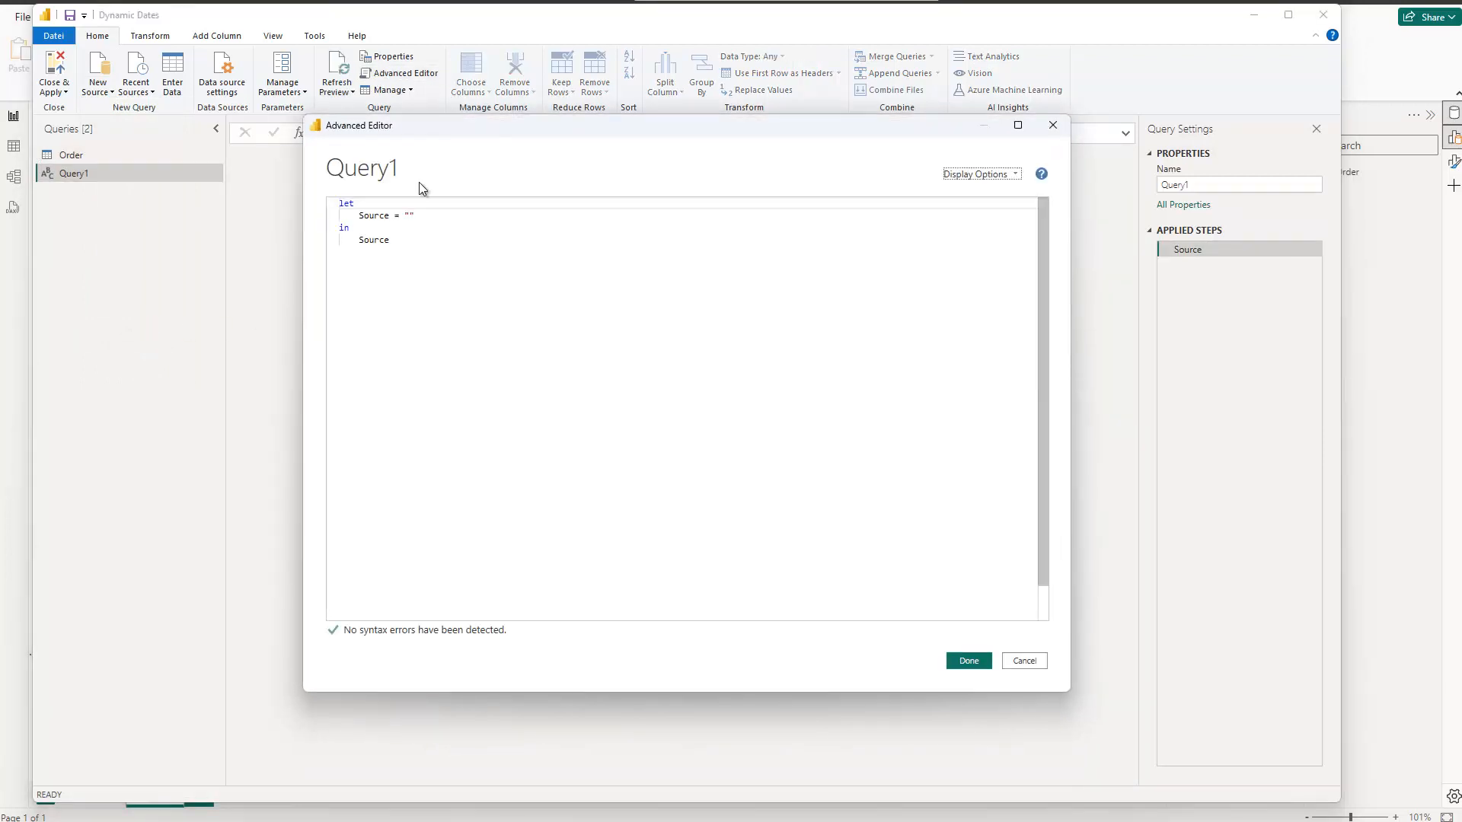
click(434, 254)
key(ctrl+a)
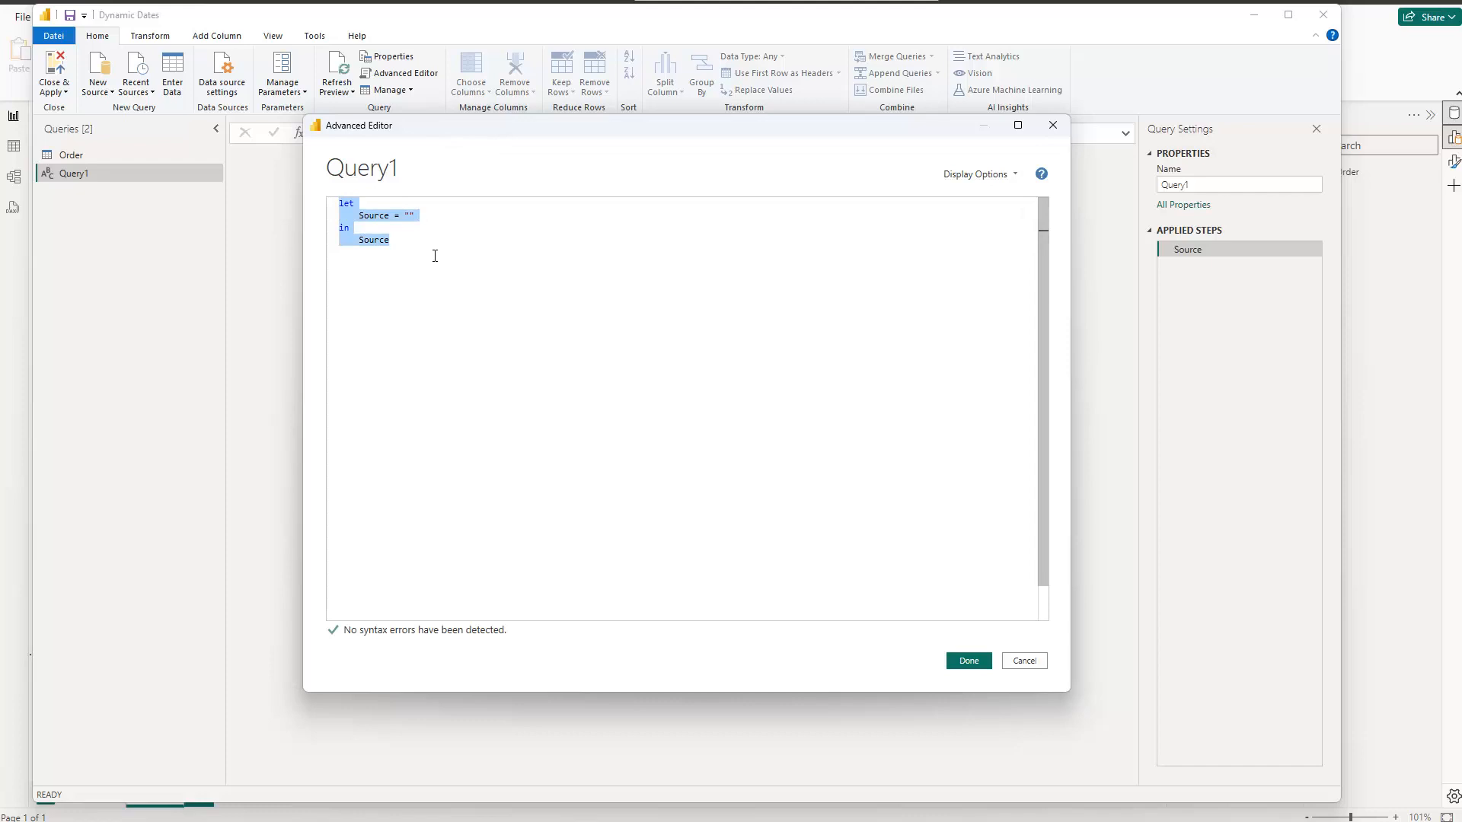
key(Delete)
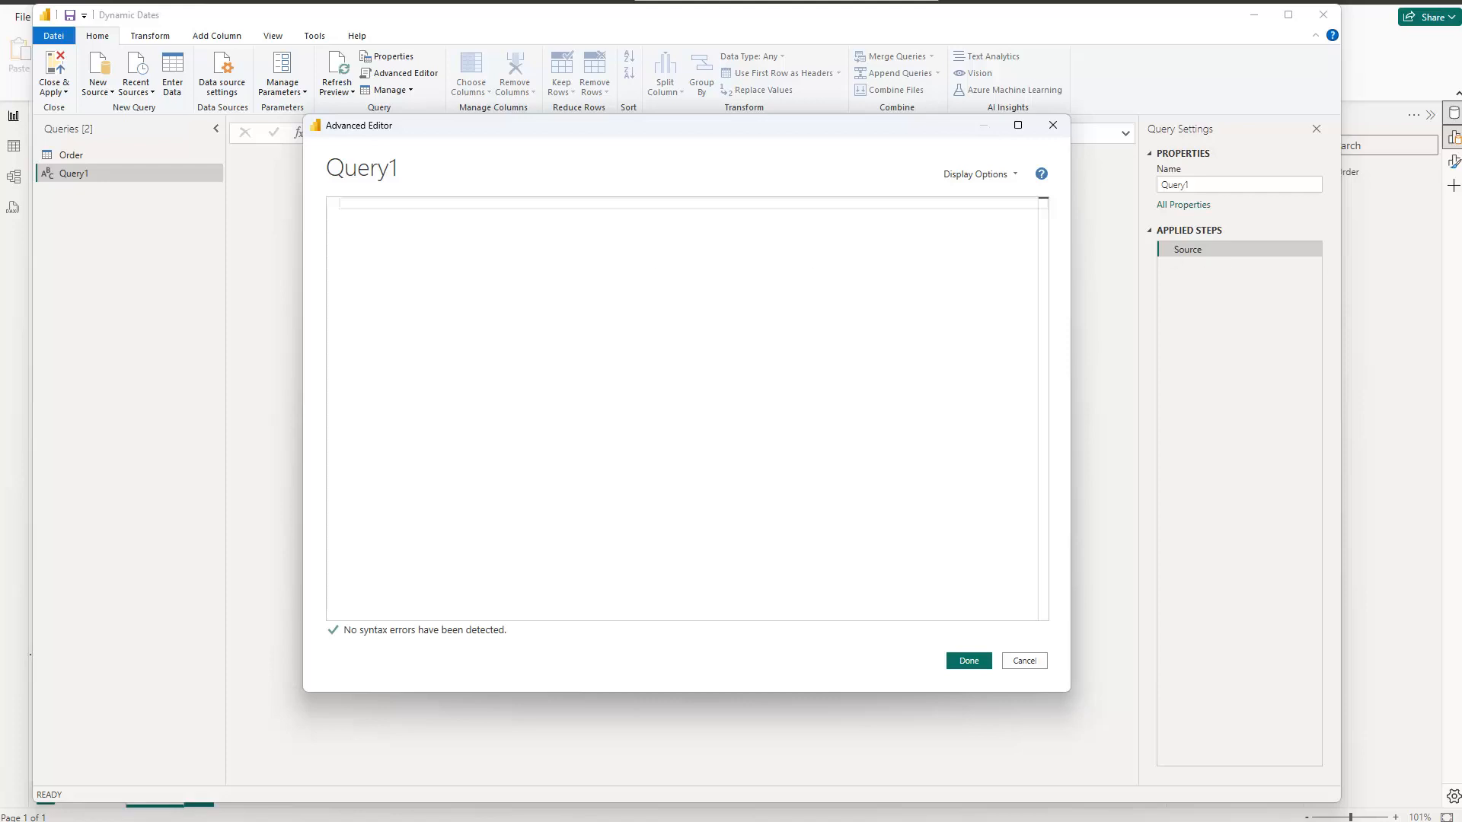
Step: Copy the entire dynamic dates.txt script from Notepad++ and apply it as the code of the blank query in Power Query
key(alt+Tab)
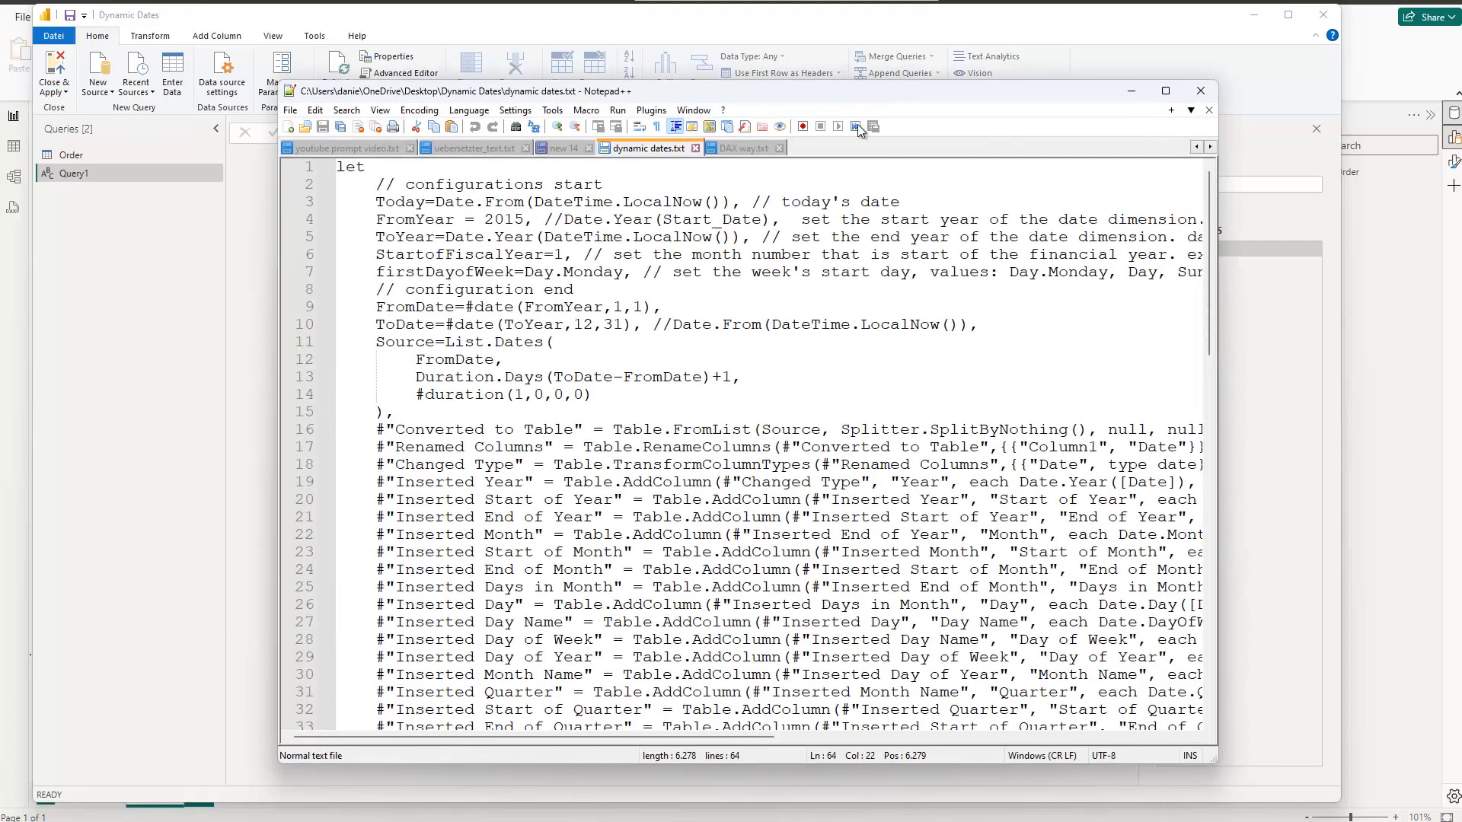
key(ctrl+shift+Home)
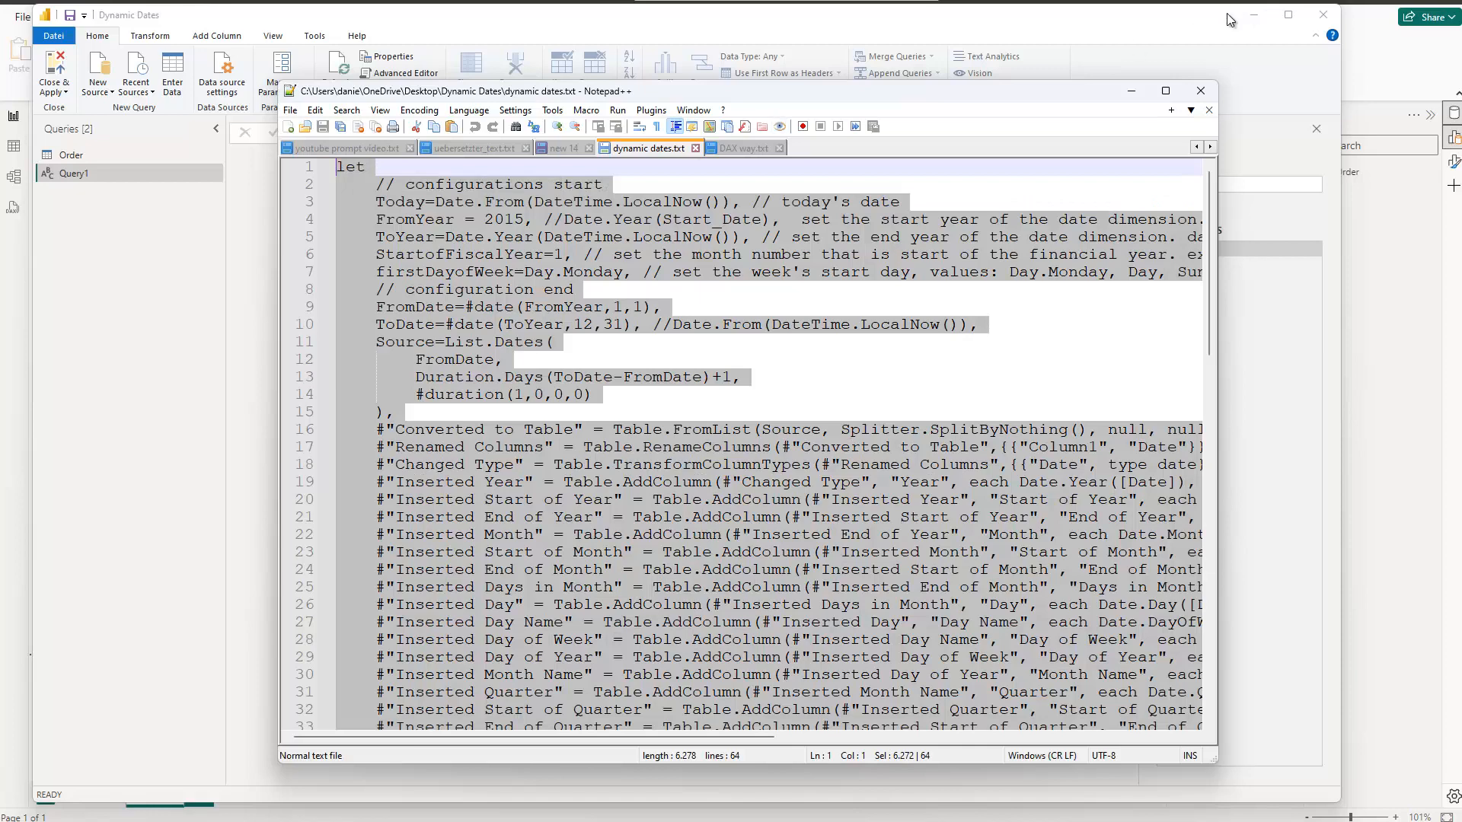
click(1093, 17)
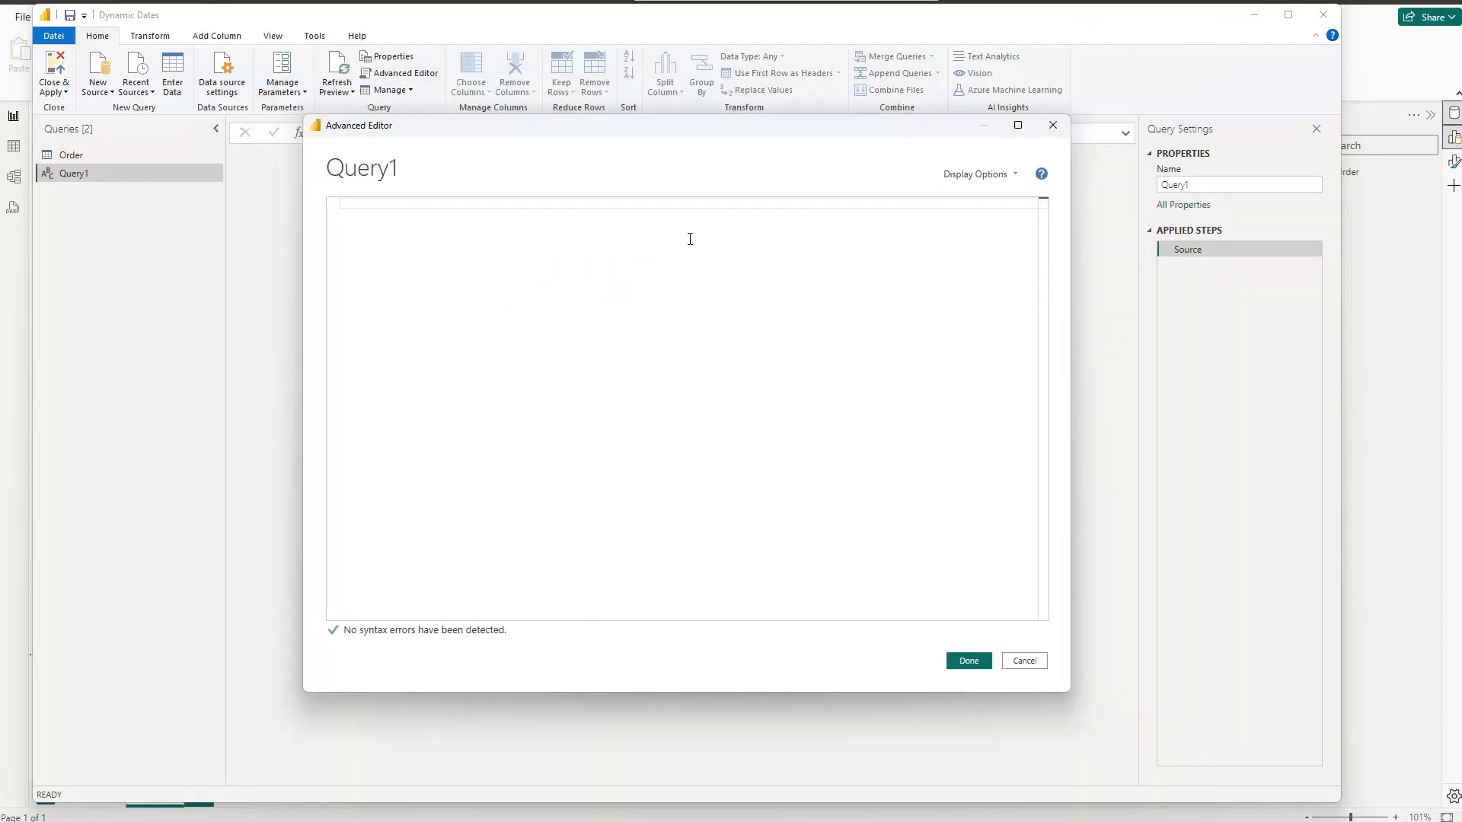
key(ctrl+v)
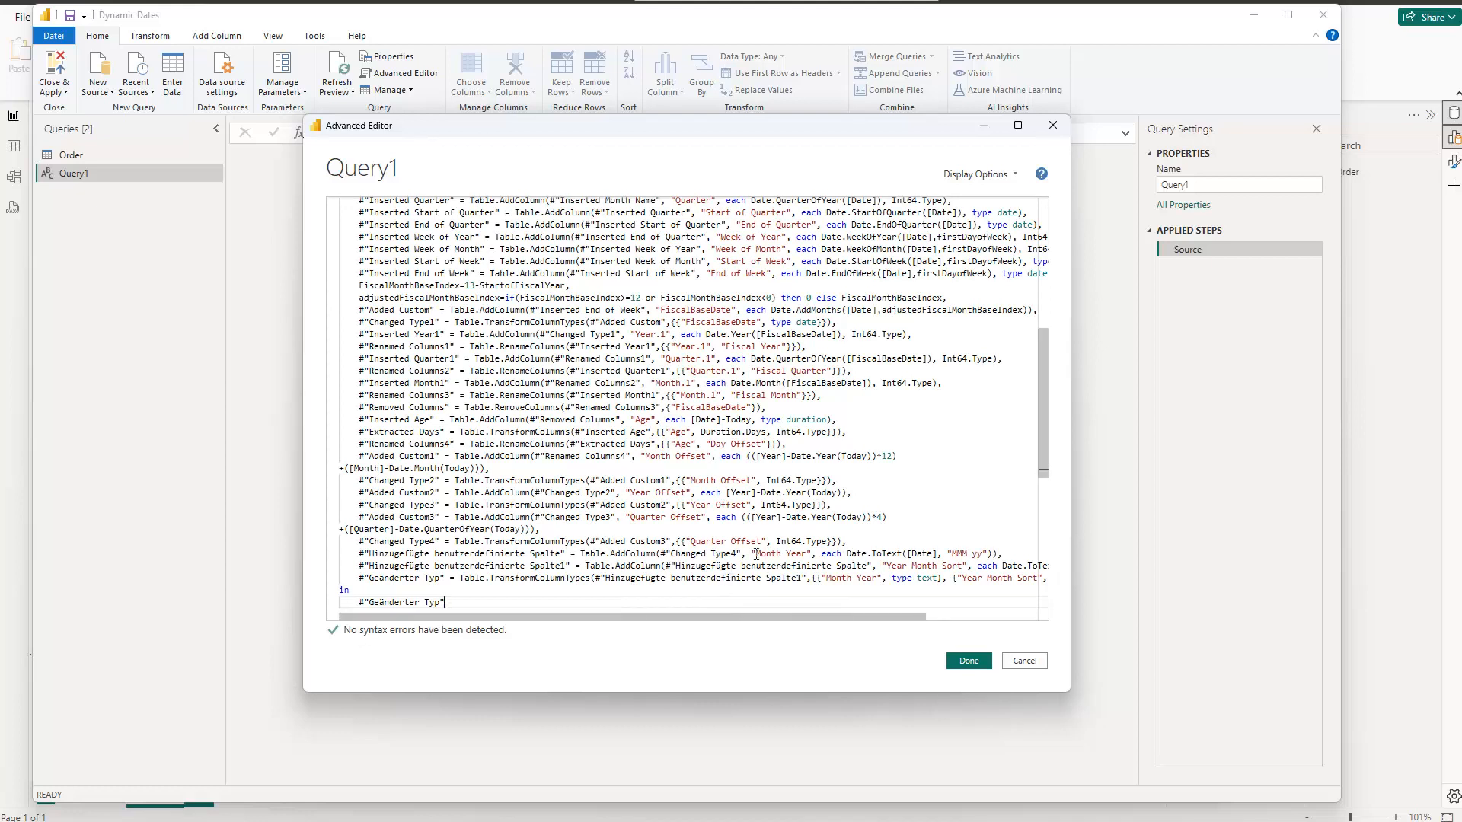
scroll(843, 419, up, 6)
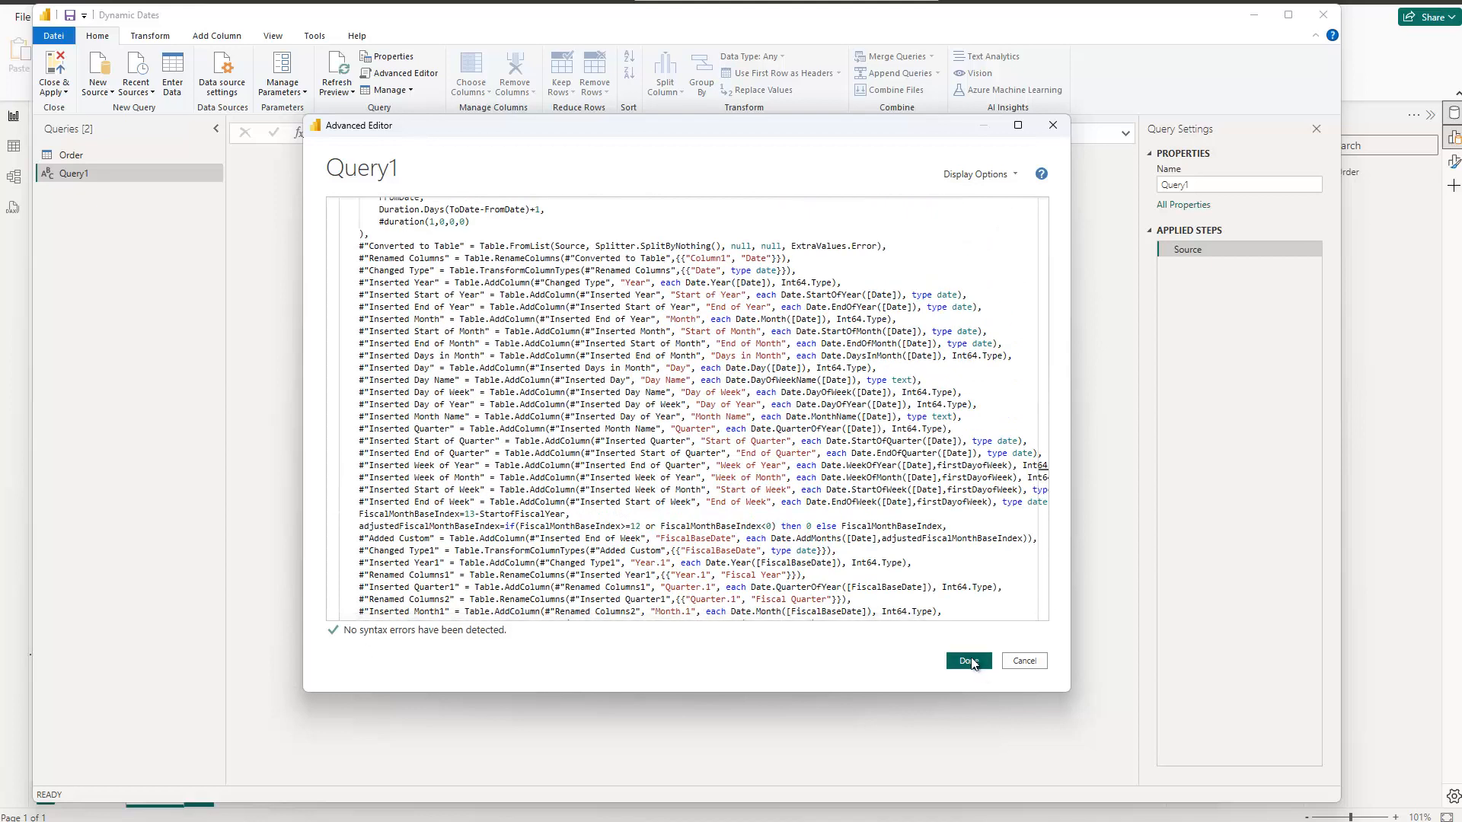
click(970, 660)
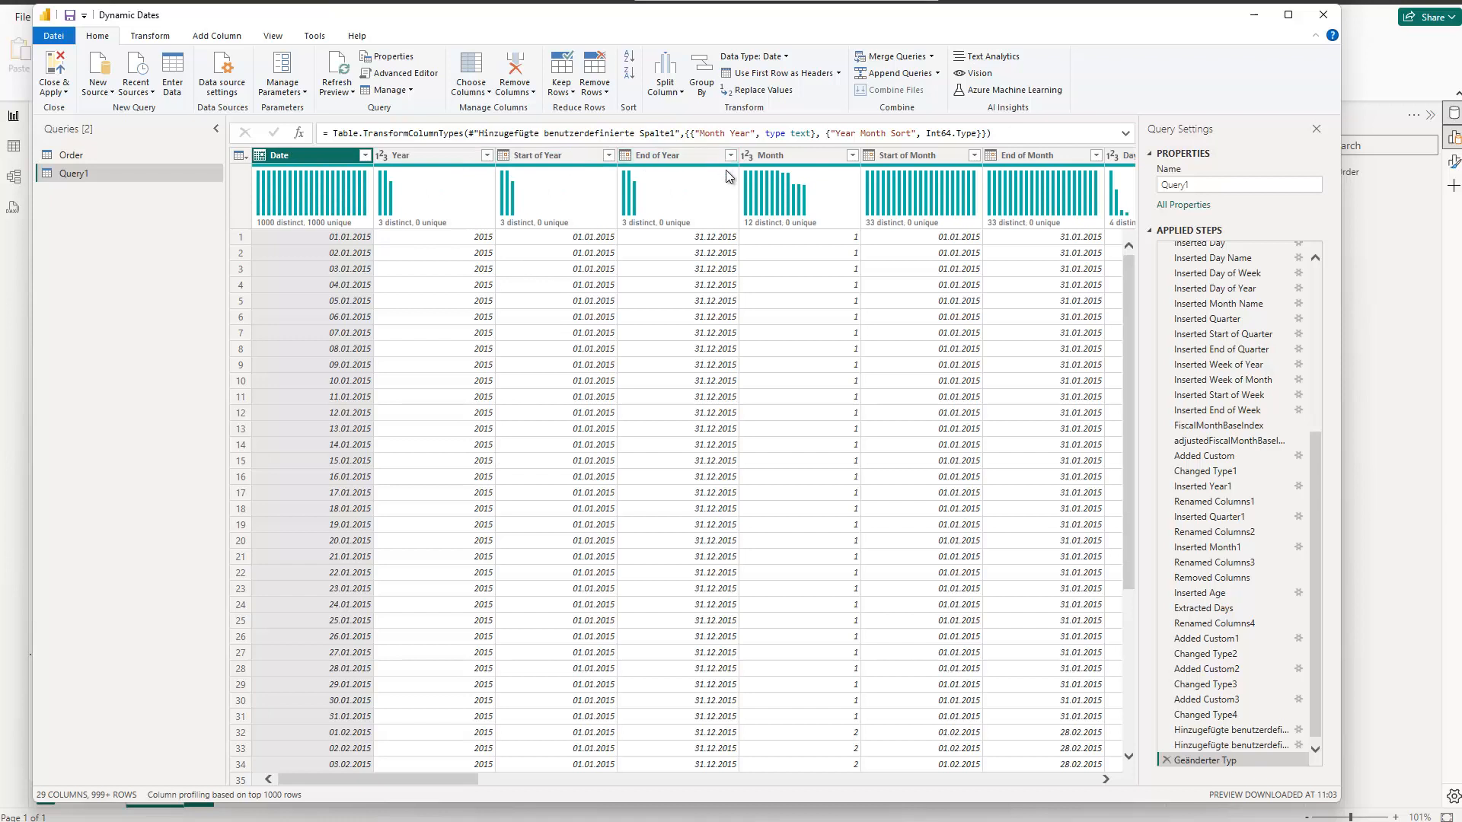
Step: Set FromYear to 2021 in the date query's script and apply the change
click(405, 76)
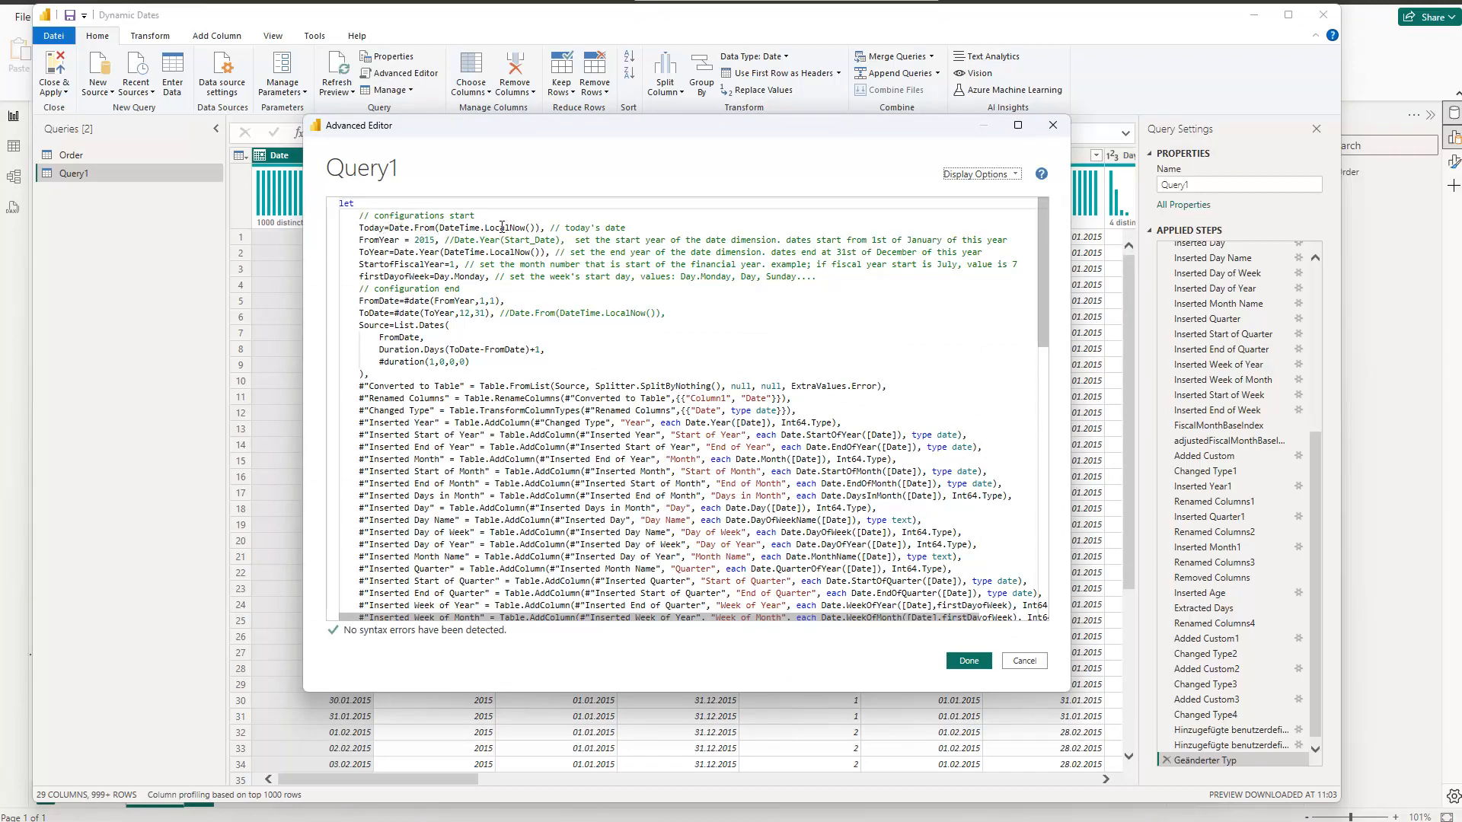
double_click(424, 239)
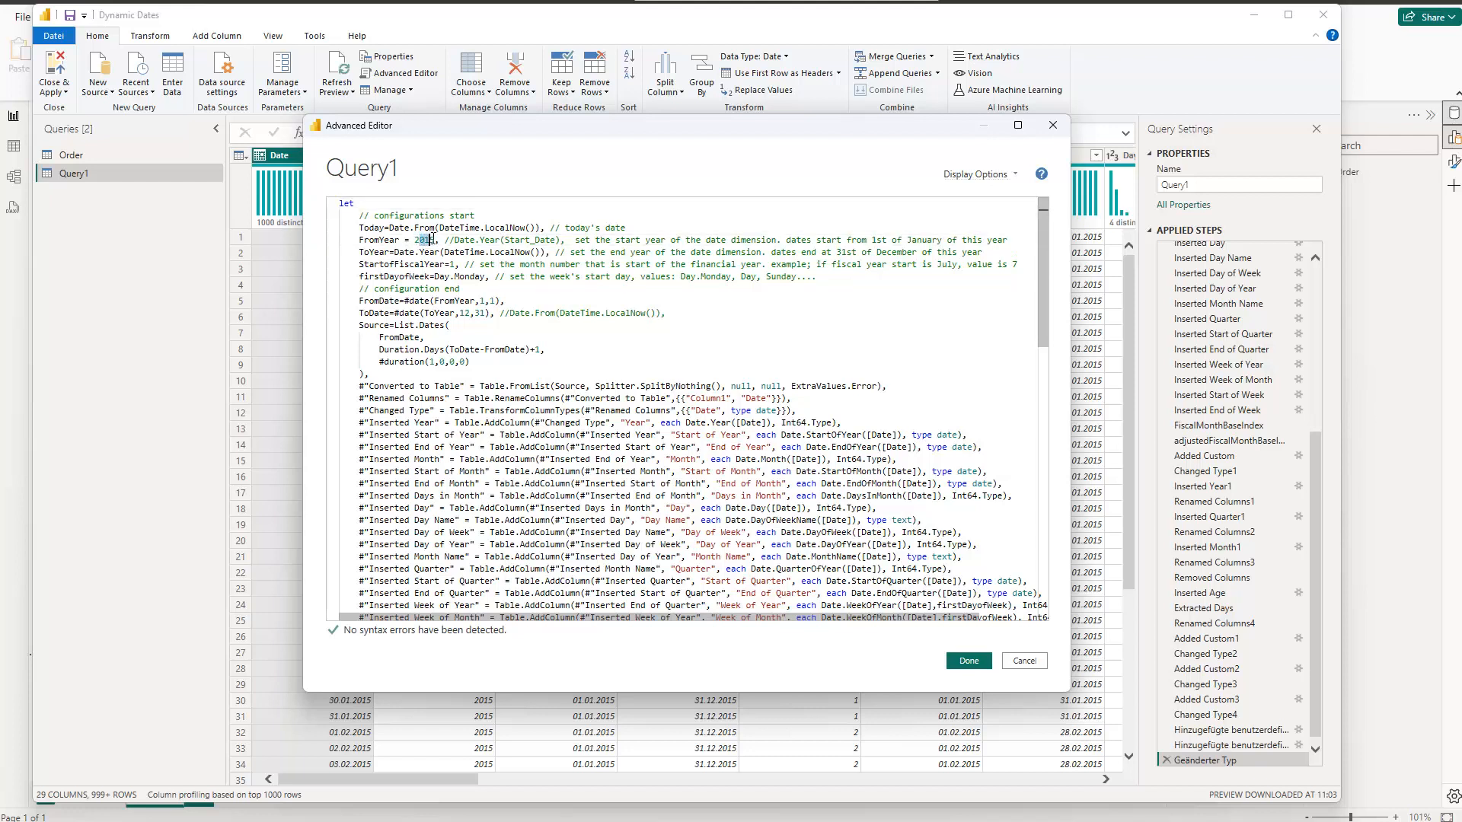
text(2021)
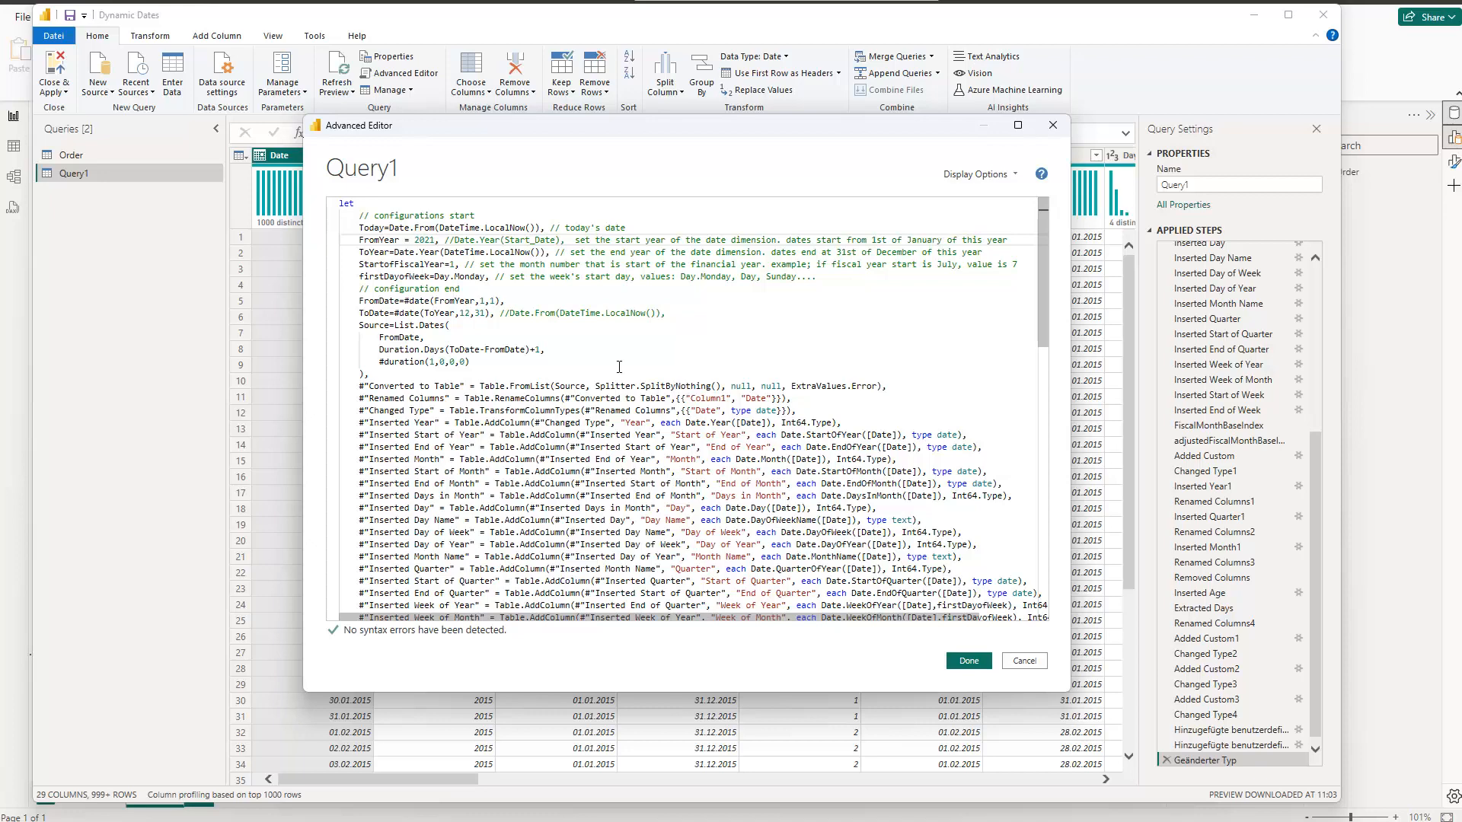
click(966, 661)
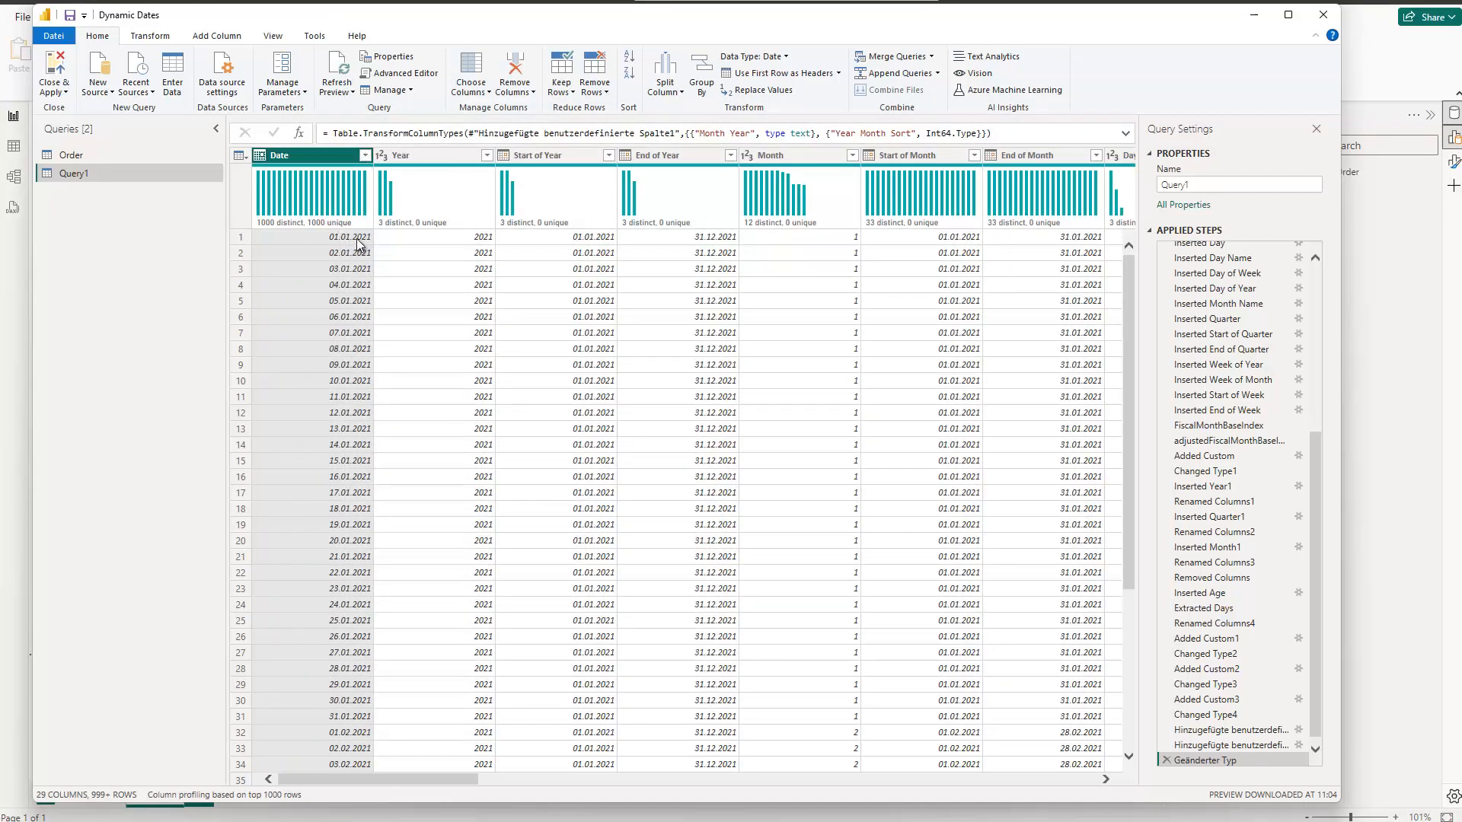
Step: Load the complete list of distinct values in the Year column to check which years are covered, leaving the column unfiltered
click(364, 155)
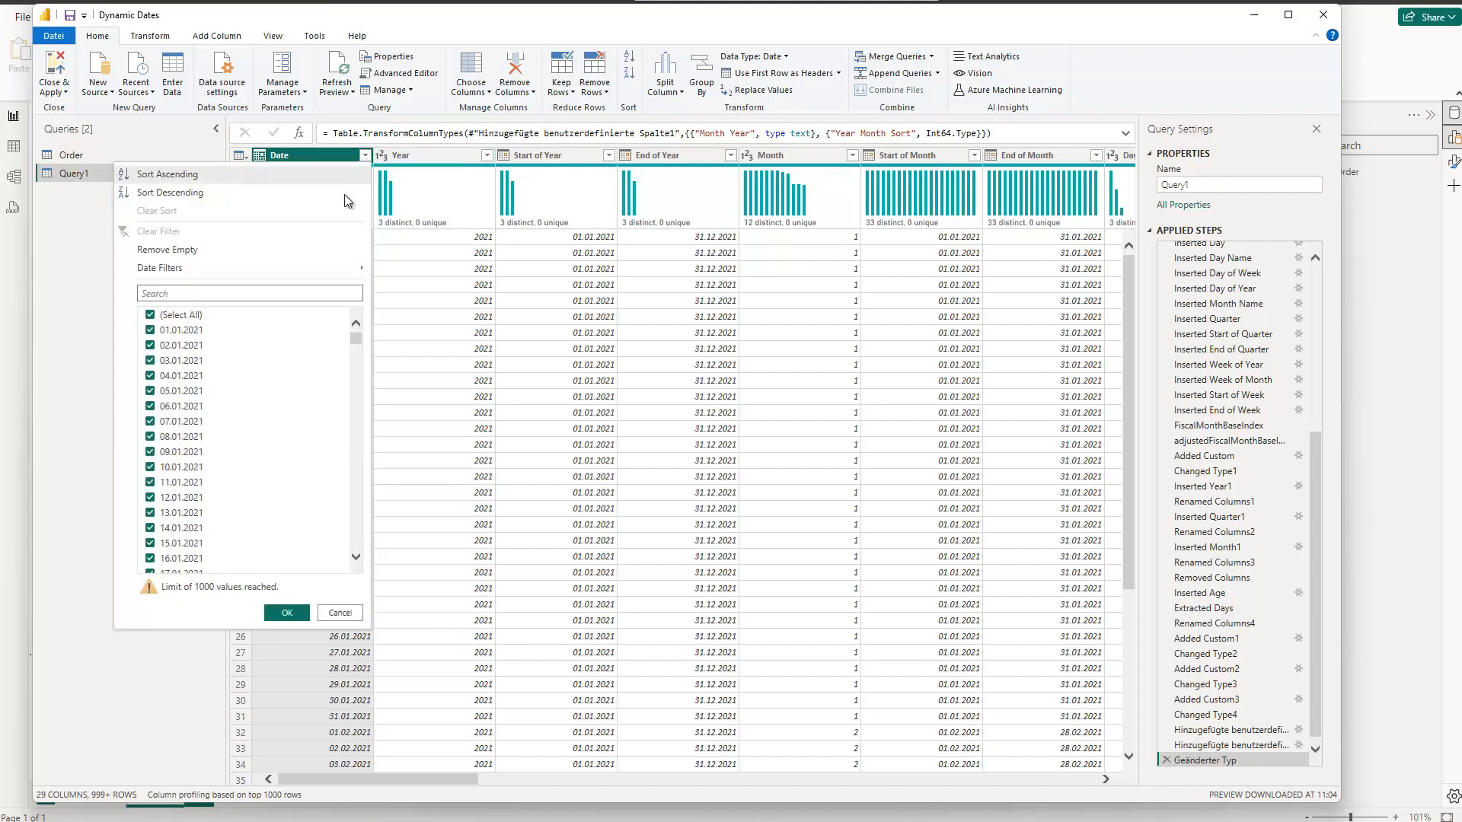
click(486, 155)
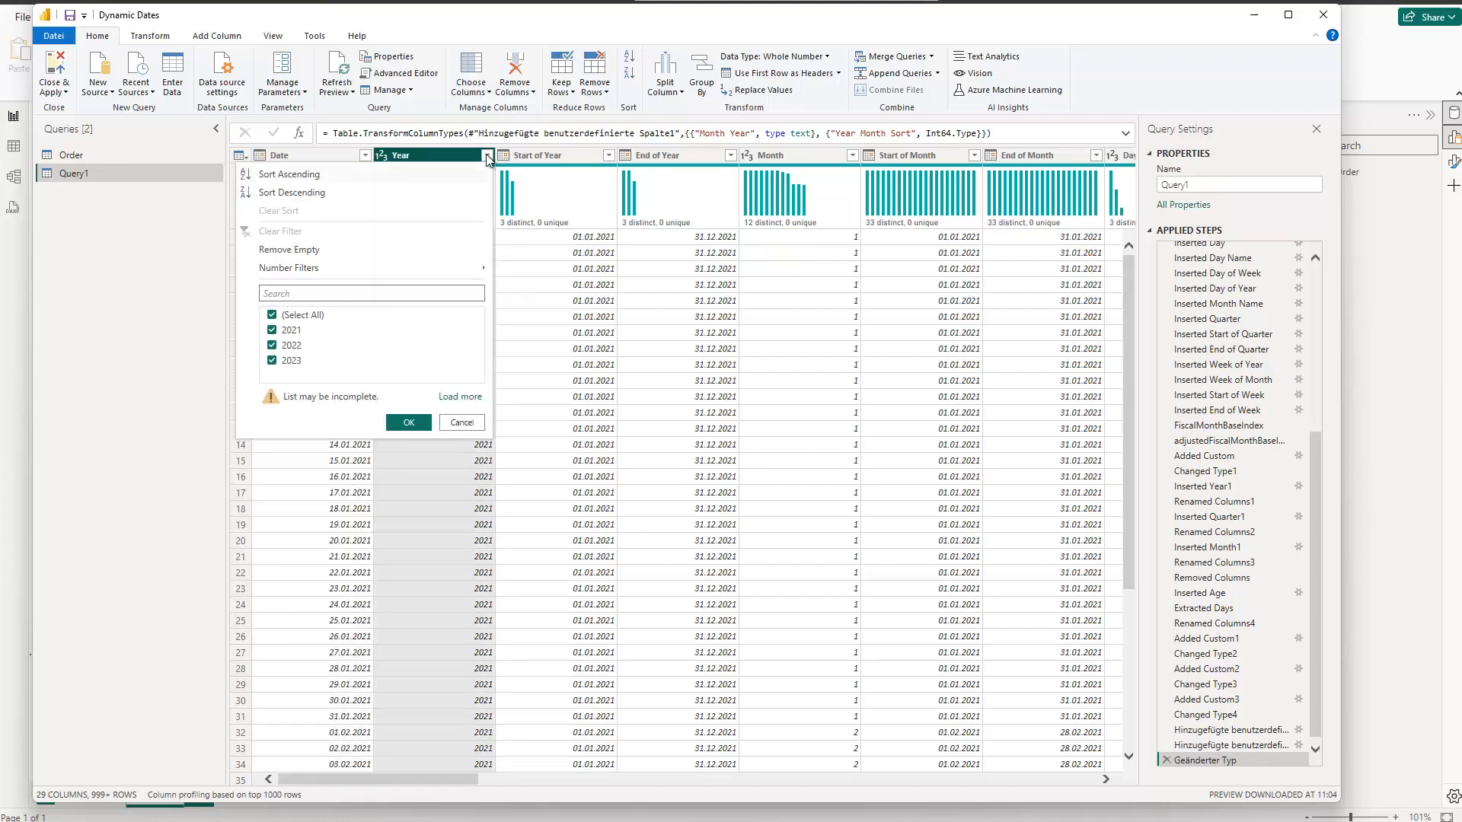
click(466, 396)
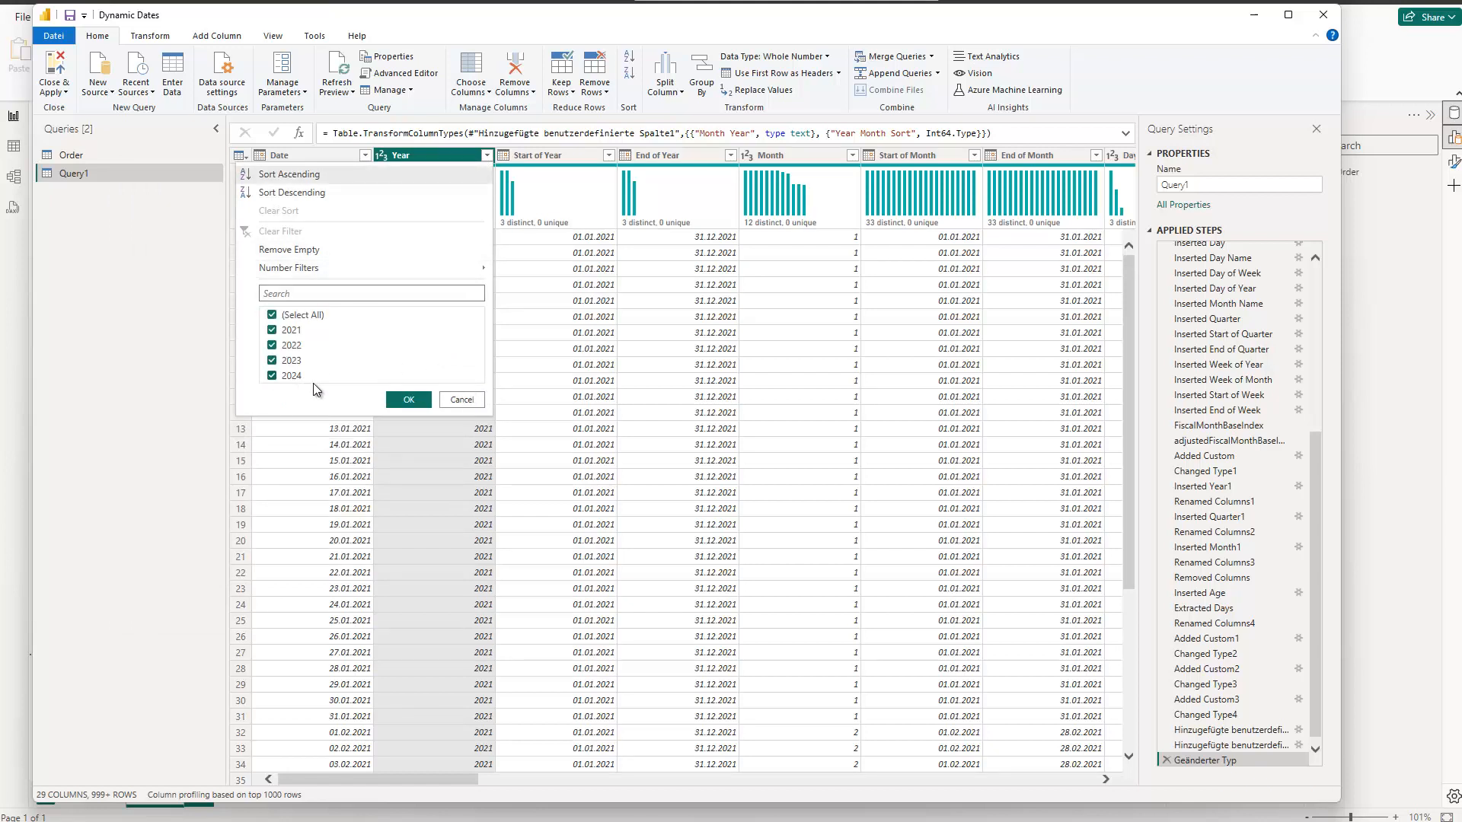
click(461, 400)
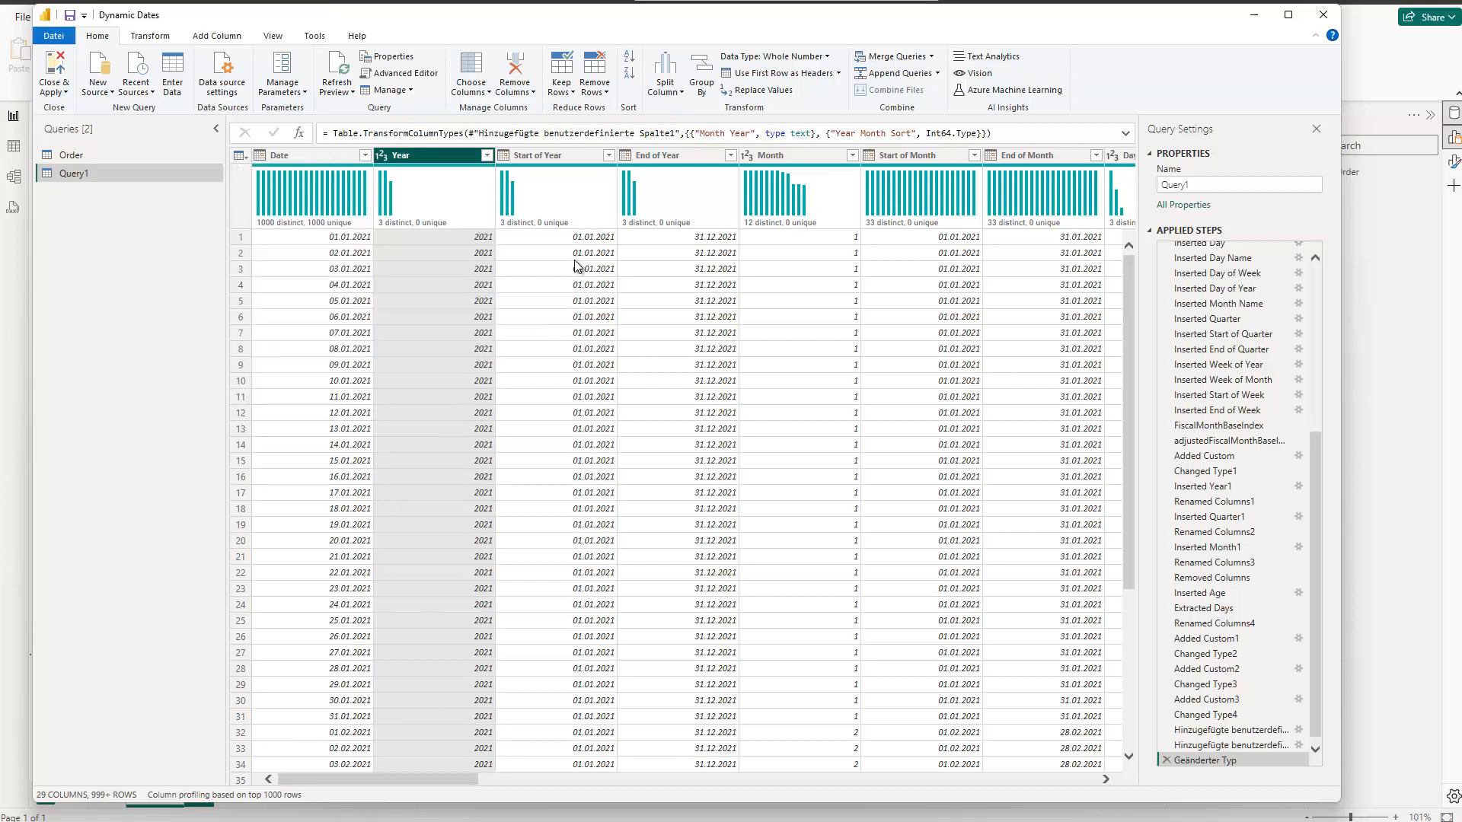
Step: Keep only the bottom 10 rows of the date query
click(563, 91)
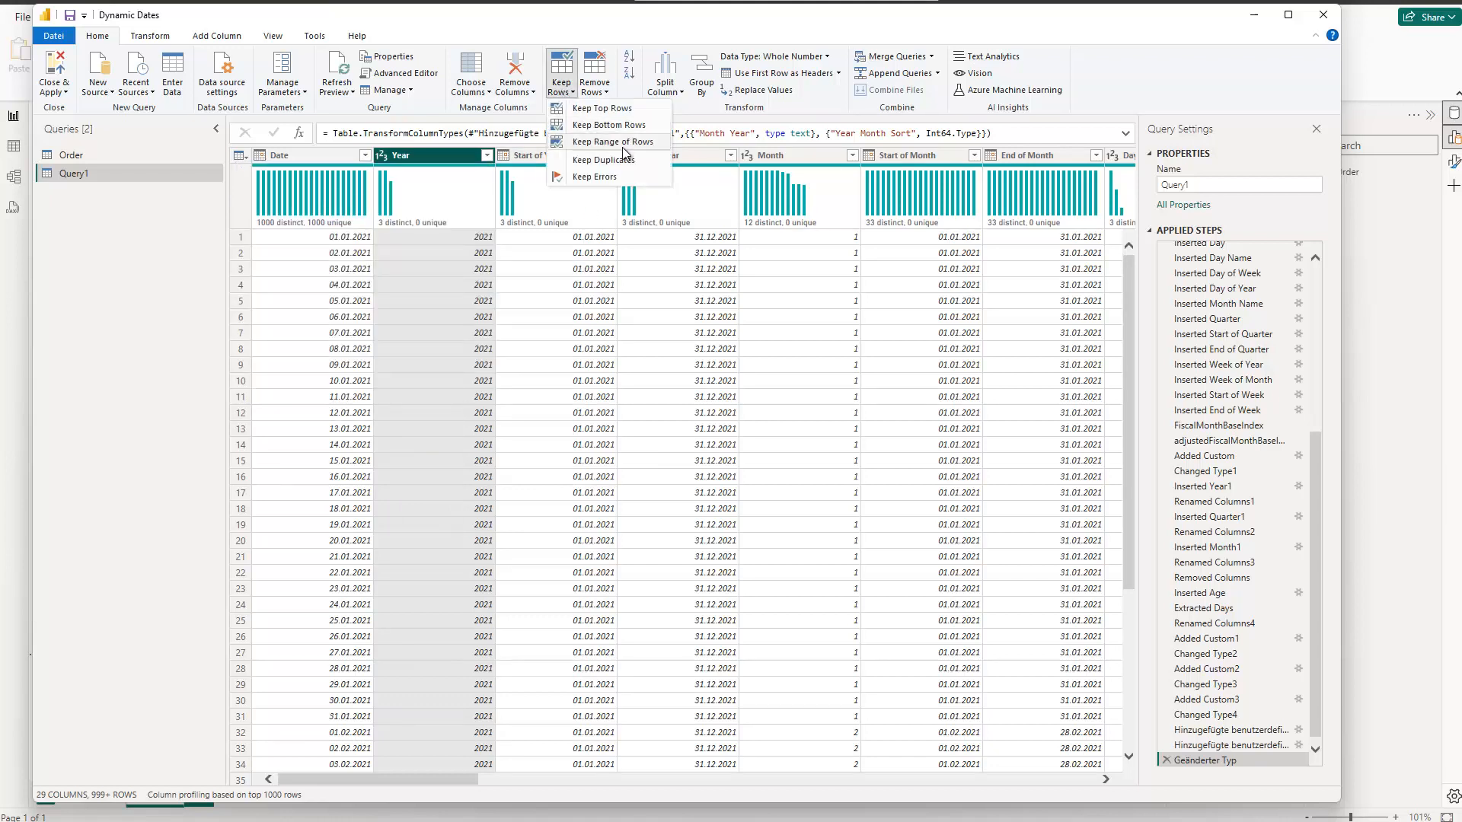
click(611, 126)
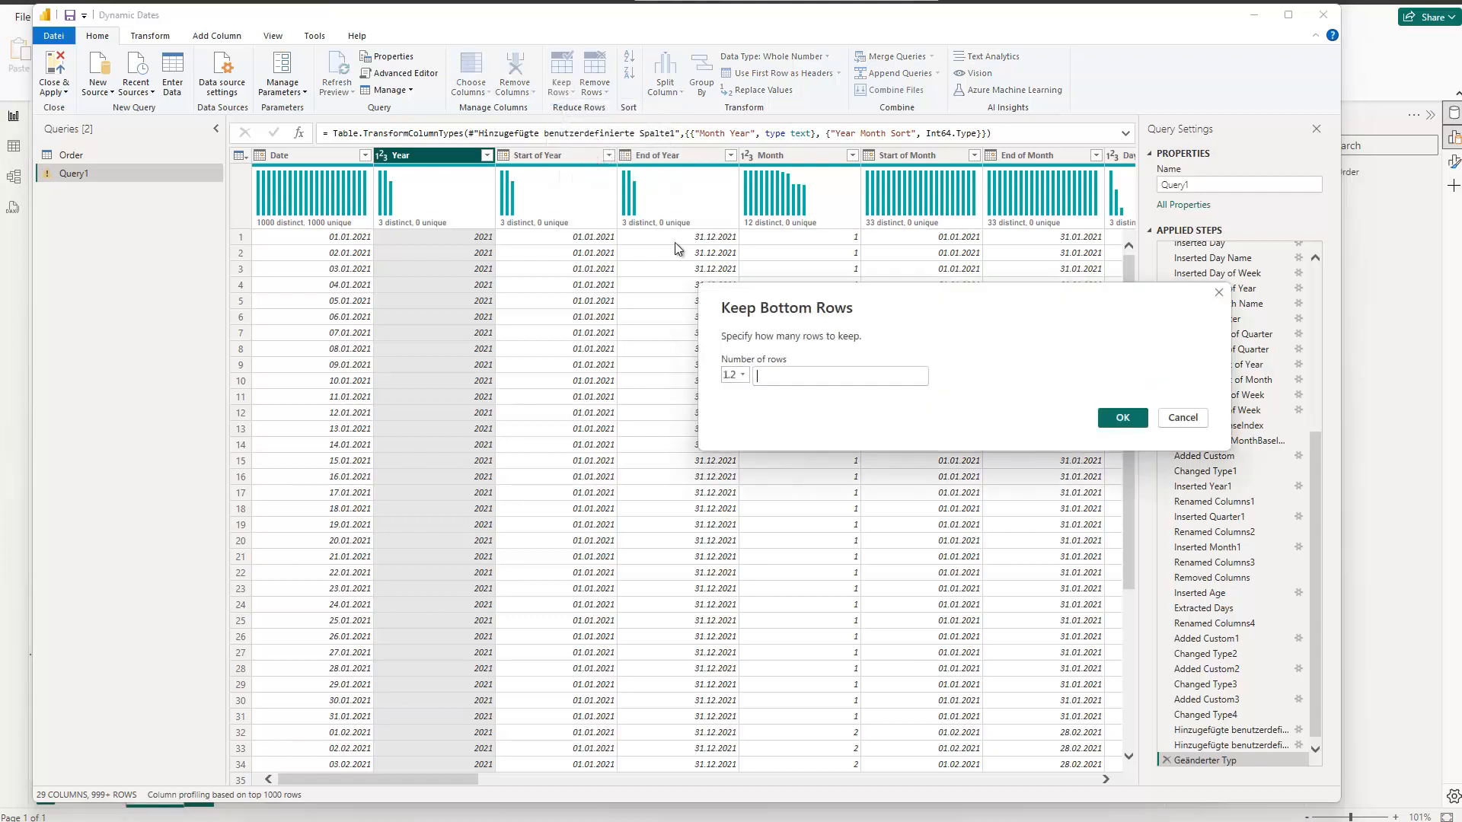
text(10)
click(1115, 420)
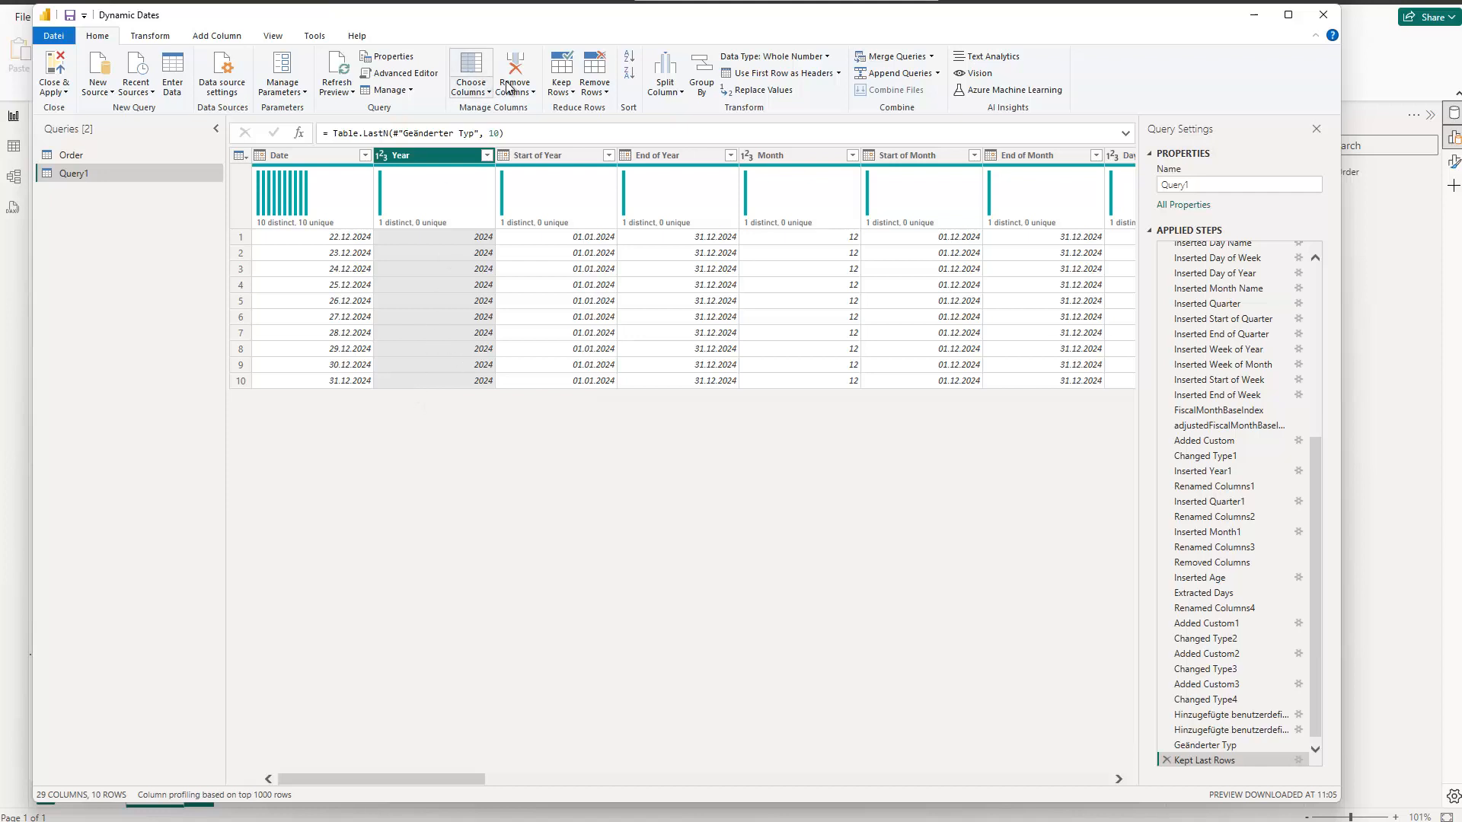
Step: Set ToDate to Date.From(DateTime.LocalNow()) in the script, keep #date(ToYear,12,31) as a comment behind it, and apply the change
click(394, 73)
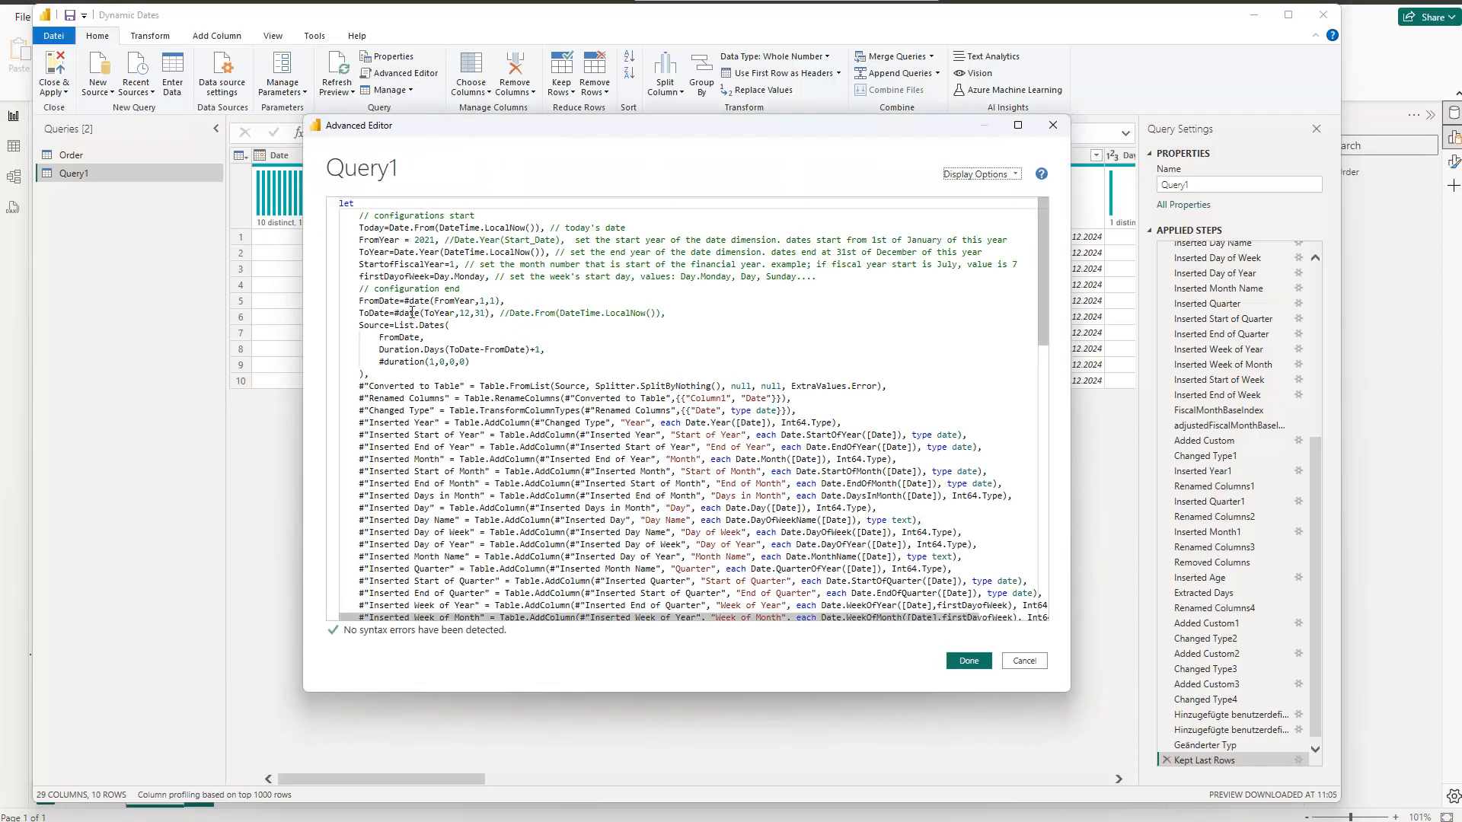
drag(371, 314, 484, 314)
click(463, 313)
click(475, 313)
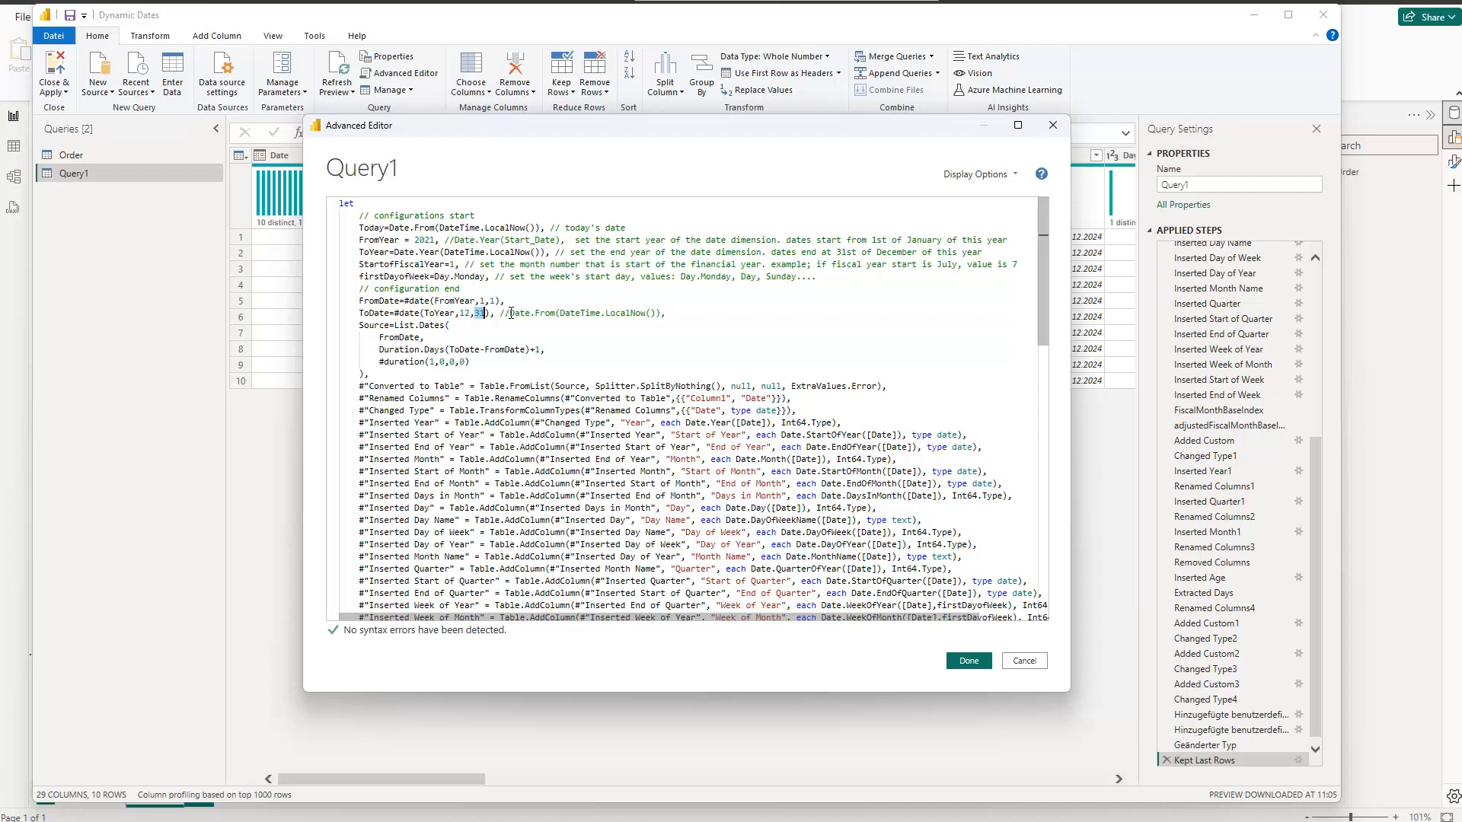
drag(509, 313, 662, 312)
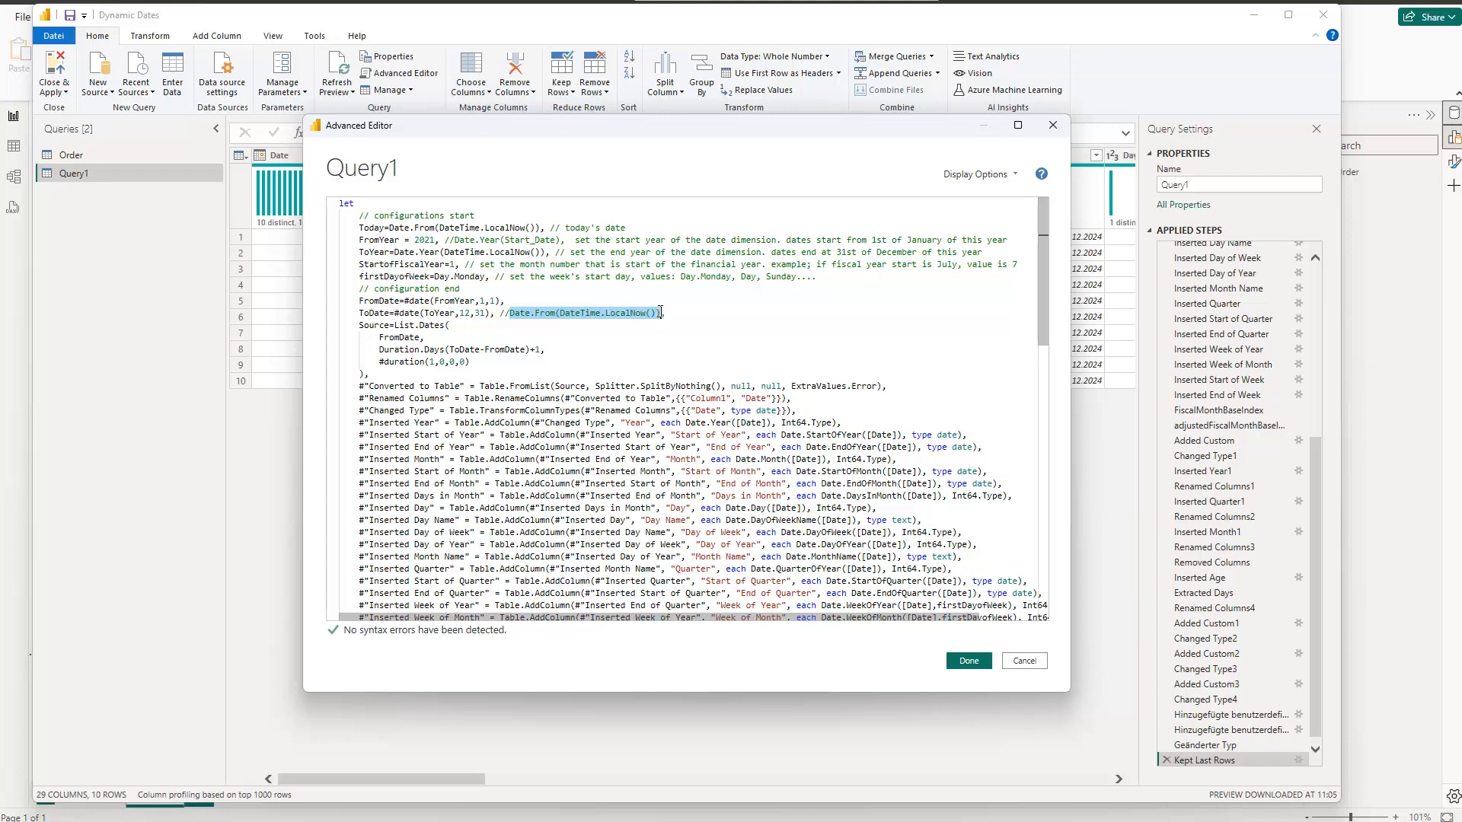
click(507, 302)
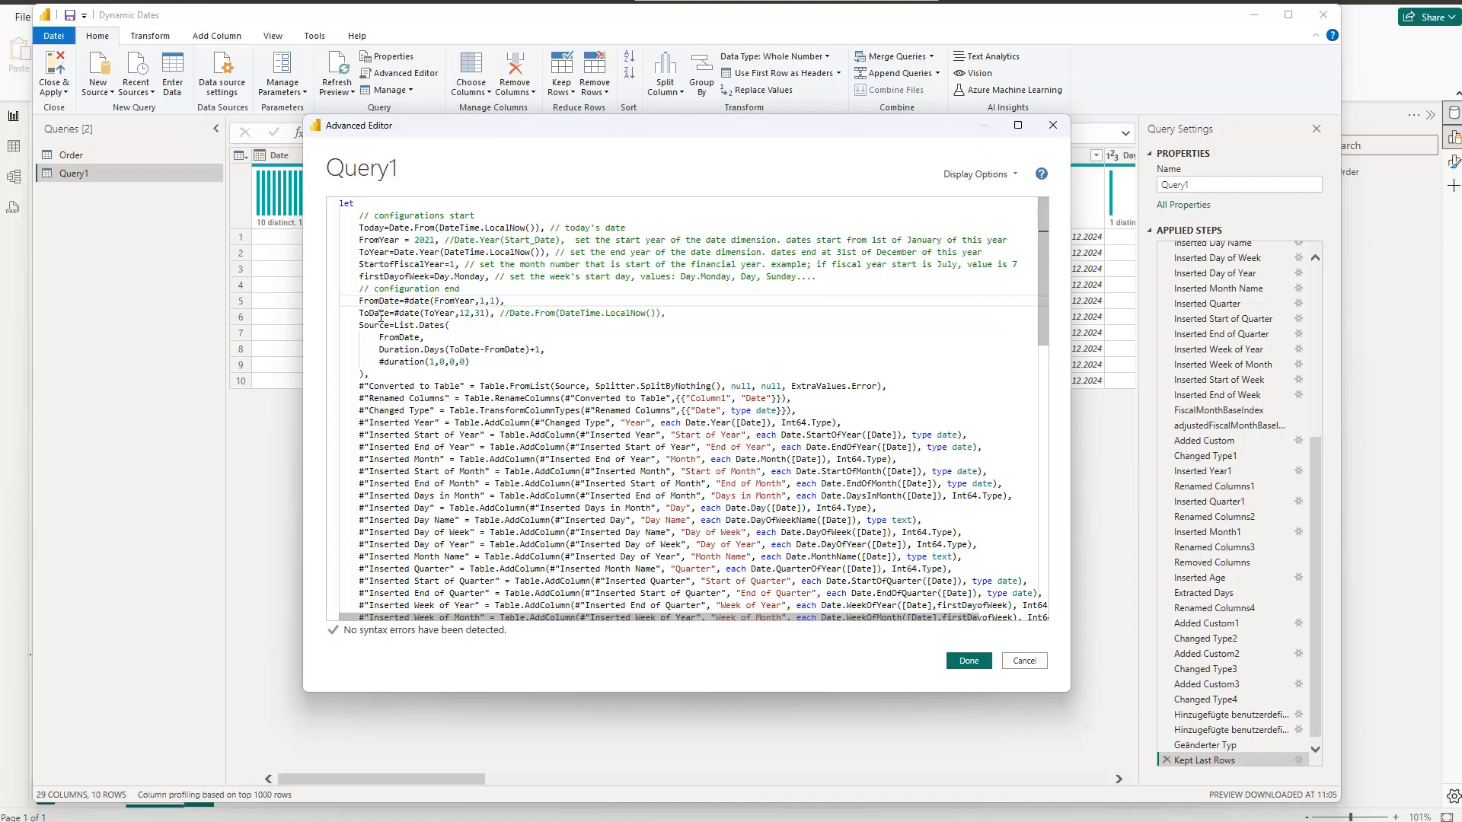
drag(394, 313, 497, 314)
key(ctrl+c)
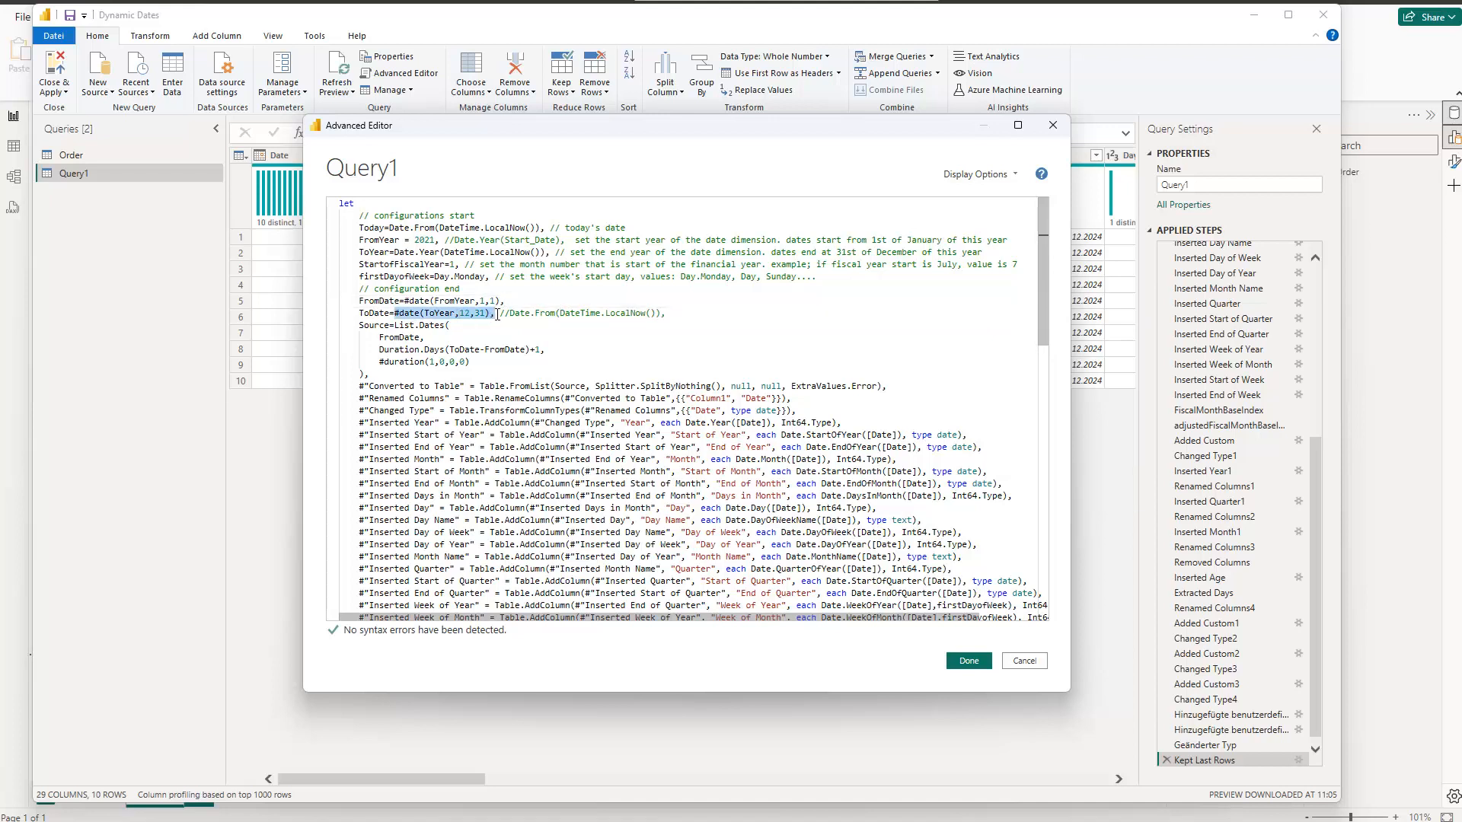
key(BackSpace)
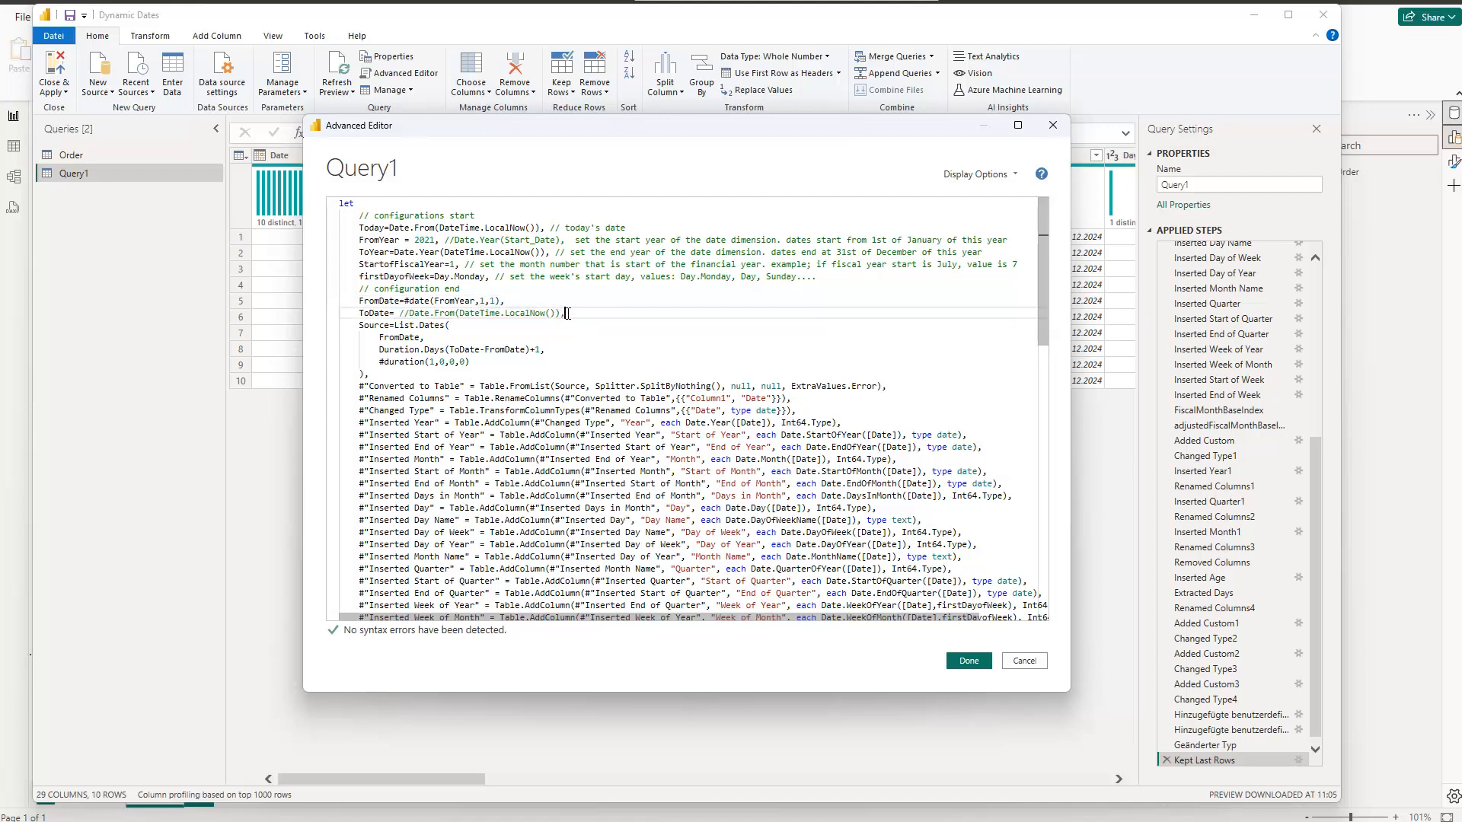
text(//)
key(ctrl+v)
click(412, 314)
key(BackSpace)
key(BackSpace)
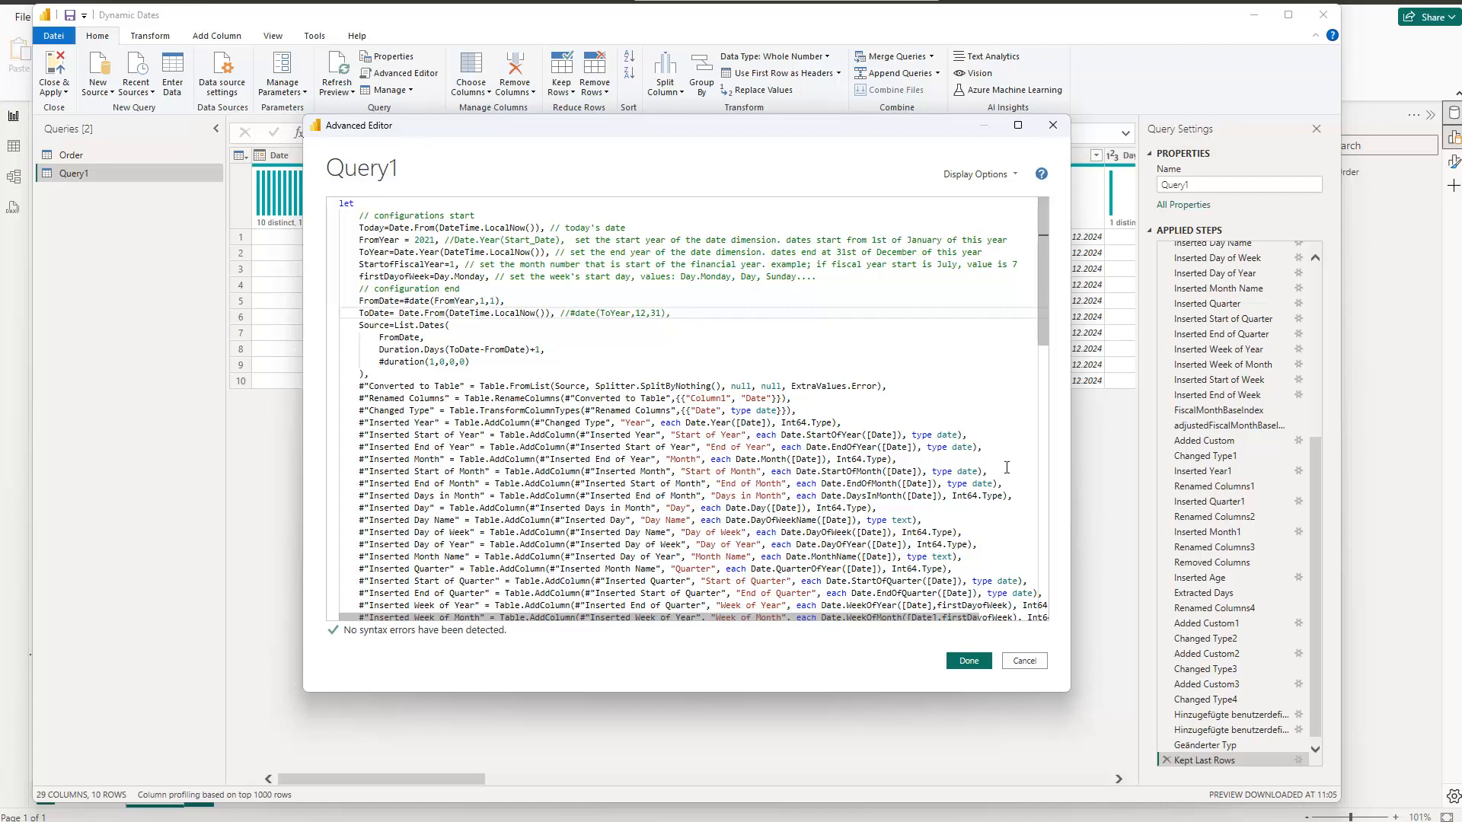
click(969, 660)
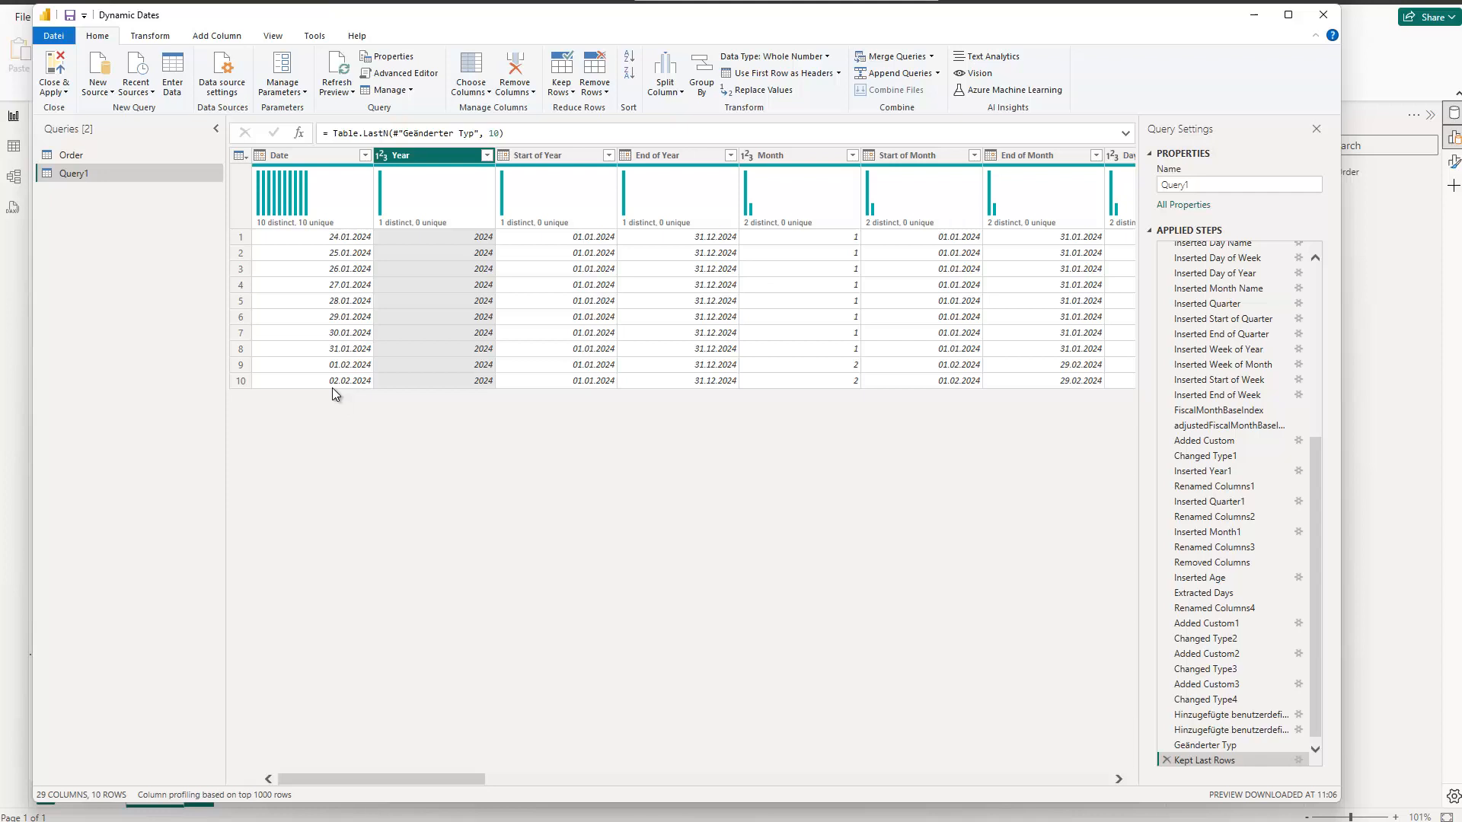
Step: Delete the Kept Last Rows step from the date query
mouse_move(820, 218)
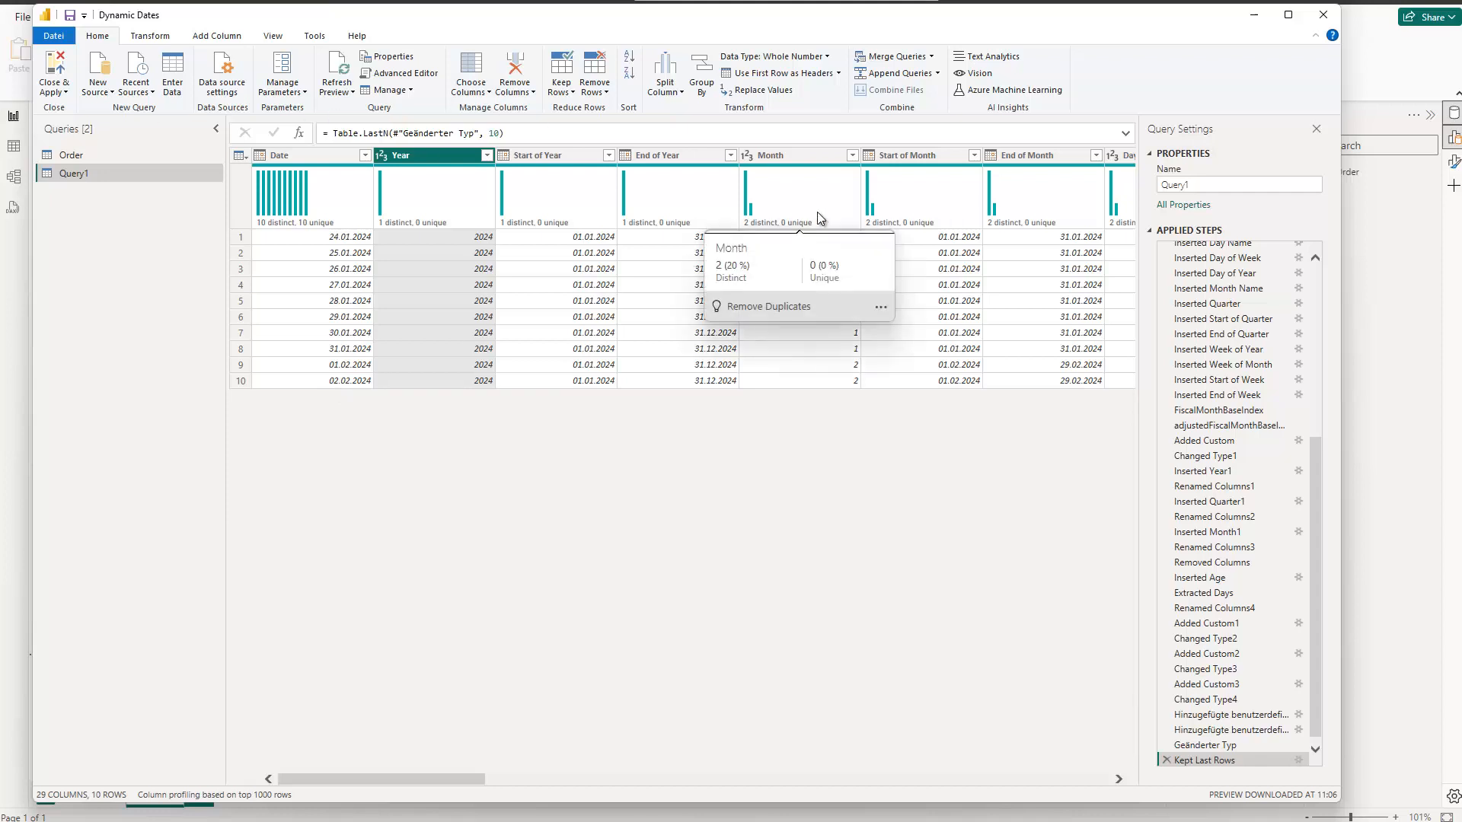
click(1166, 761)
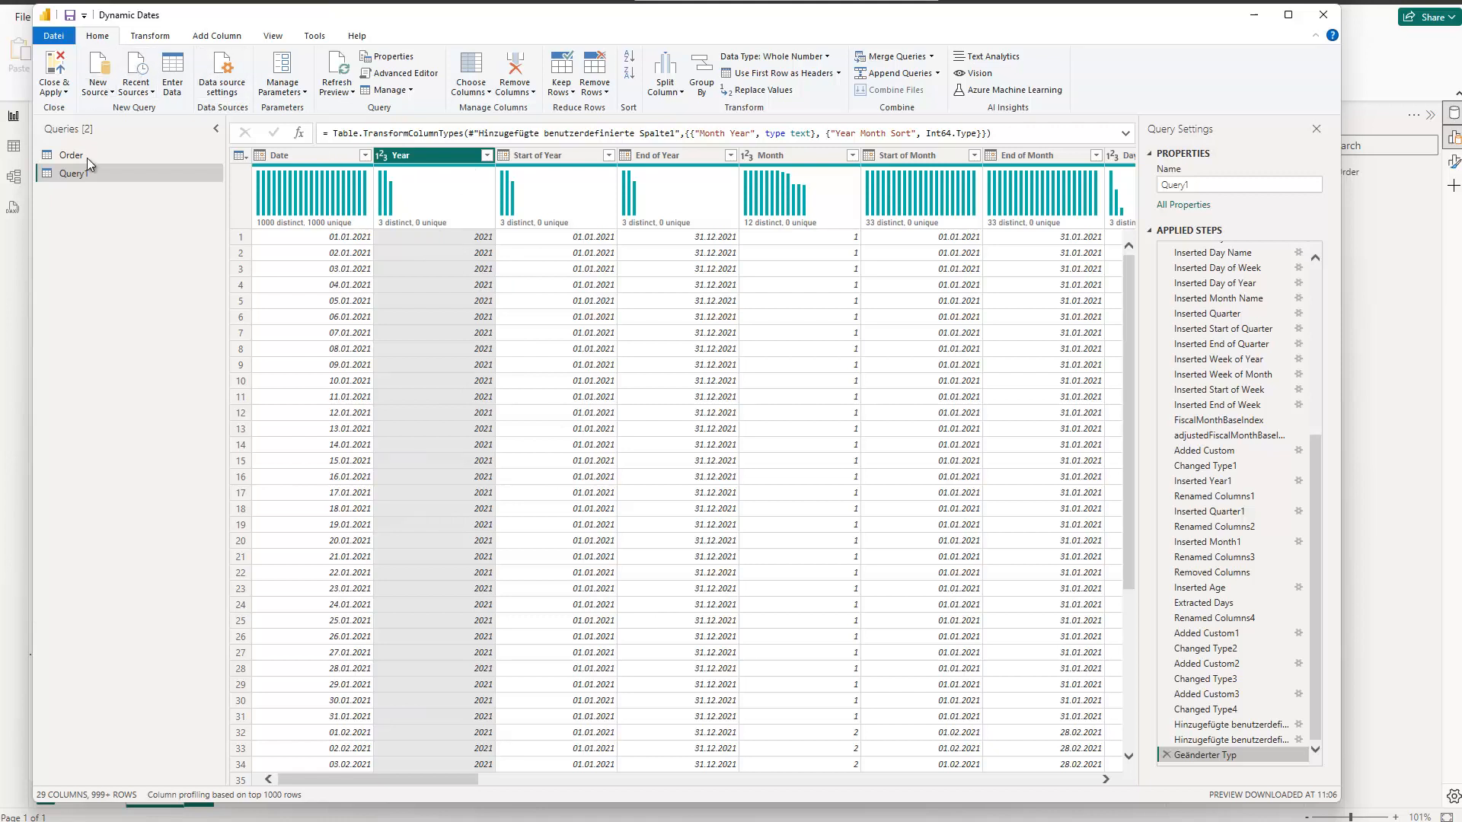
Step: Rename the date query to Dynamic Datestbl M, then close the query editor and apply the changes to the report
right_click(83, 183)
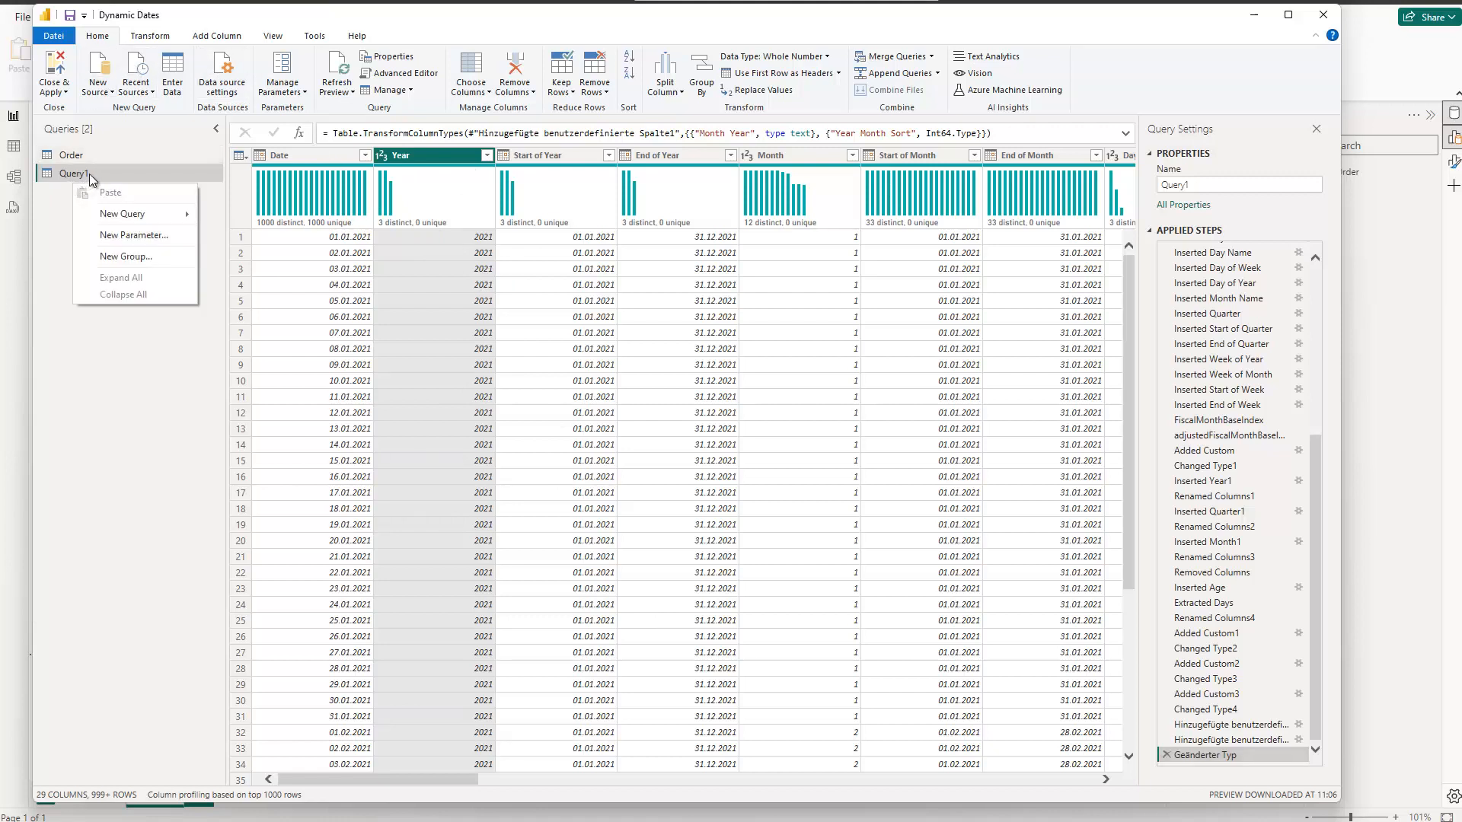
right_click(73, 173)
click(117, 238)
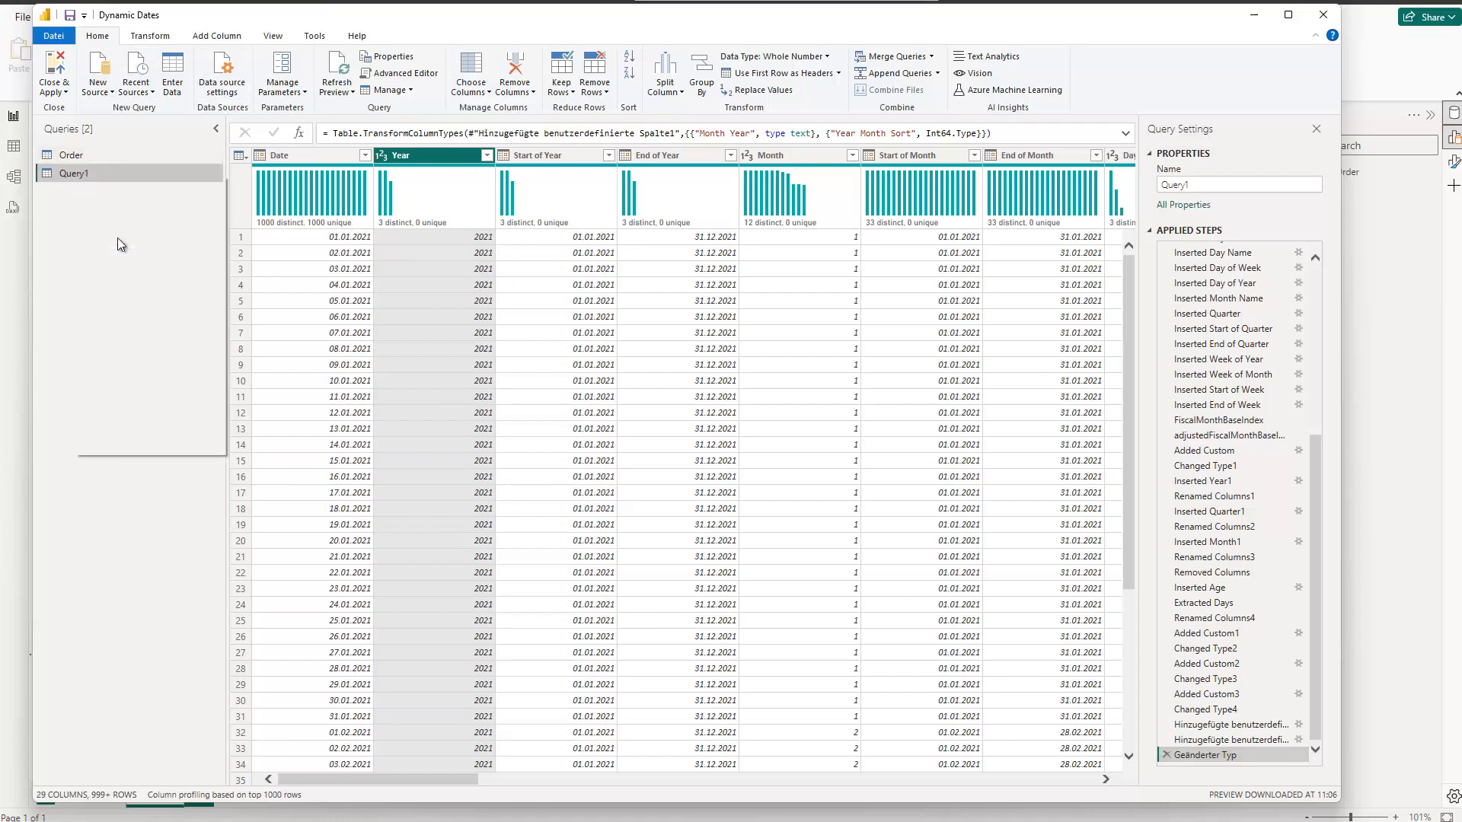
text(Dy)
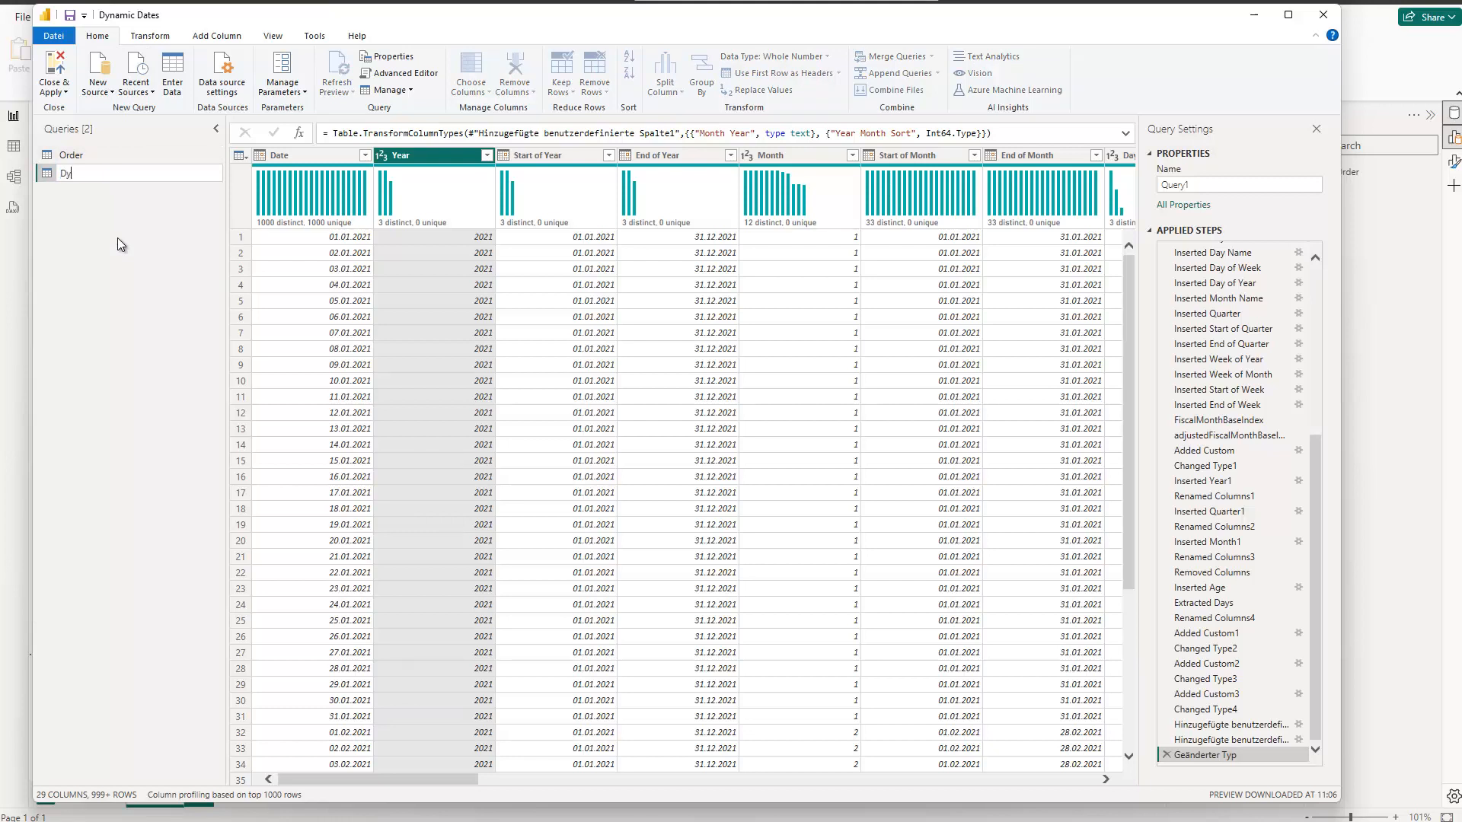
text(namic Datestbl M)
key(Return)
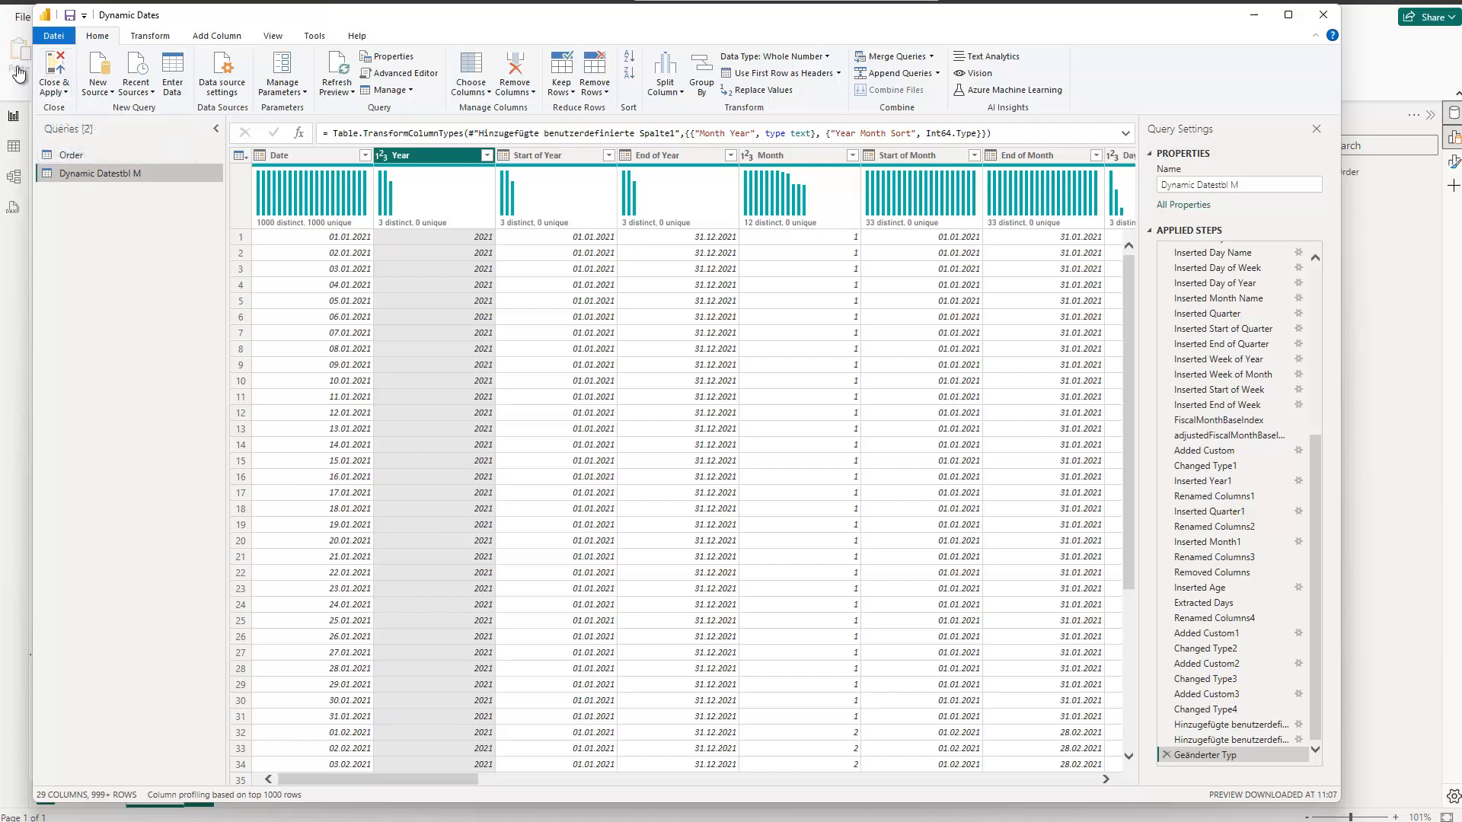
click(51, 69)
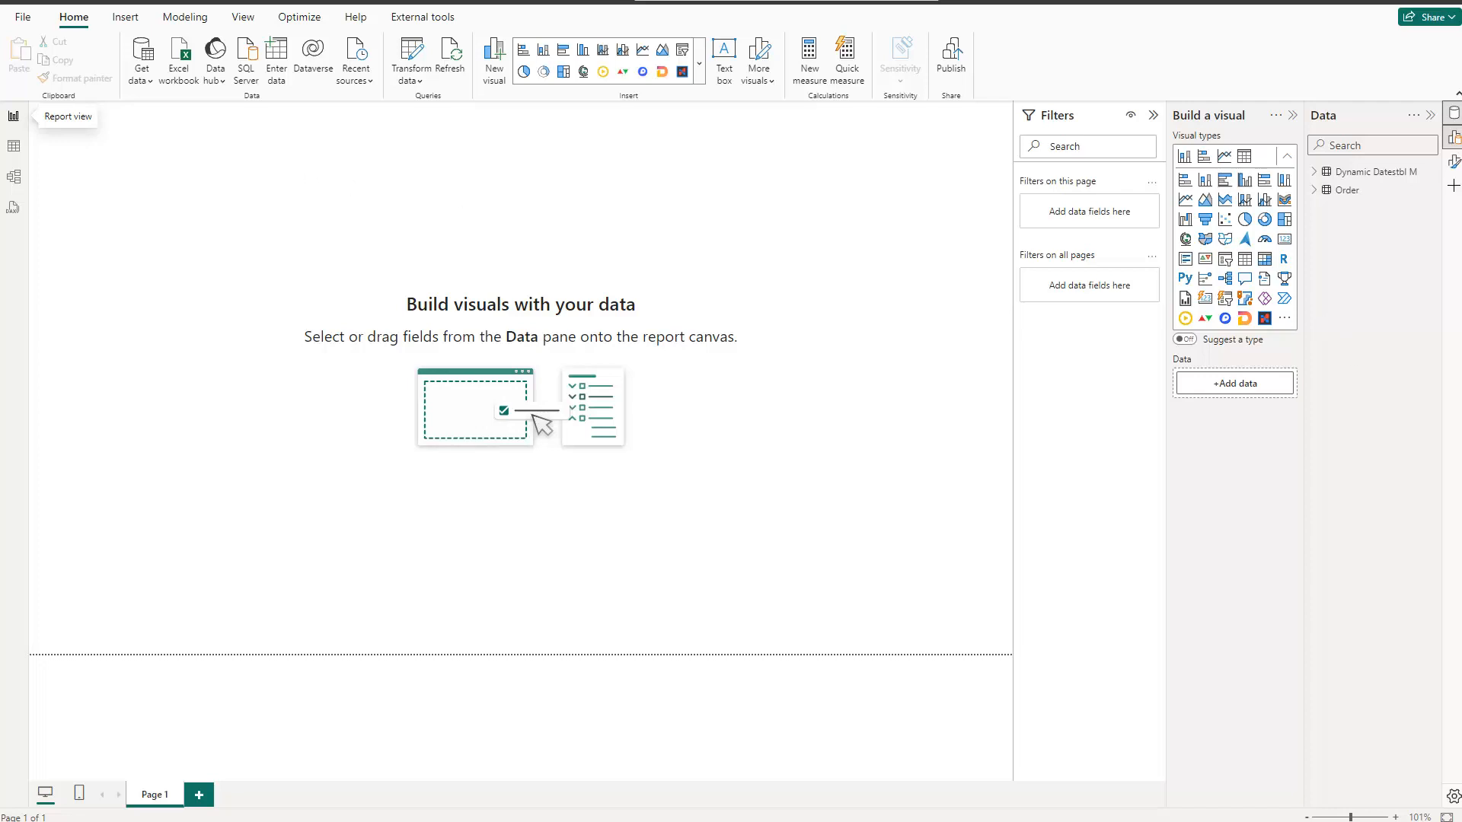
Step: Switch to Notepad++, copy the entire dim_date script from DAX way.txt, and return to the Power BI report
key(alt+Tab)
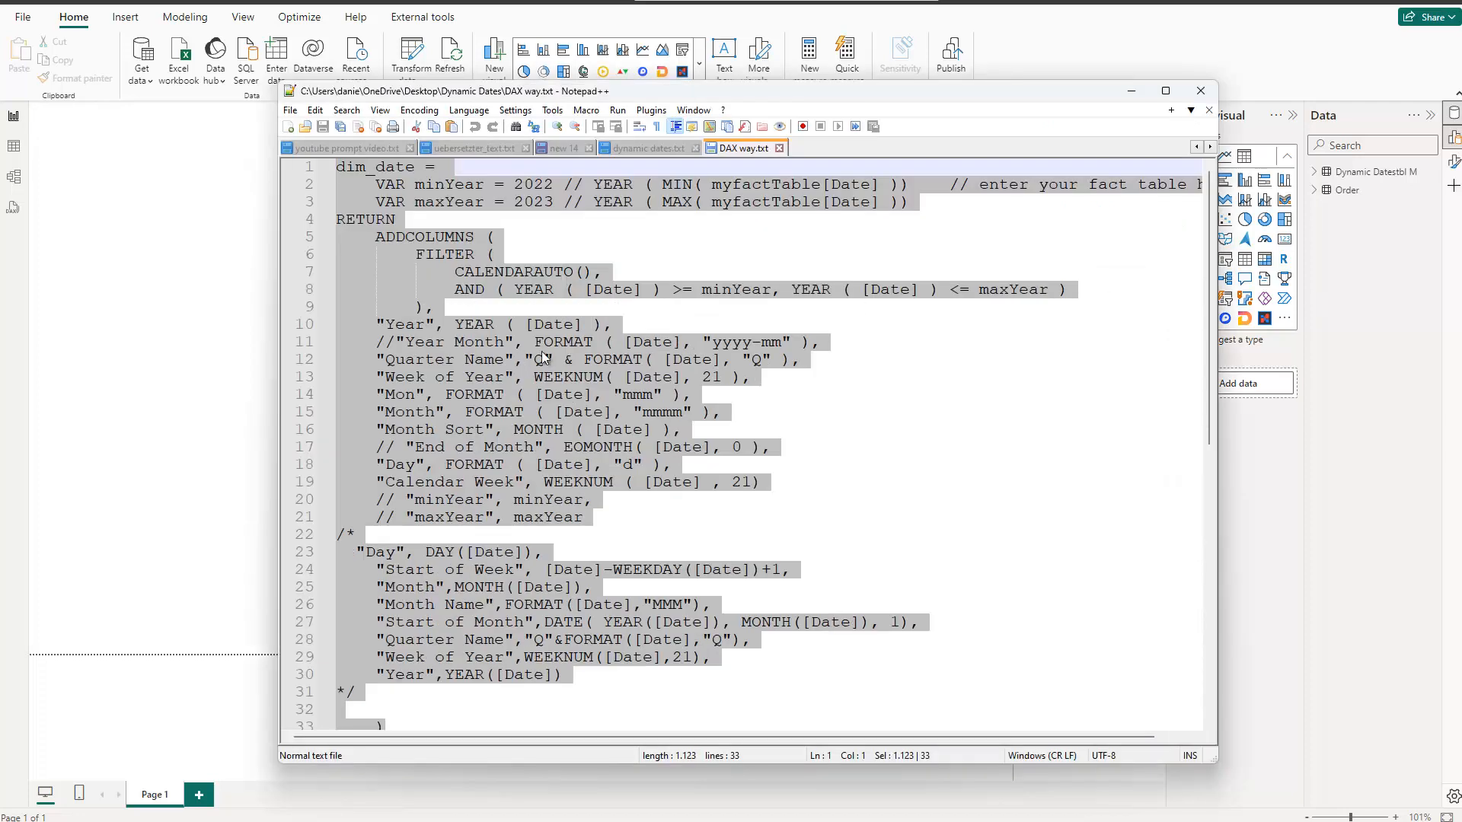
click(573, 342)
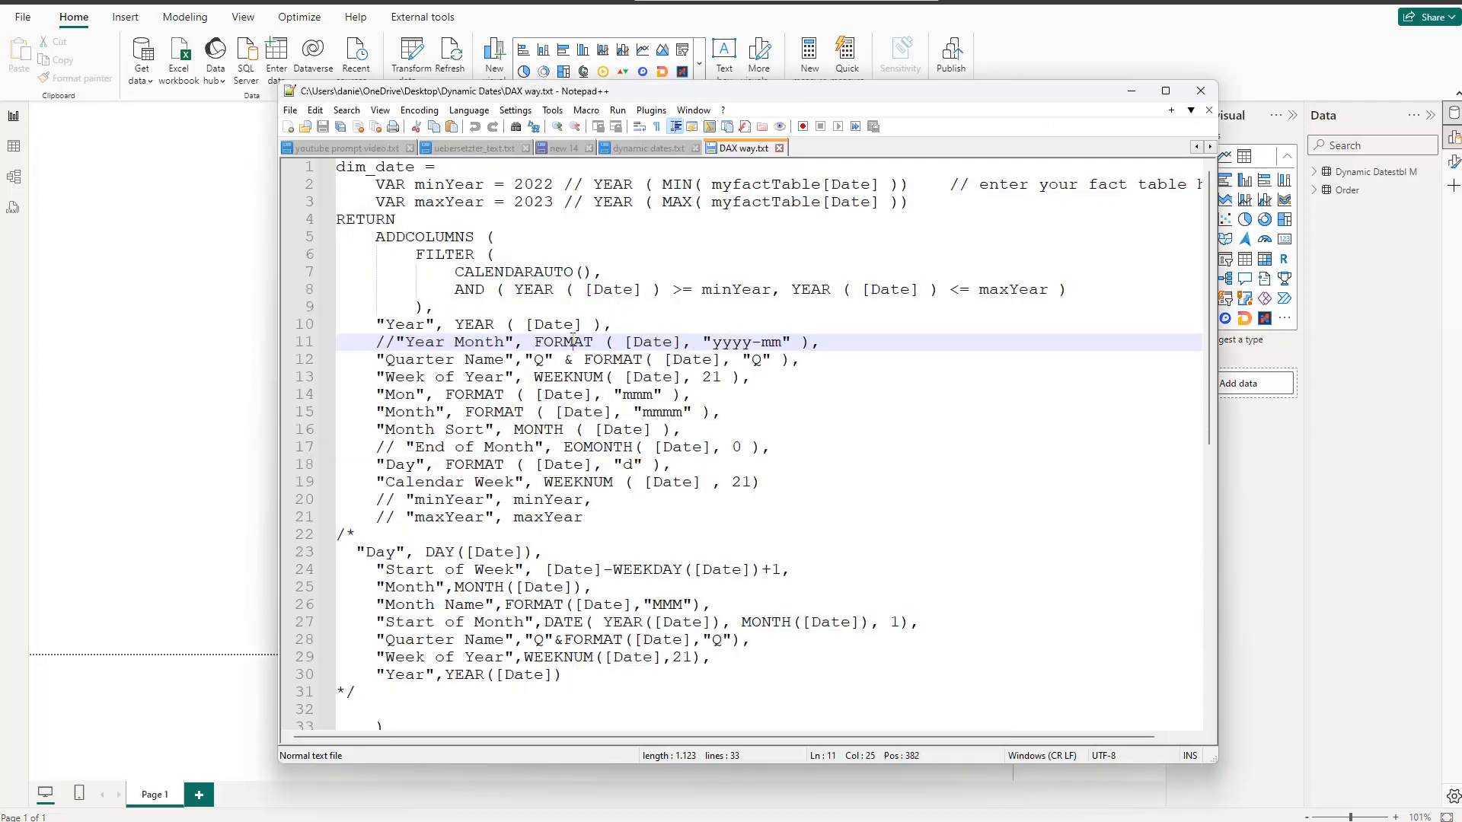
click(610, 244)
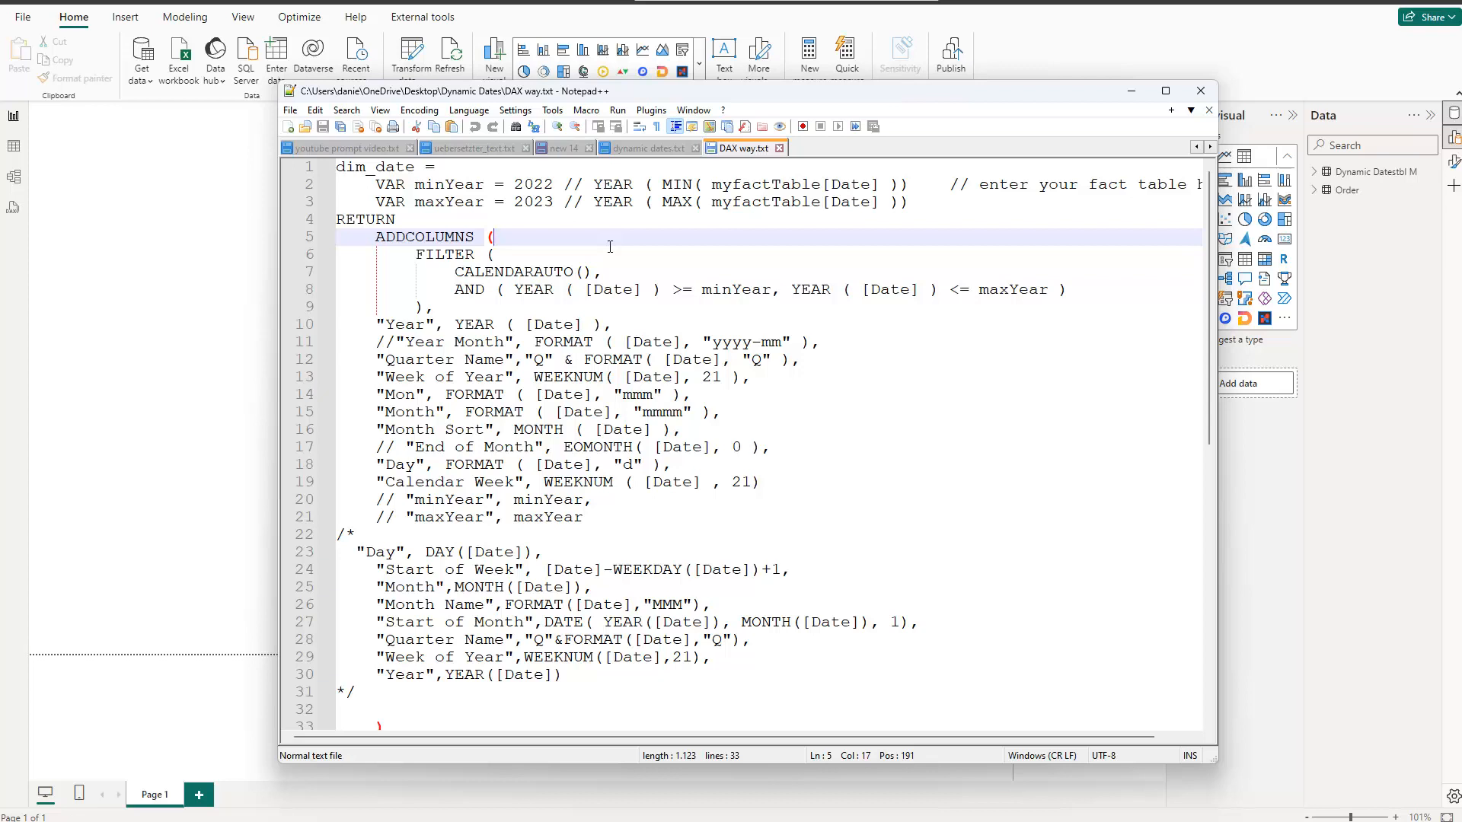
key(ctrl+a)
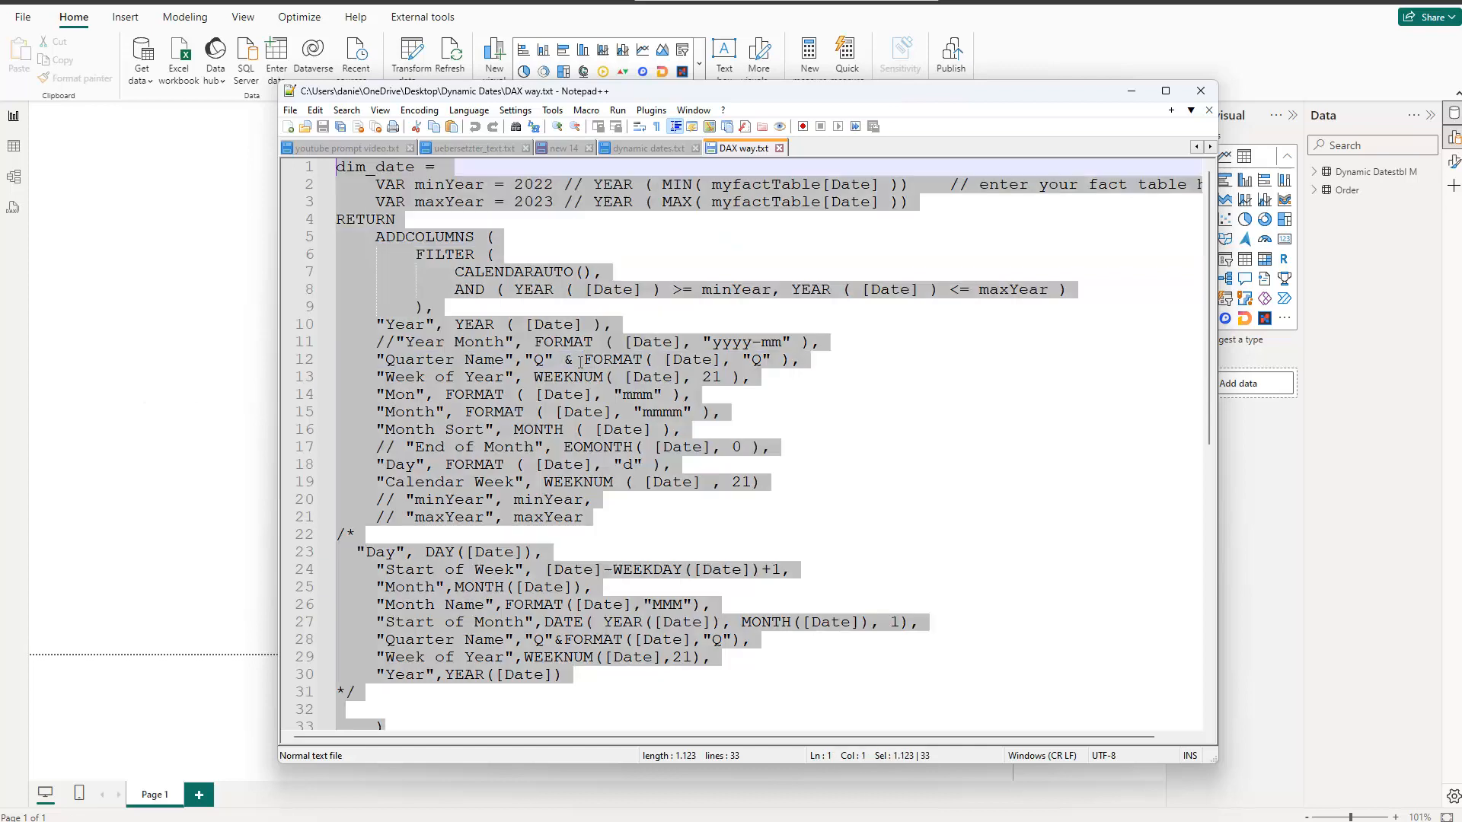
click(1132, 91)
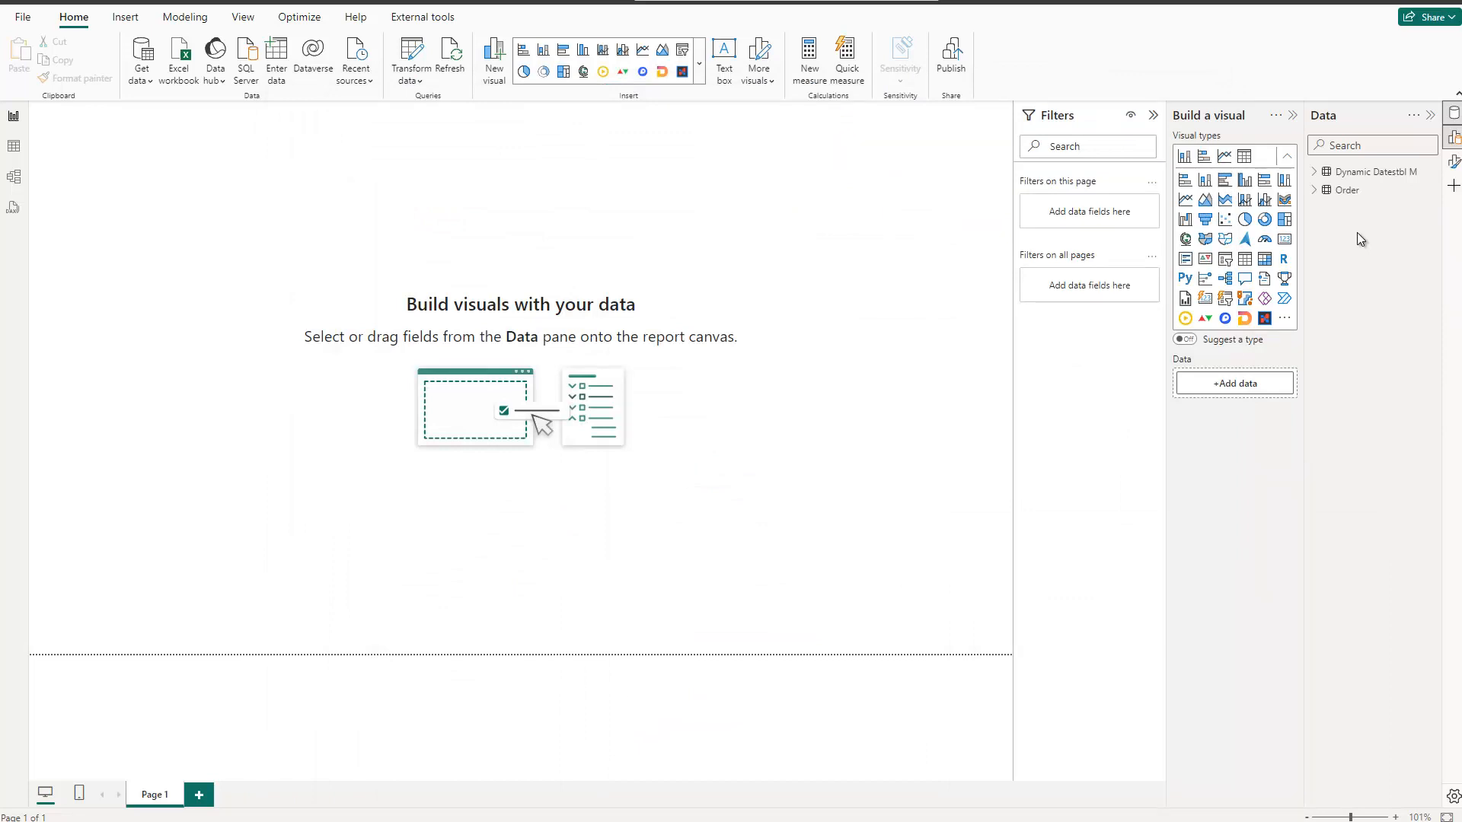
Step: Create a new calculated table using the copied dim_date DAX script as its formula
click(186, 17)
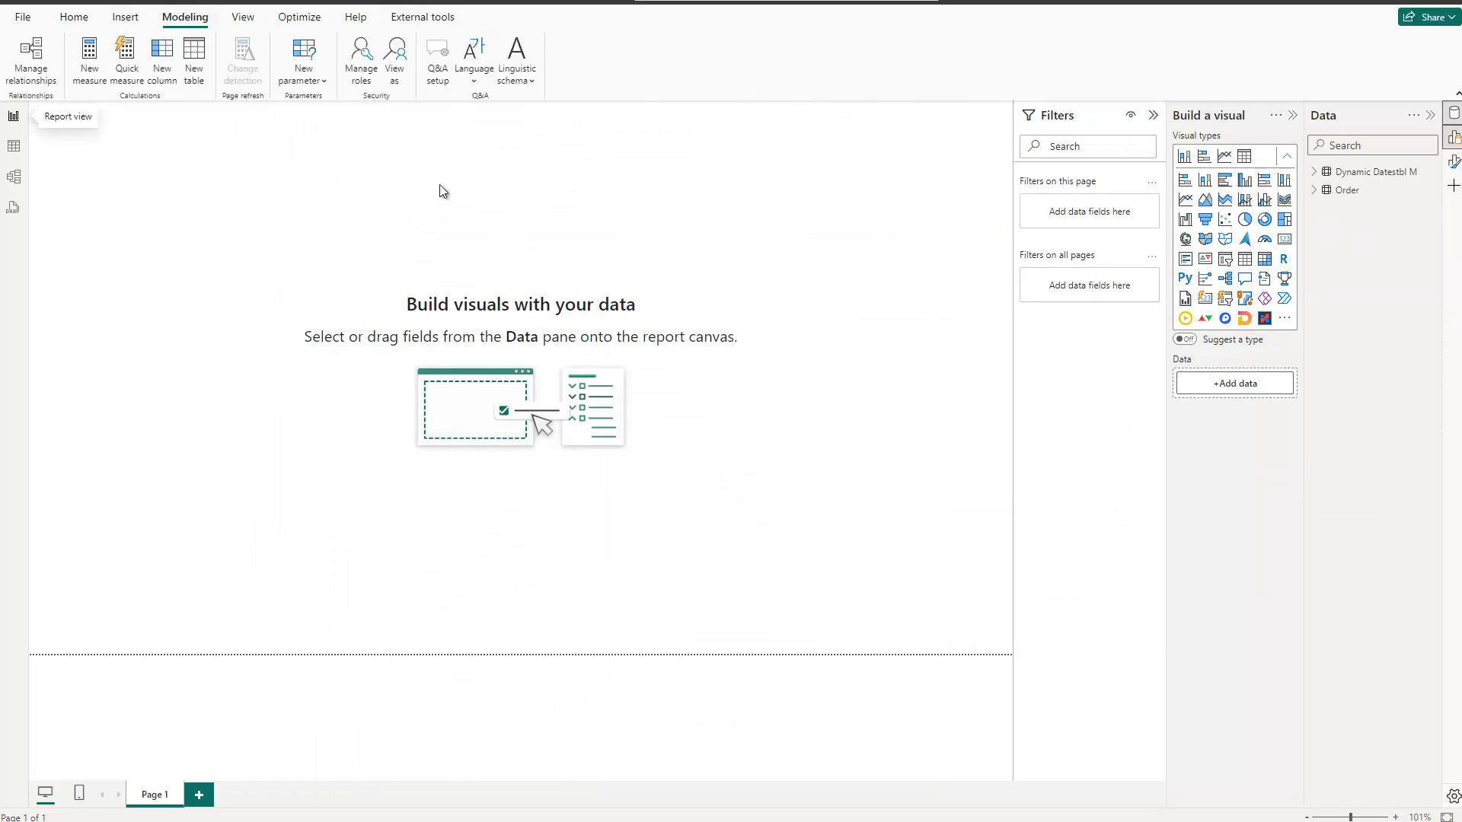
click(195, 60)
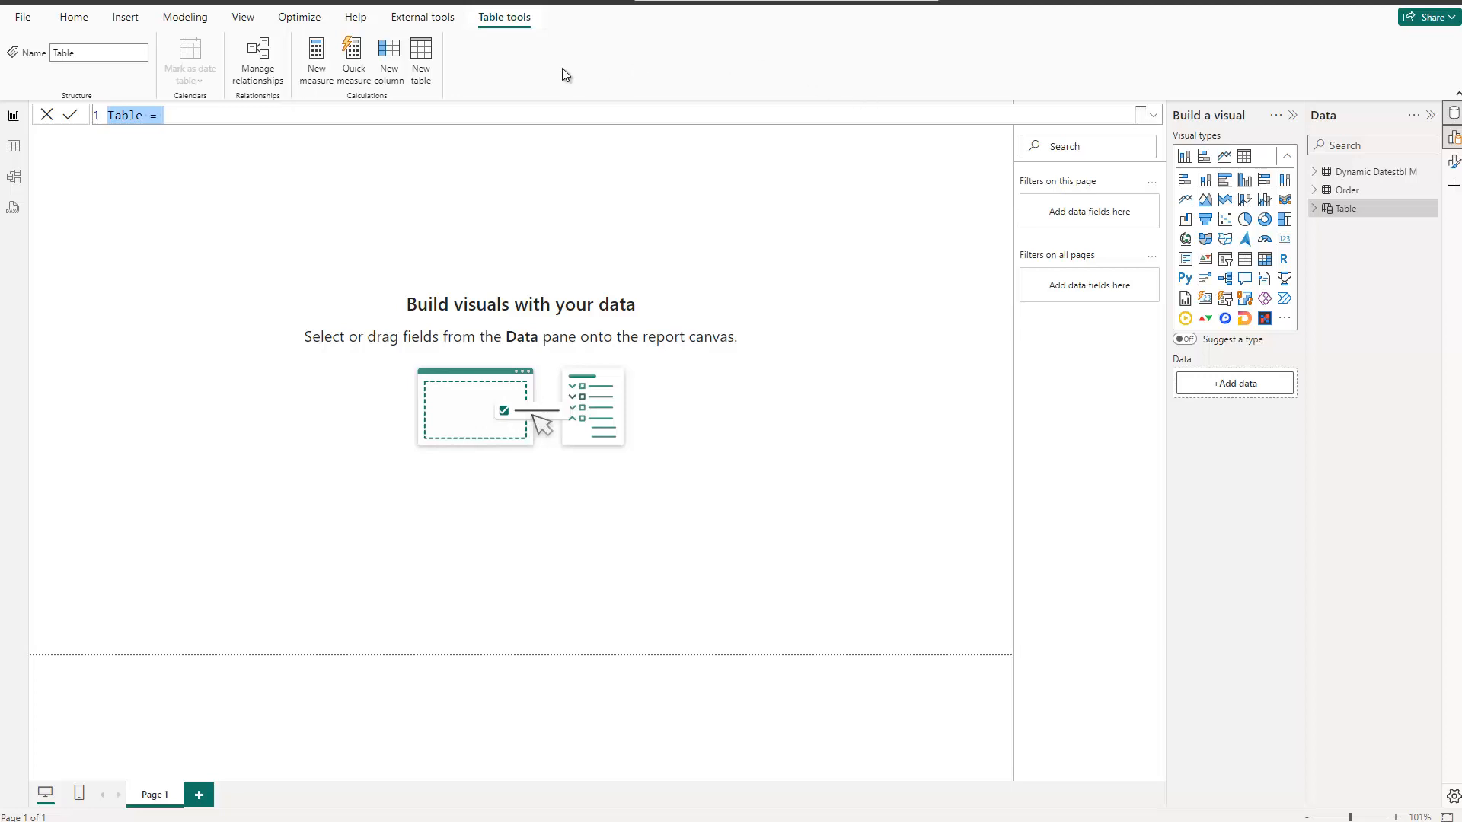
text(dim_date =     VAR minYear = 2022 // YEAR ( MIN( myfactTable[Date] ))    // enter your fact table here     VAR maxYear = 2023 // YEAR ( MAX( myfactTable[Date] )) RETURN     ADDCOLUMNS (         FILTER (             CALENDARAUTO(),             AND ( YEAR ( [Date] ) >= minYear, YEAR ( [Date] ) <= maxYear )         ),     "Year", YEAR ( [Date] ),     //"Year Month", FORMAT ( [Date], "yyyy-mm" ),     "Quarter Name","Q" & FORMAT( [Date], "Q" ),     "Week of Year", WEEKNUM( [Date], 21 ),     "Mon", FORMAT ( [Date], "mmm" ),     "Month", FORMAT ( [Date], "mmmm" ),     "Month Sort", MONTH ( [Date] ),     // "End of Month", EOMONTH( [Date], 0 ),     "Day", FORMAT ( [Date], "d" ),     "Calendar Week", WEEKNUM ( [Date] , 21)     // "minYear", minYear,     // "maxYear", maxYear /*   "Day", DAY([Date]),     "Start of Week", [Date]-WEEKDAY([Date])+1,     "Month",MONTH([Date]),     "Month Name",FORMAT([Date],"MMM"),     "Start of Month",DATE( YEAR([Date]), MONTH([Date]), 1),     "Quarter Name","Q"&FORMAT([Date],"Q"),     "Week of Year",WEEKNUM([Date],21),     "Year",YEAR([Date]) */      ))
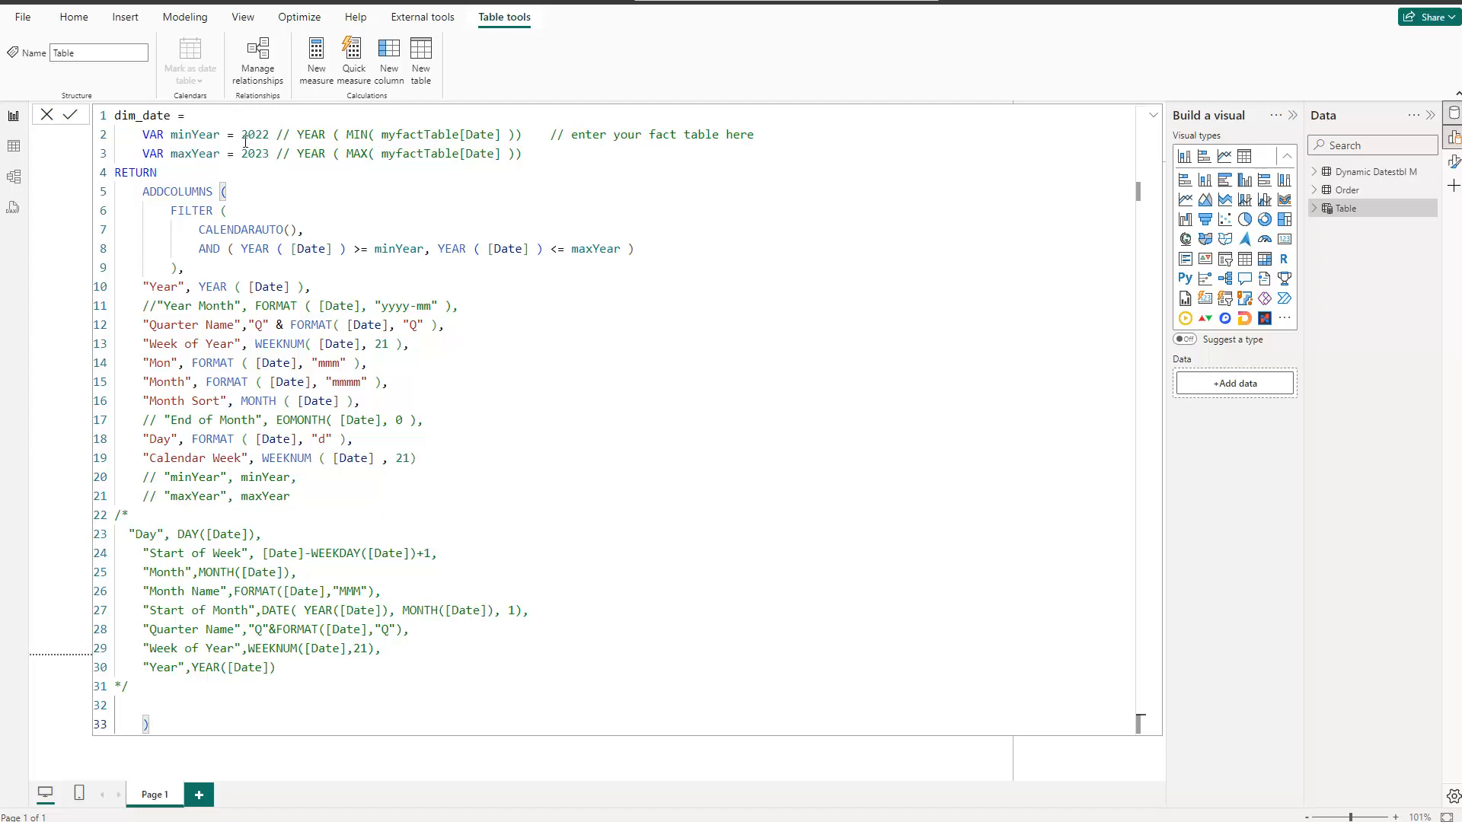
Step: Set the minYear variable to YEAR(MIN('Order'[OrderDate])) in place of the fixed year, keeping the comment behind it
double_click(246, 134)
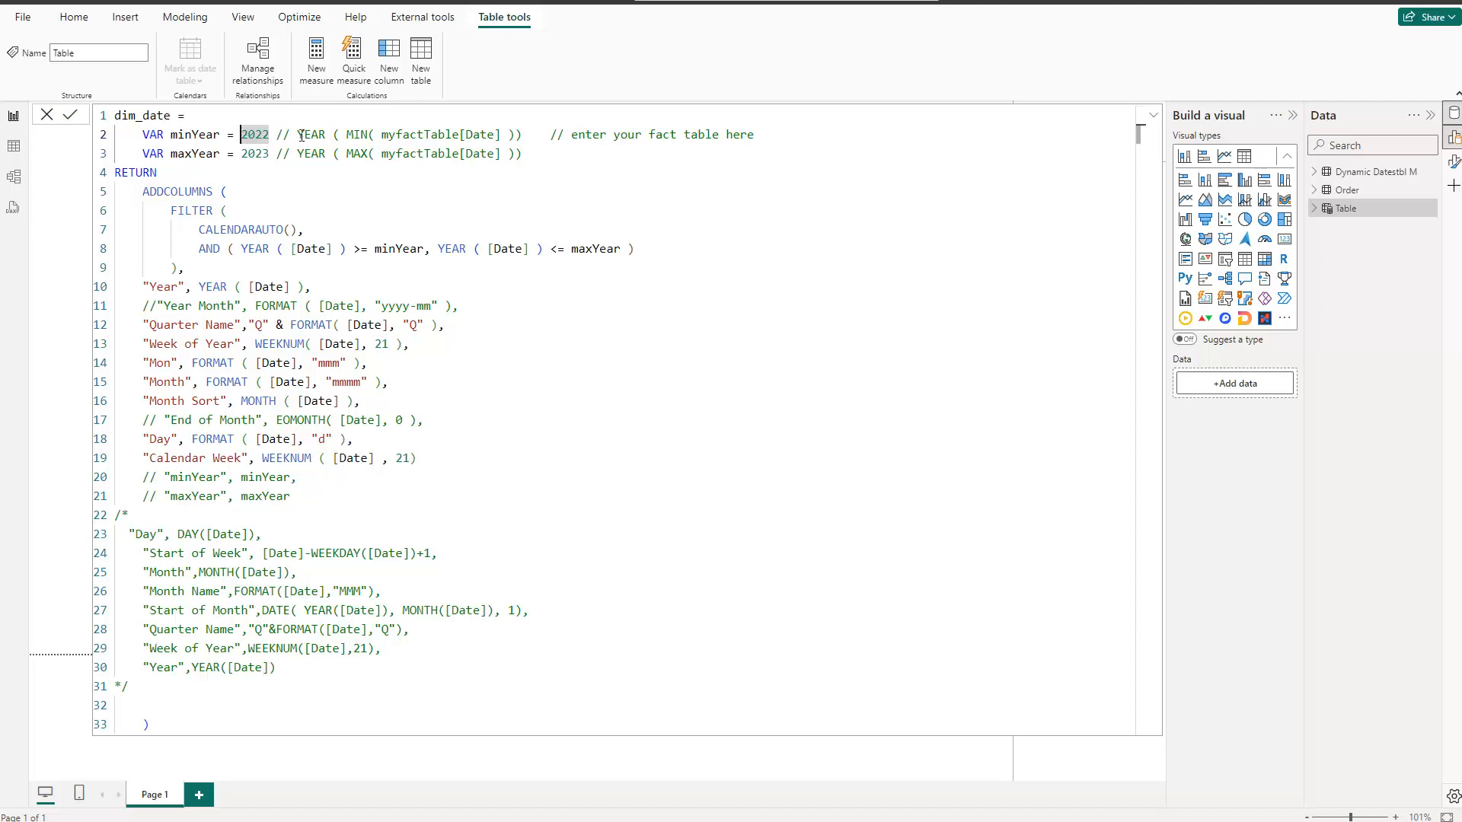
drag(297, 134, 515, 135)
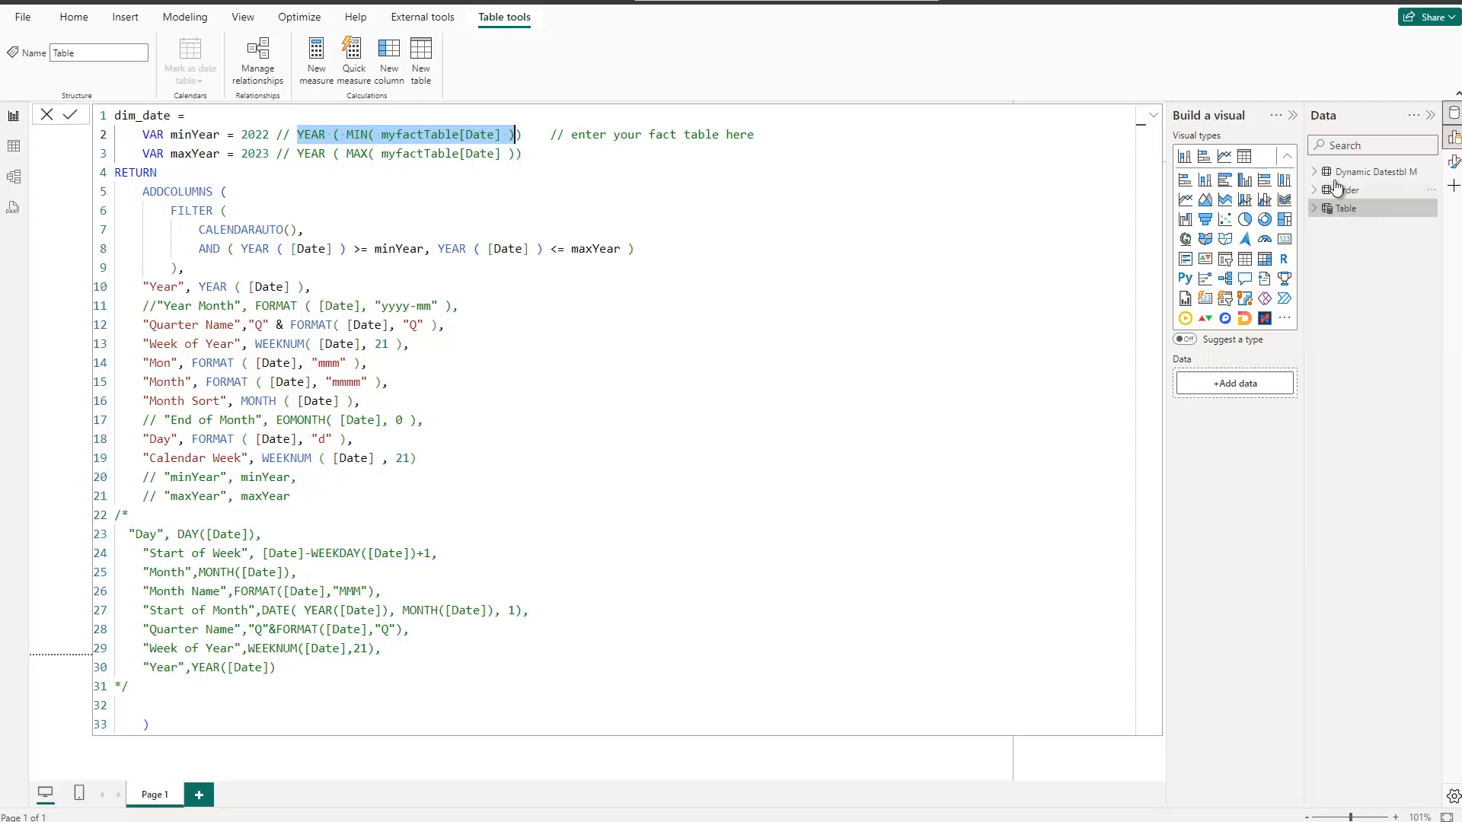
click(240, 134)
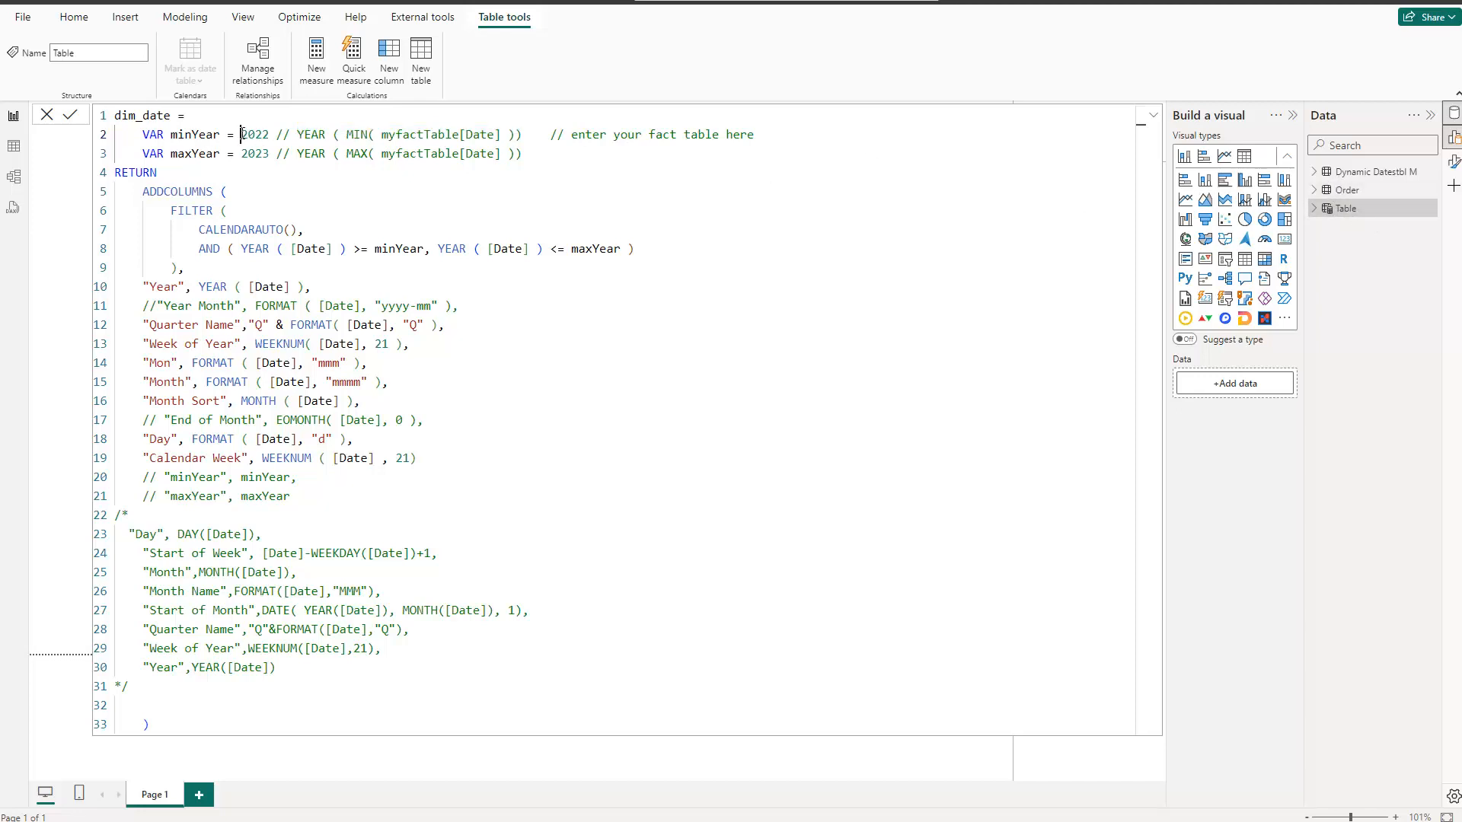
key(Delete)
key(Delete)
key(Delete)
key(Delete)
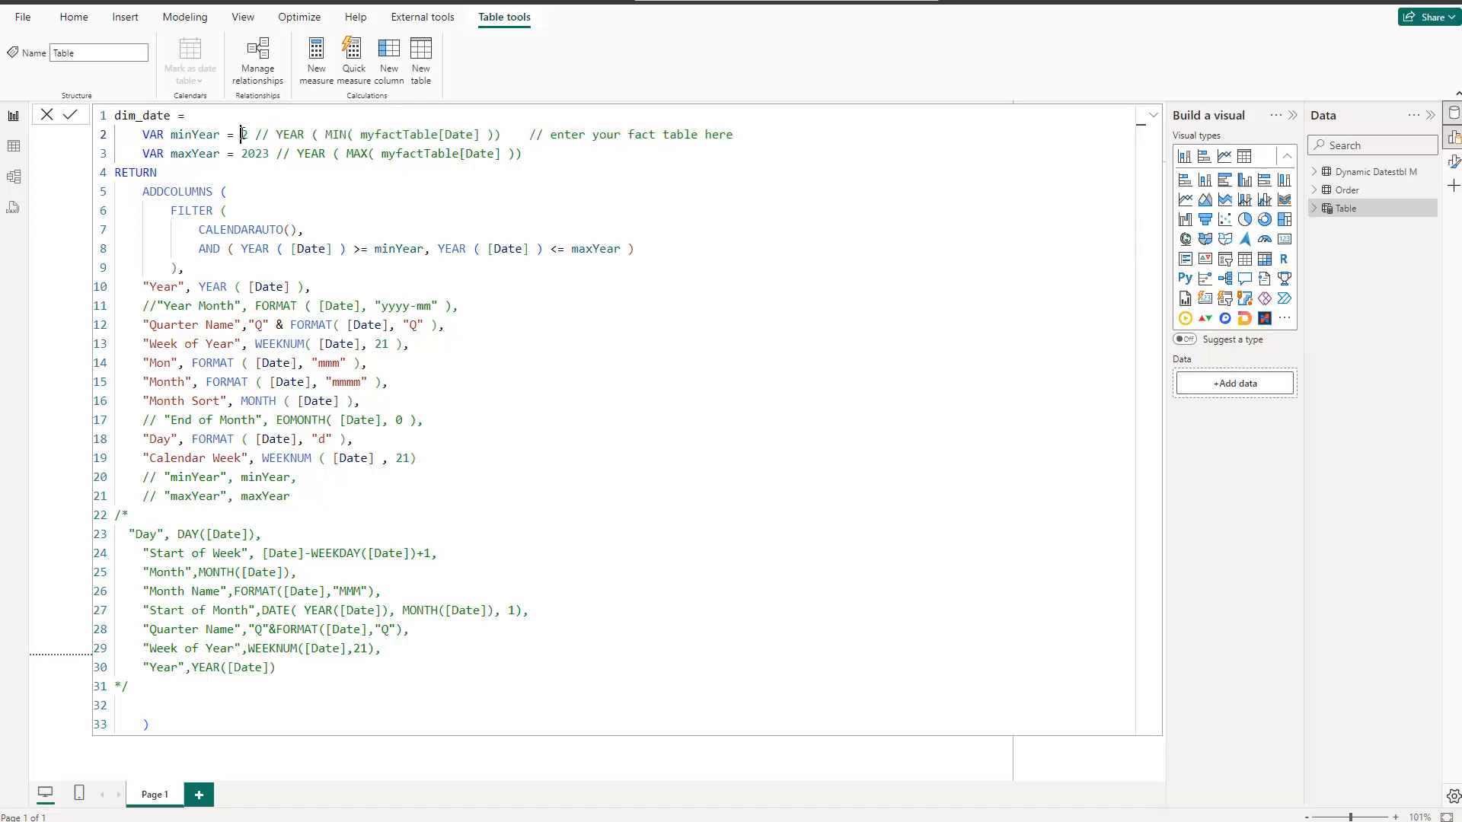
text(MIN)
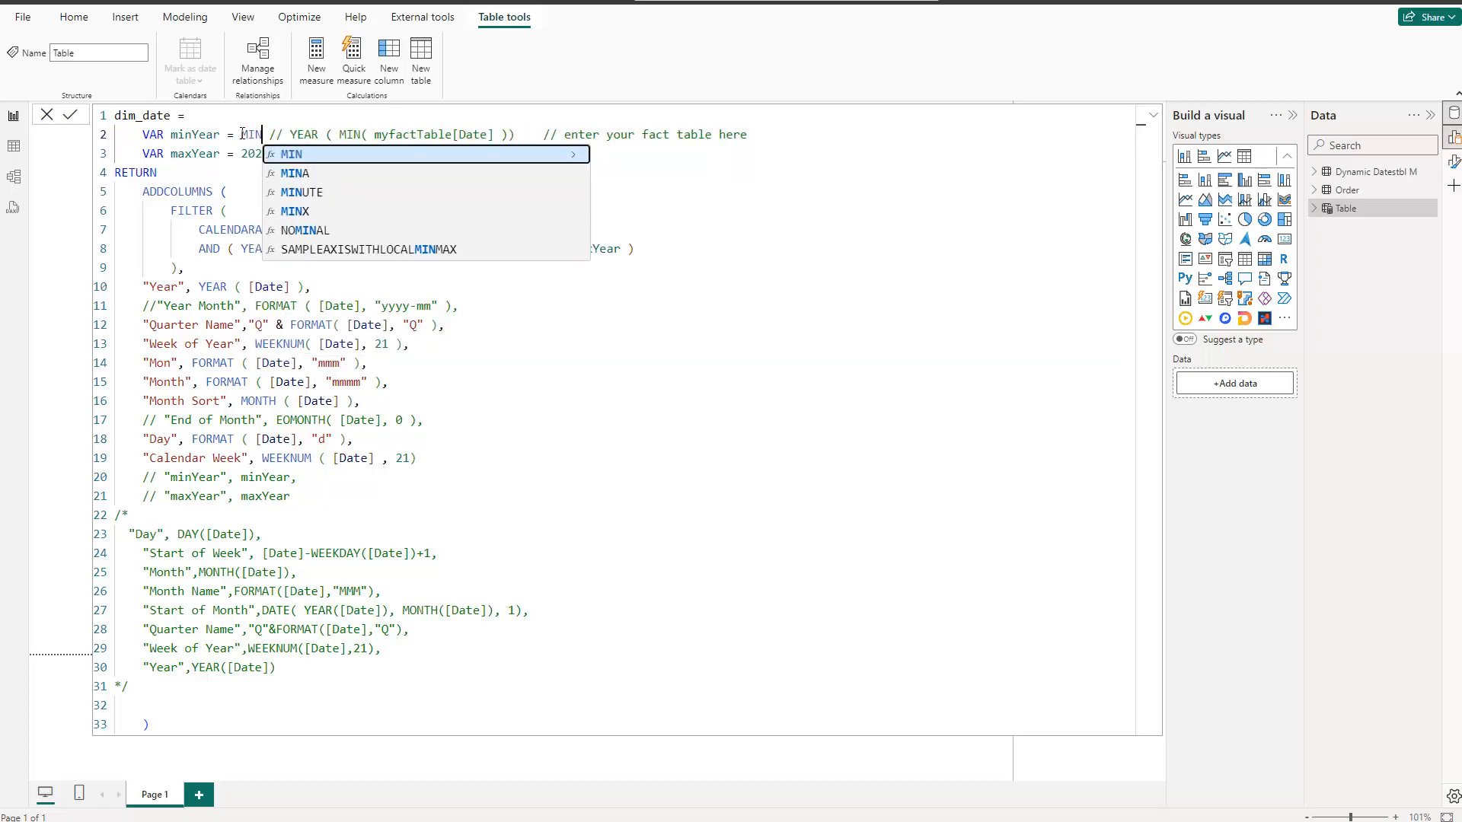
key(BackSpace)
key(BackSpace)
key(BackSpace)
text(YEAR)
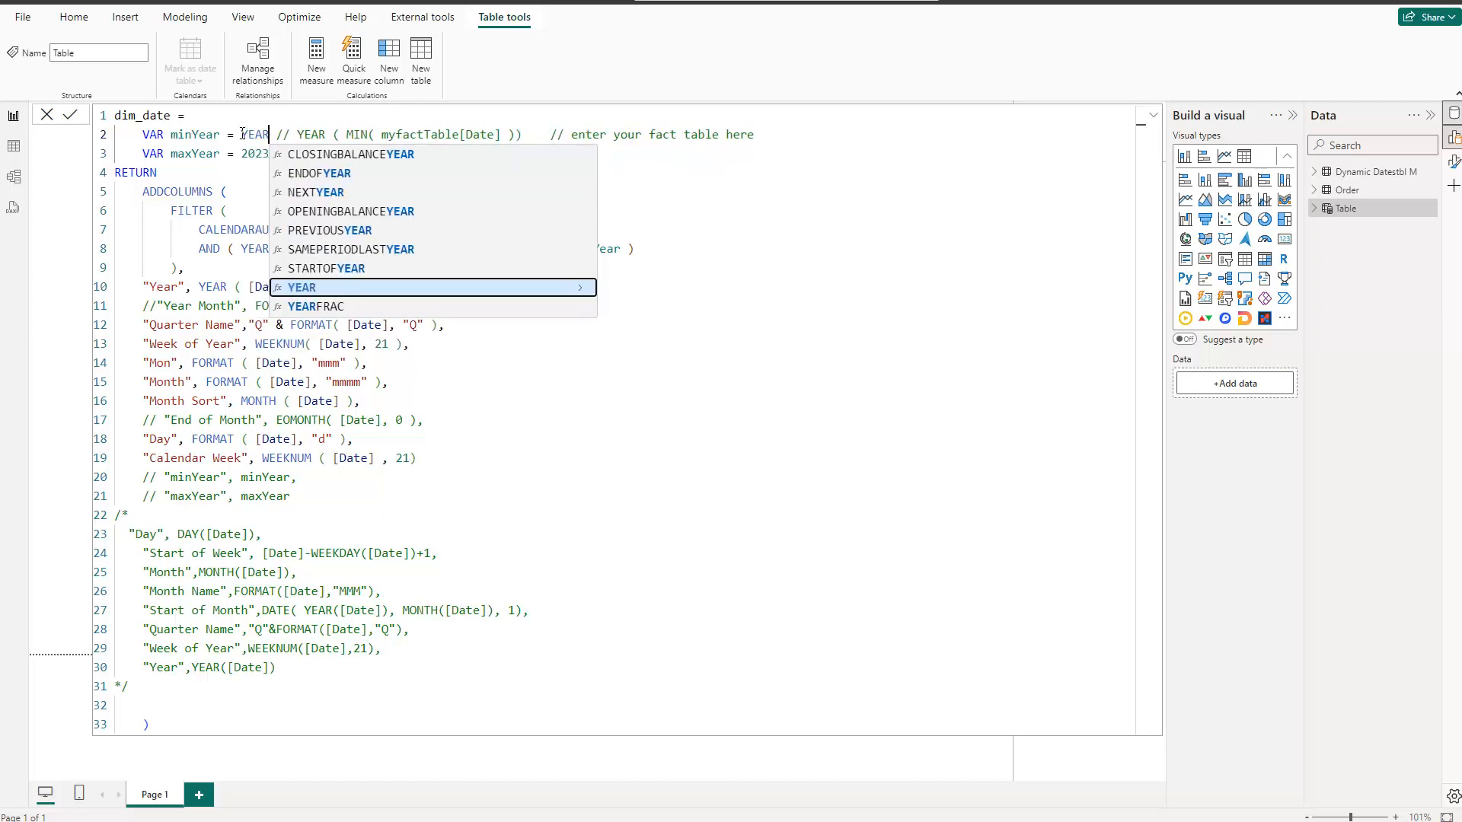
text((MIN()
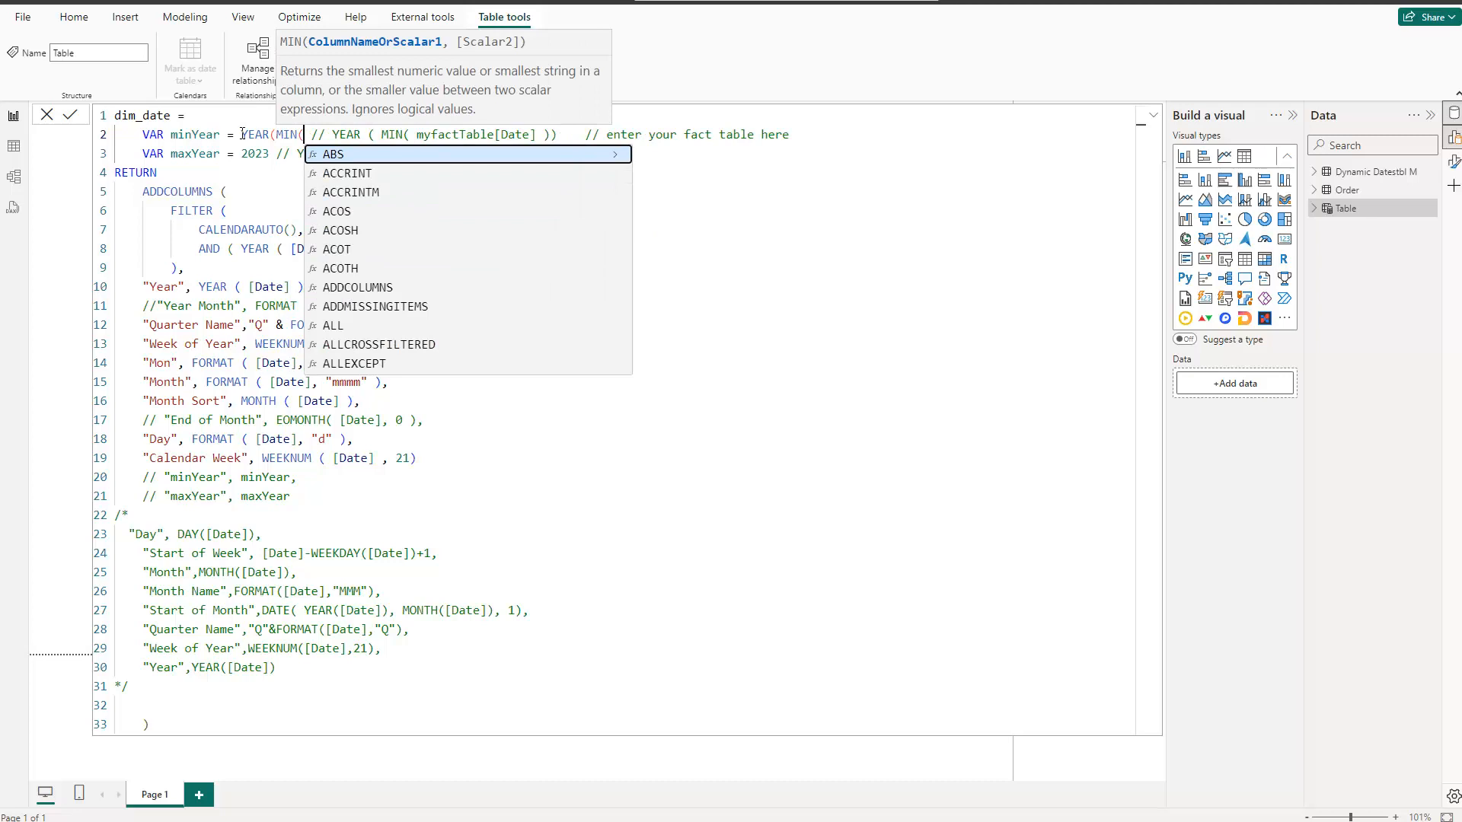
text(order)
key(Down)
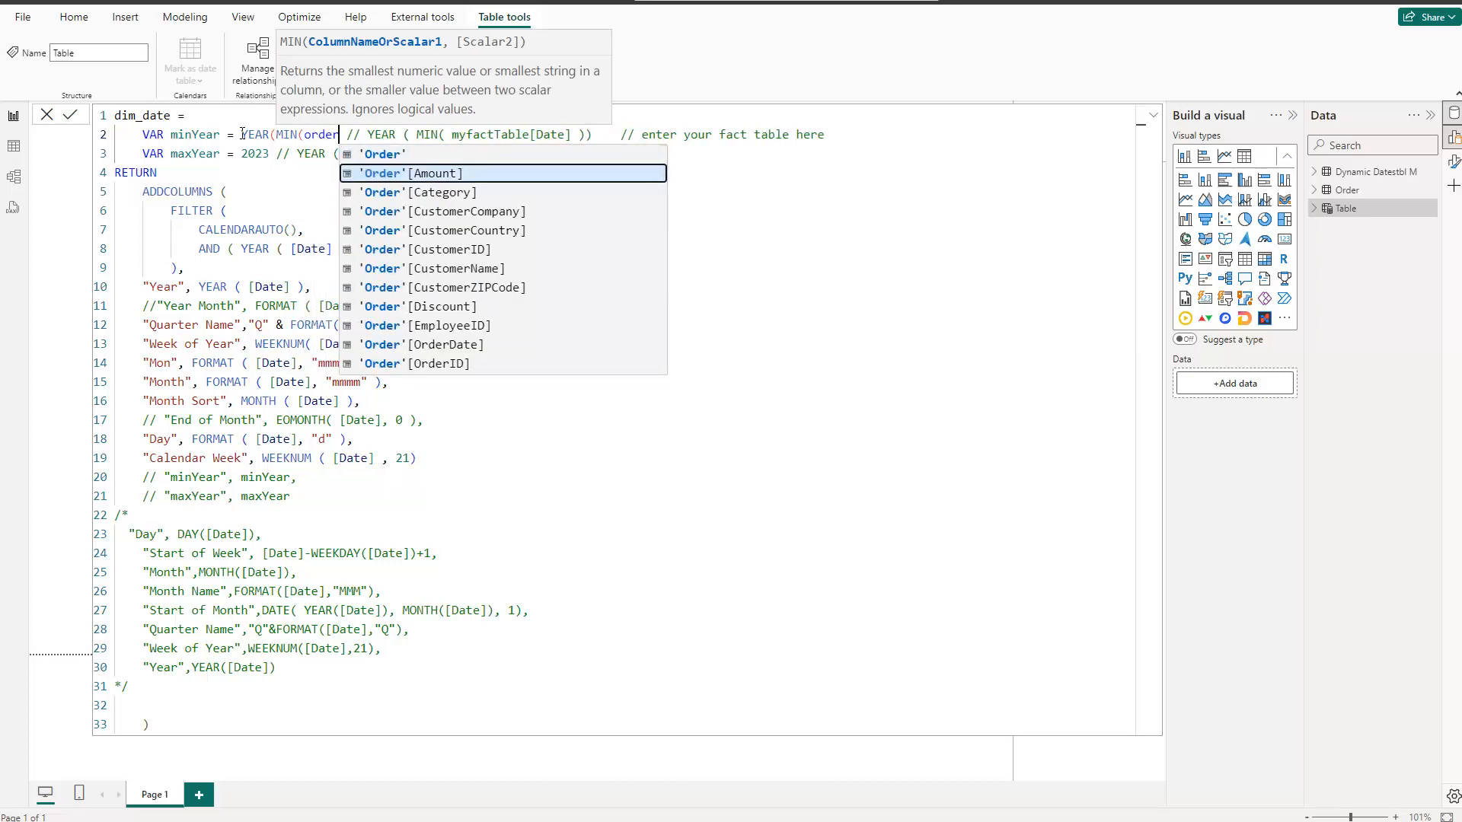
key(Down)
key(Down)
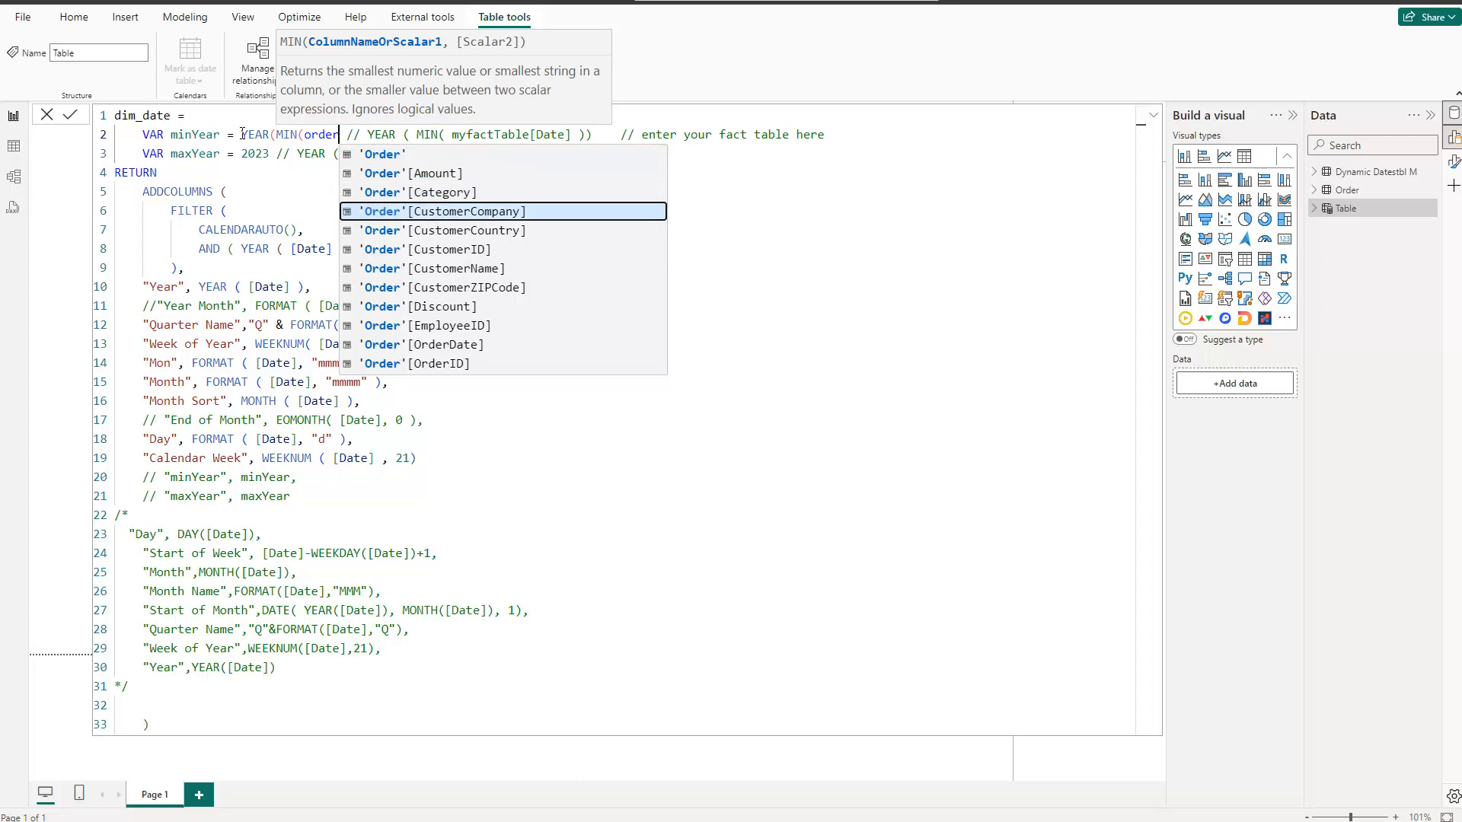
key(Down)
key(Down)
key(Down)
key(Down)
key(Down)
key(Down)
key(Down)
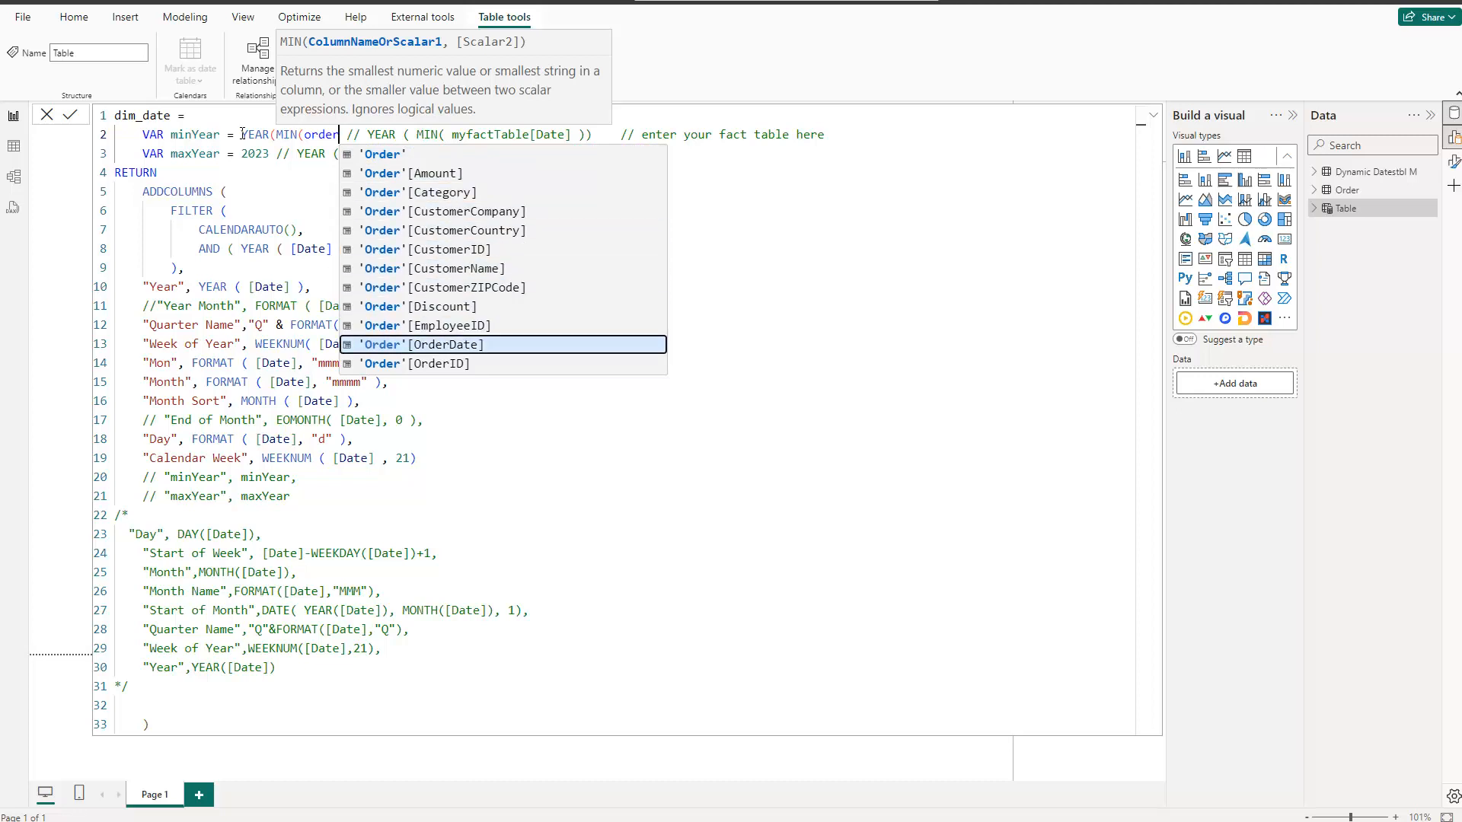
key(Tab)
text())
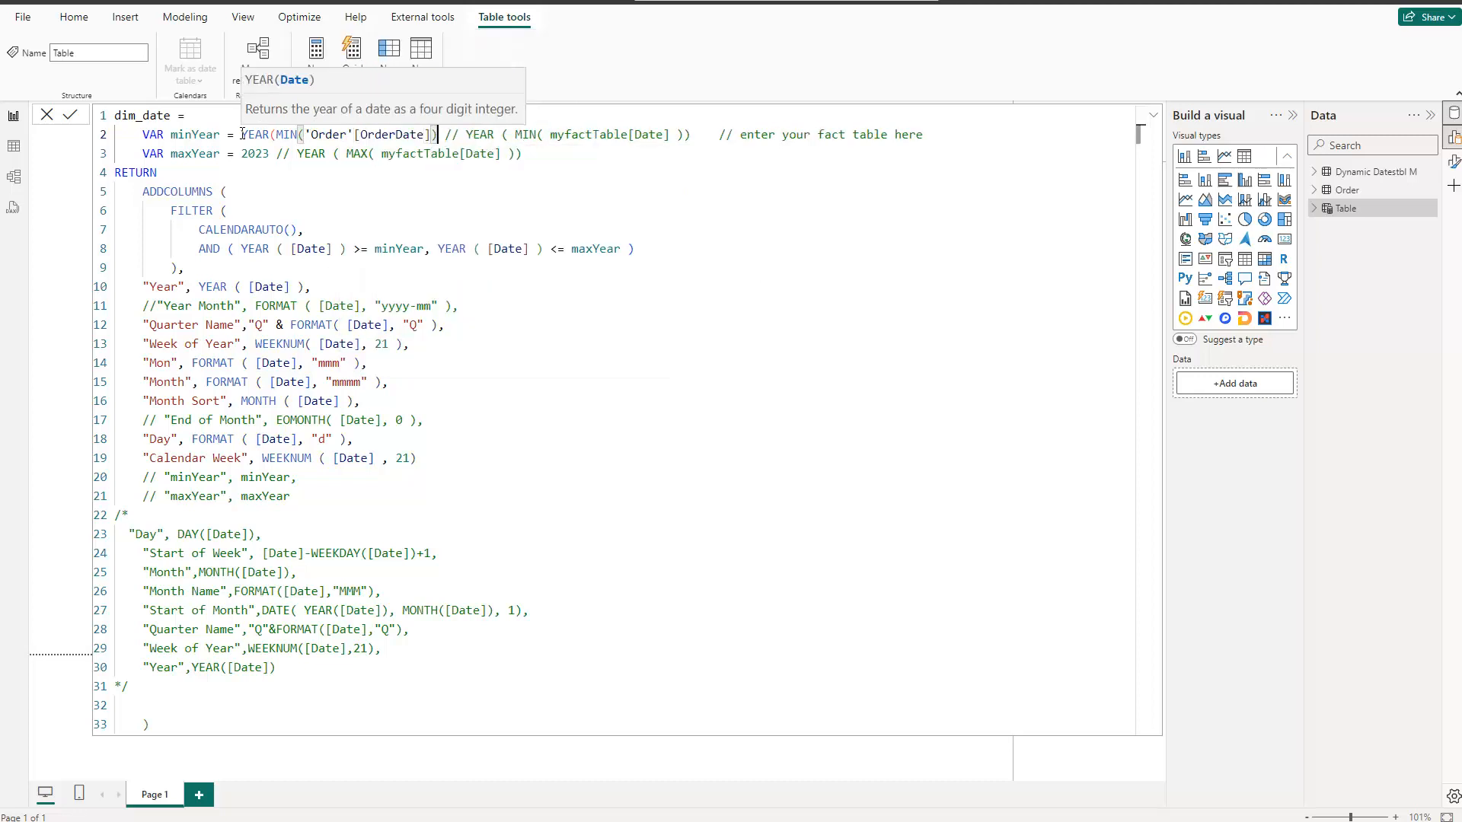
text())
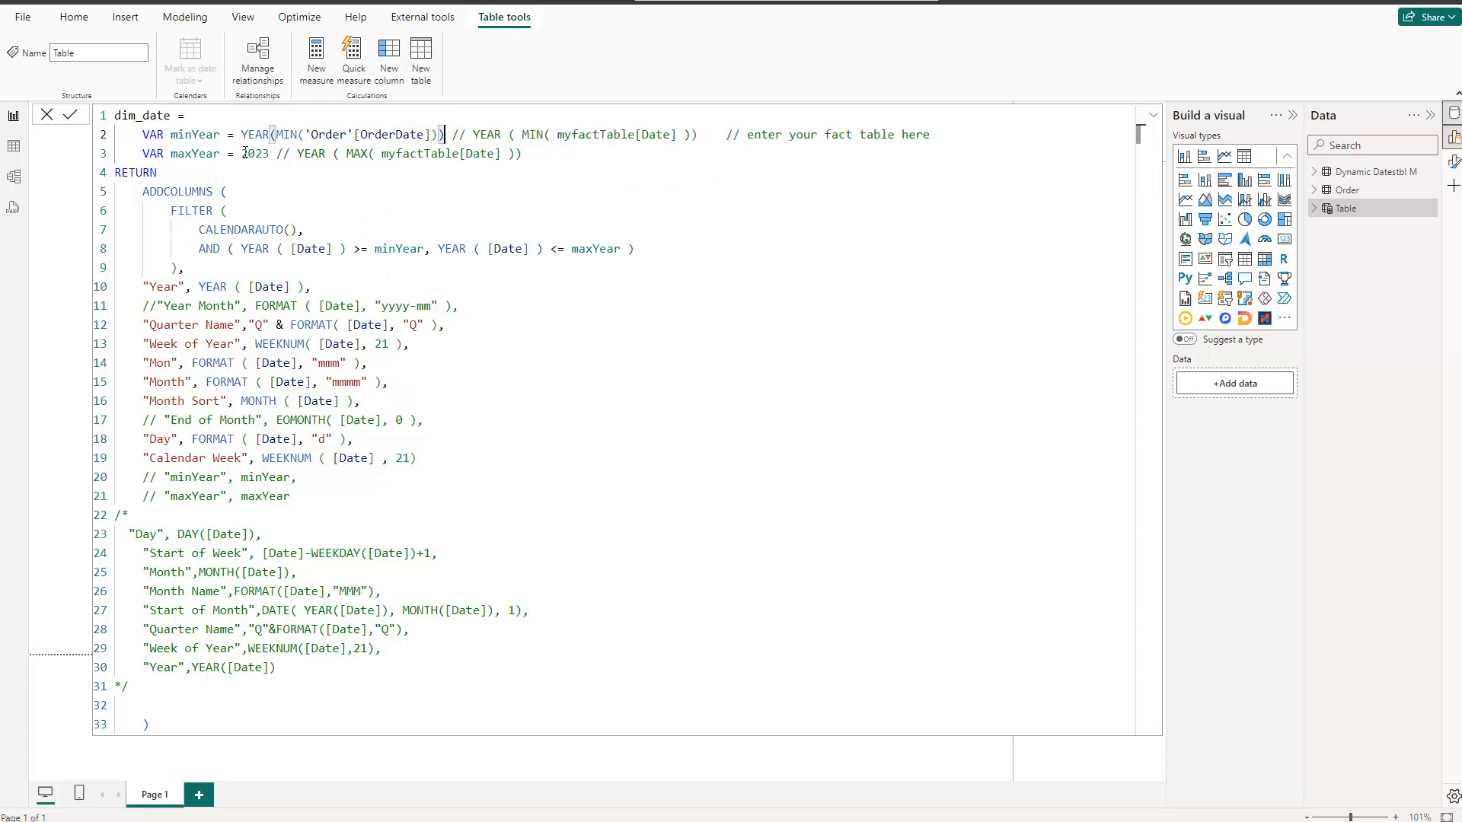
Step: Set the maxYear variable to YEAR(MAX('Order'[OrderDate])) in place of the fixed year, keeping the comment behind it
click(243, 153)
drag(243, 153, 270, 150)
text(YEAR)
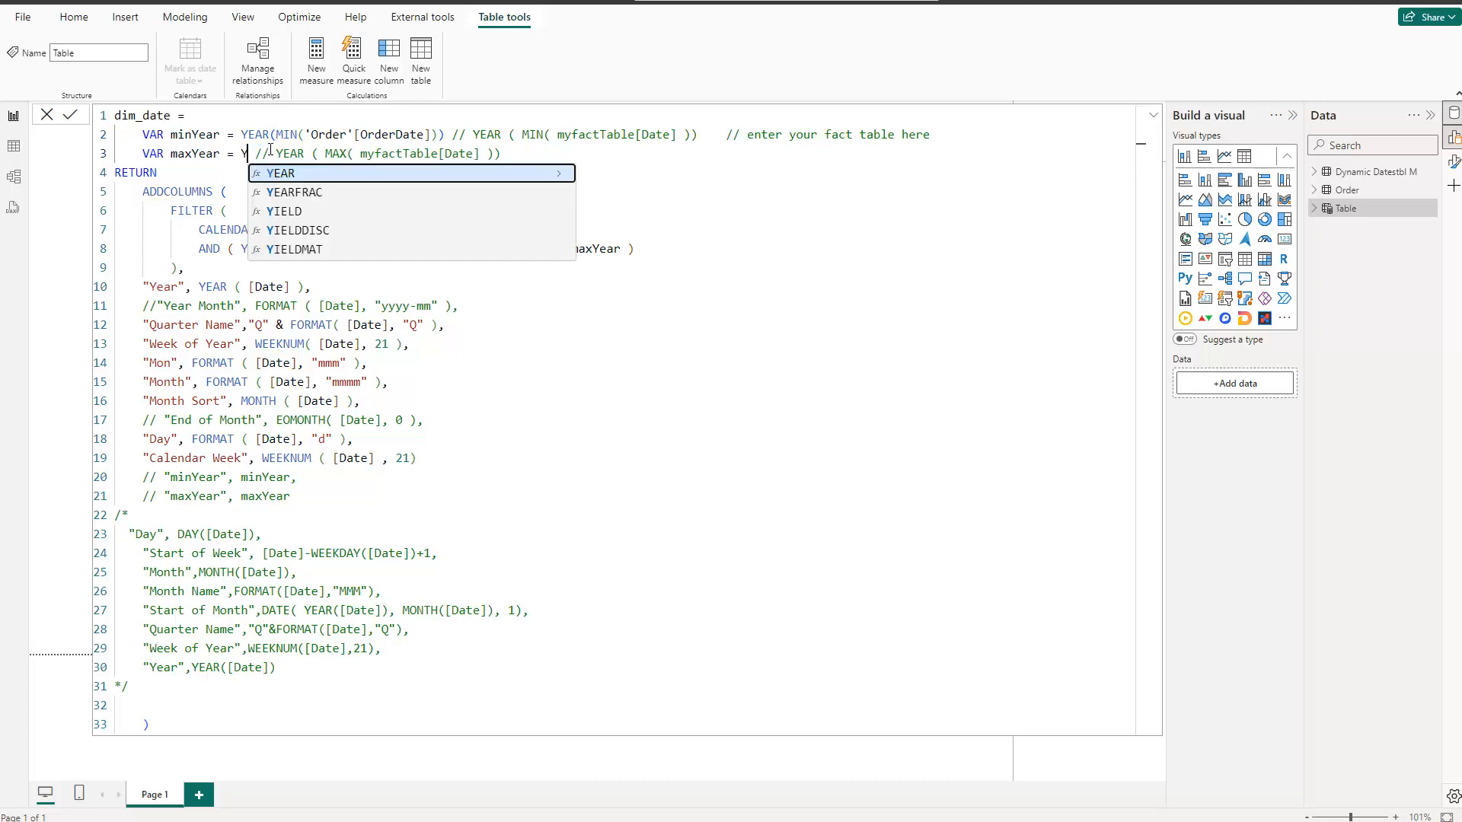
text((MAX)
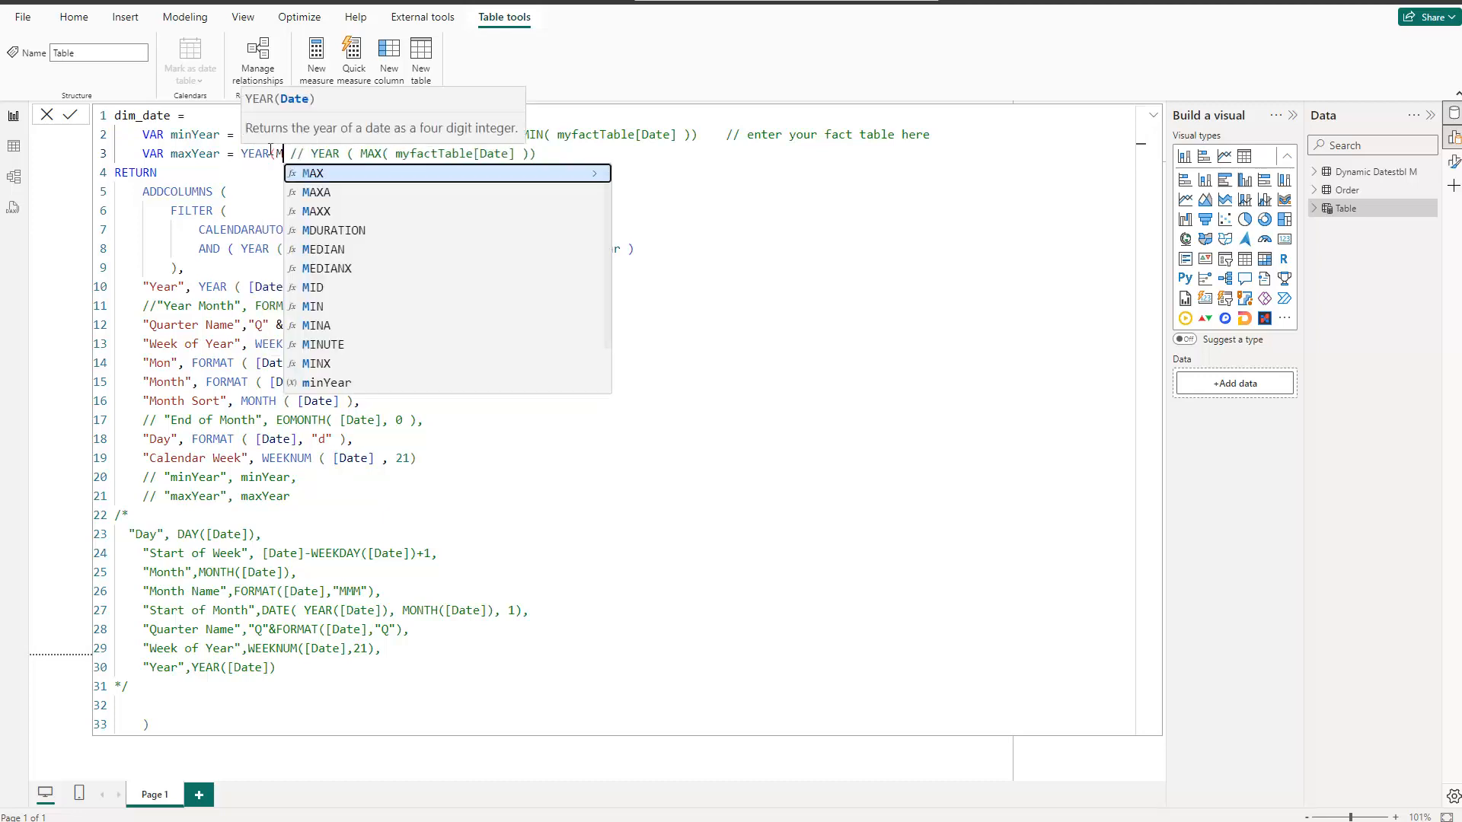
text(()
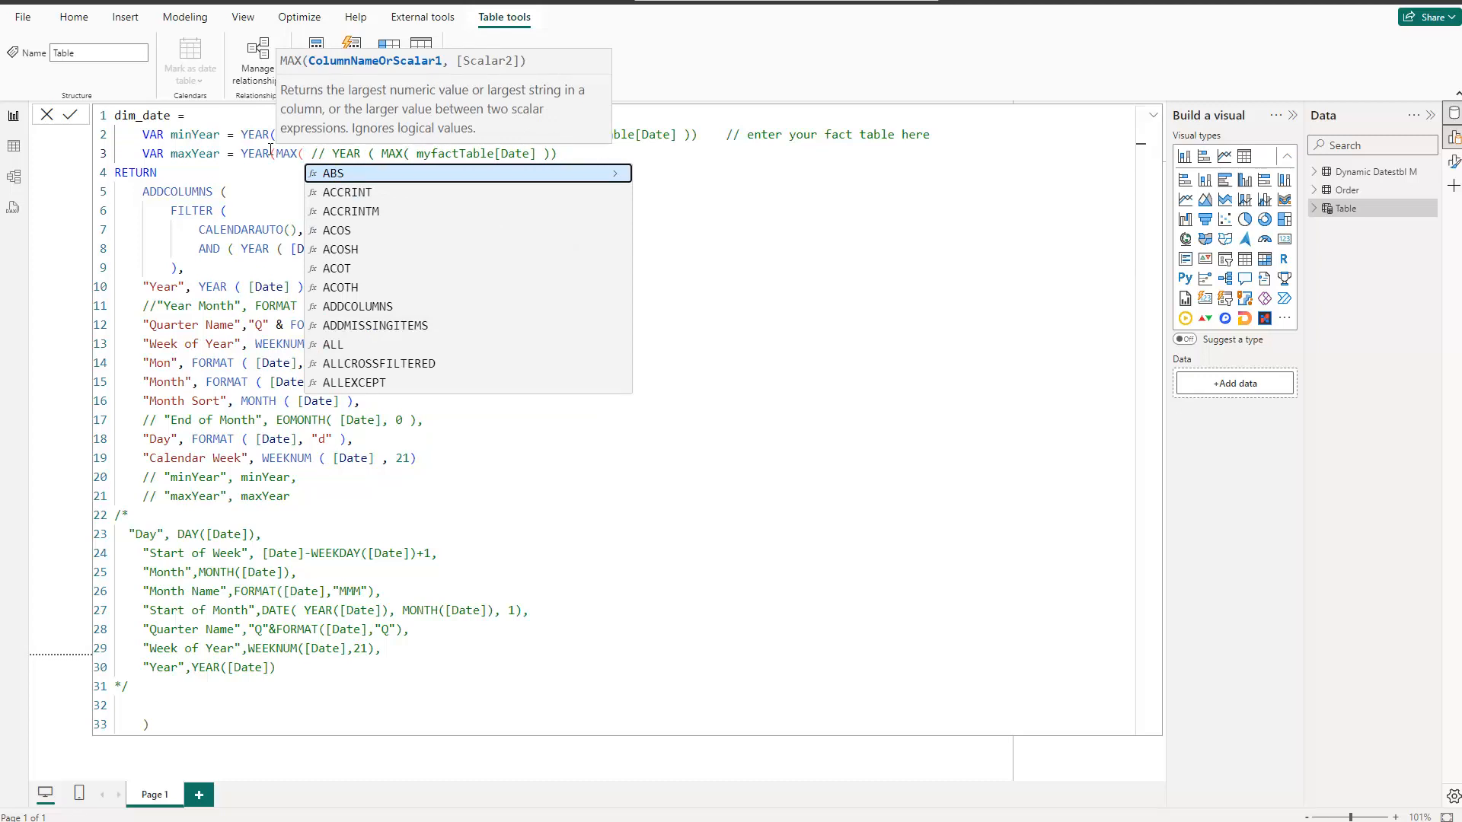
text(order)
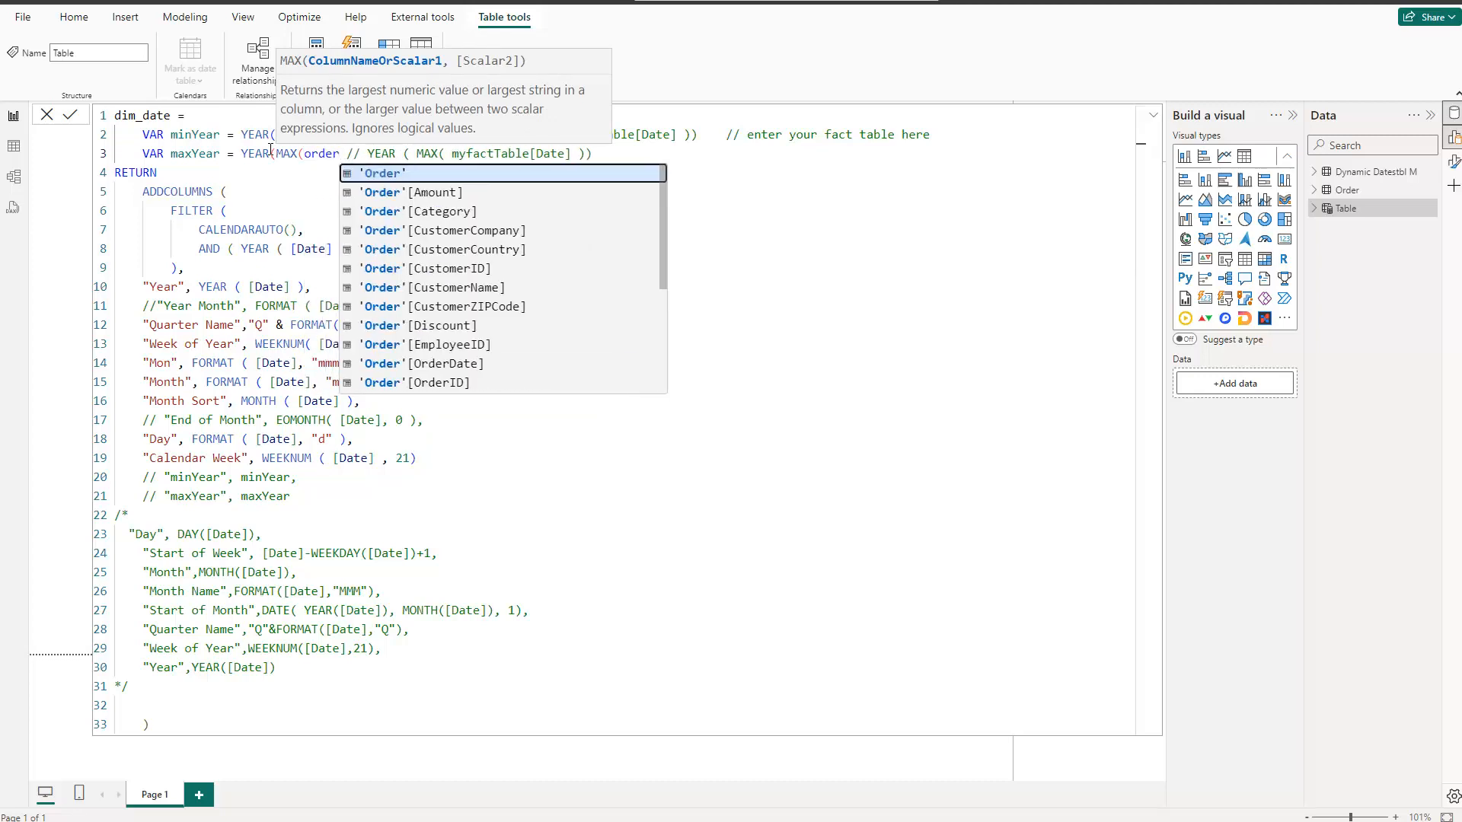
key(Down)
key(Down)
key(Down)
key(Down)
key(Down)
key(Down)
key(Down)
key(Down)
key(Down)
key(Down)
key(Tab)
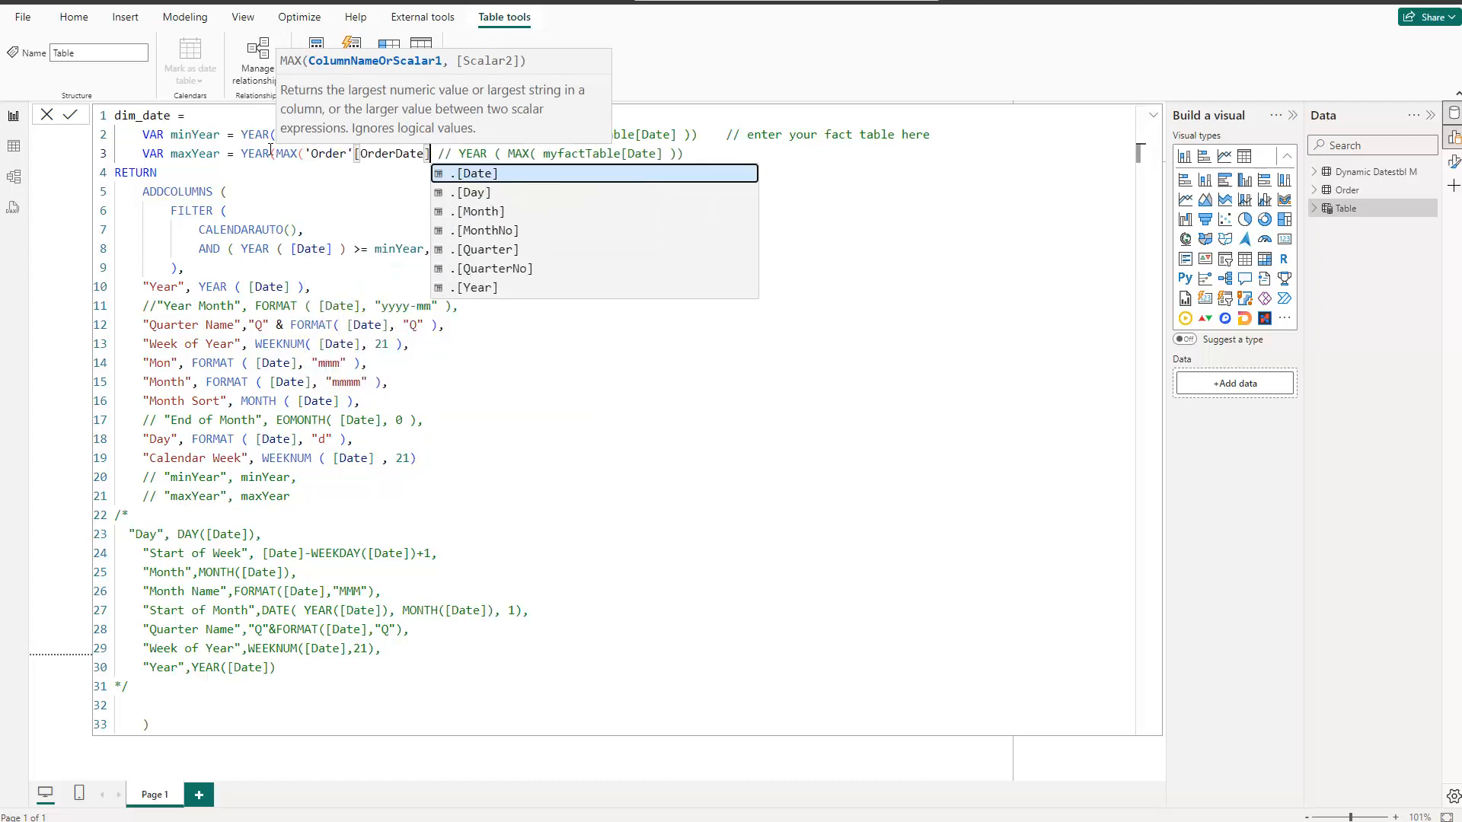
text()))
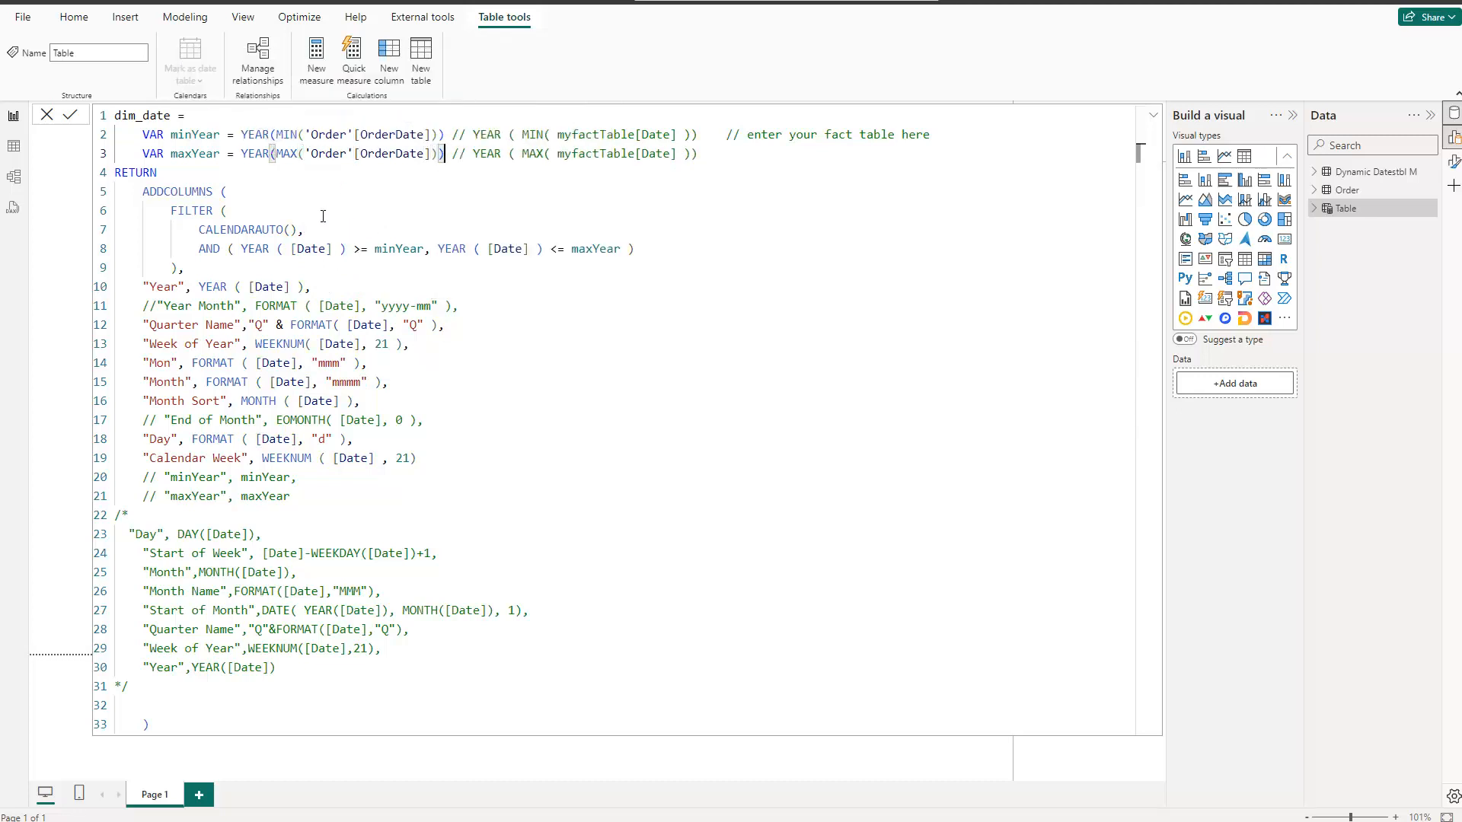
Step: Examine the column definitions in the enlarged dim_date formula and select the comment marker in front of the Year Month line
scroll(323, 216, up, 3)
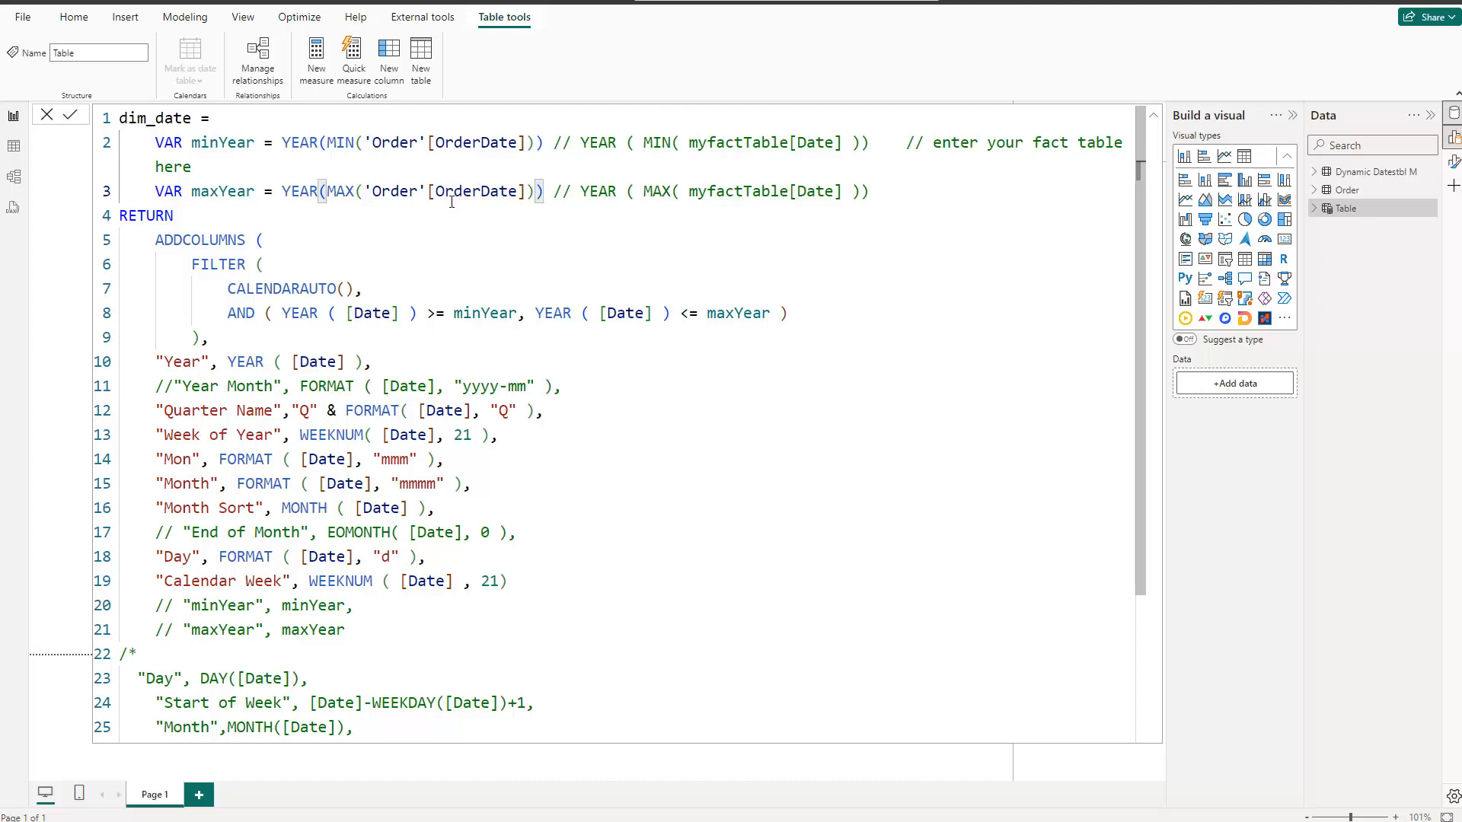
scroll(395, 253, down, 3)
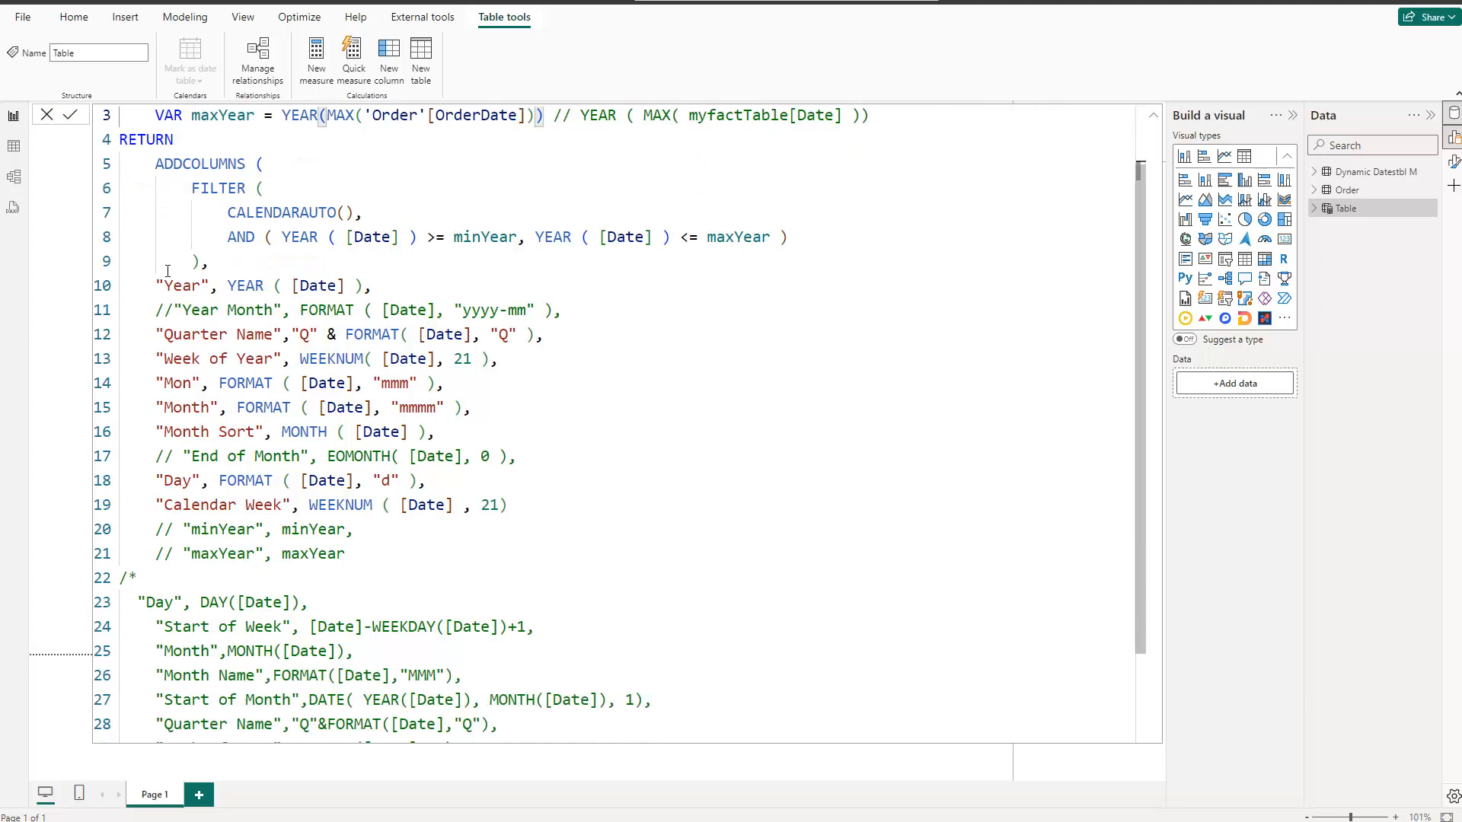
drag(174, 311, 155, 311)
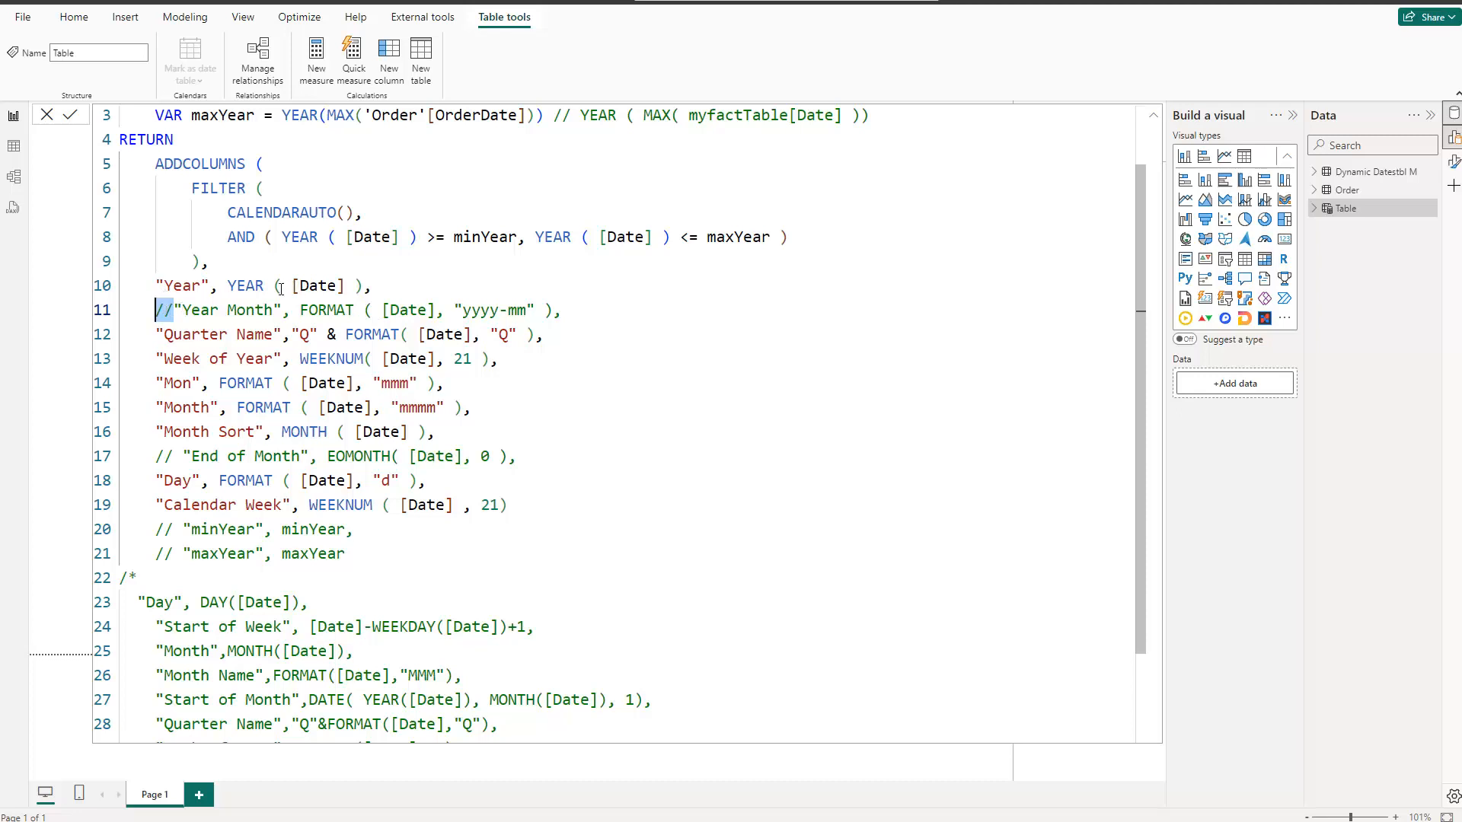
Step: Examine the commented-out block of alternative column definitions in the dim_date formula, highlighting its opening /* and closing */ markers
scroll(305, 342, down, 1)
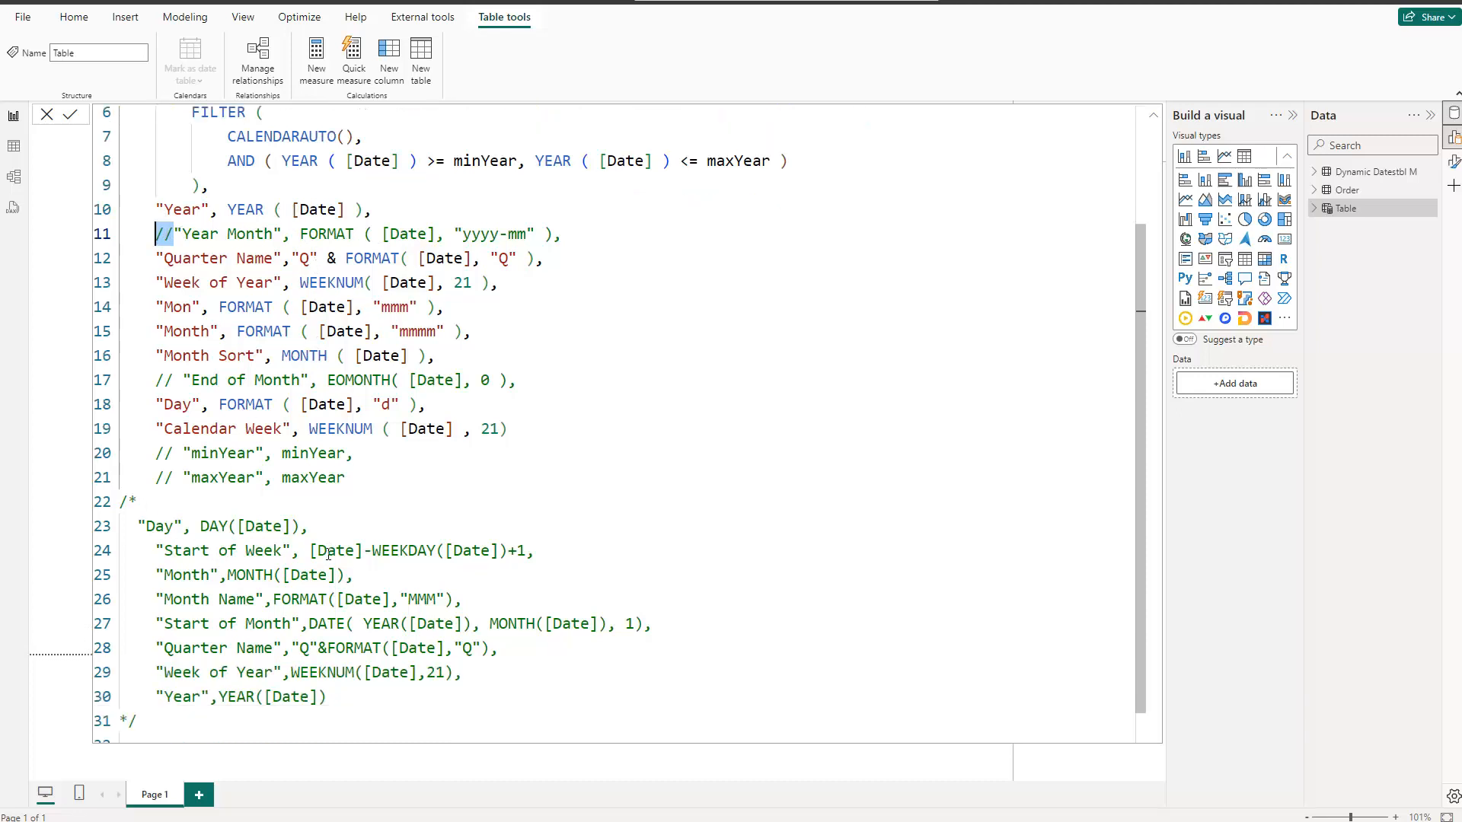
scroll(328, 555, down, 1)
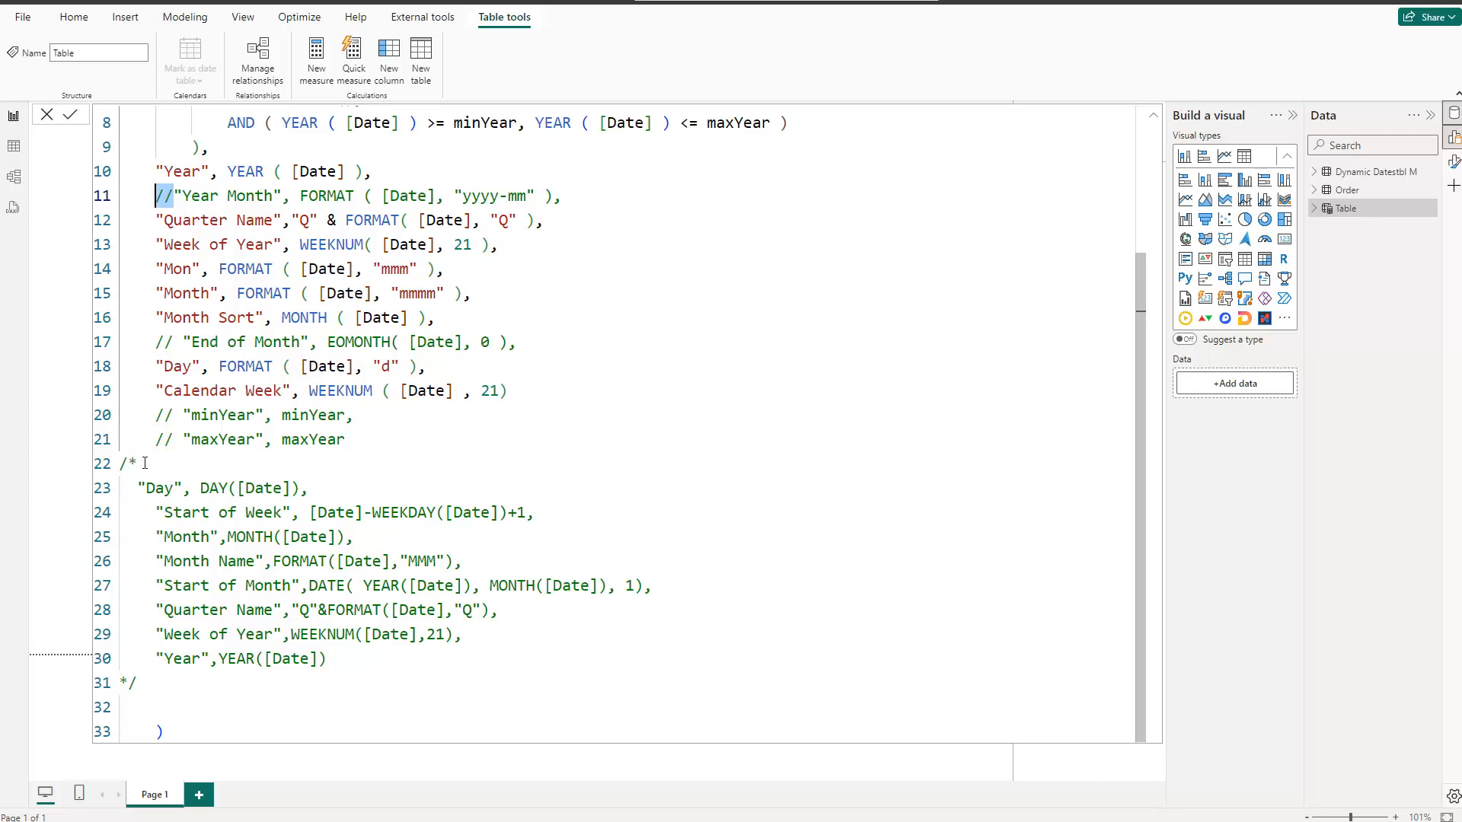
drag(145, 464, 120, 465)
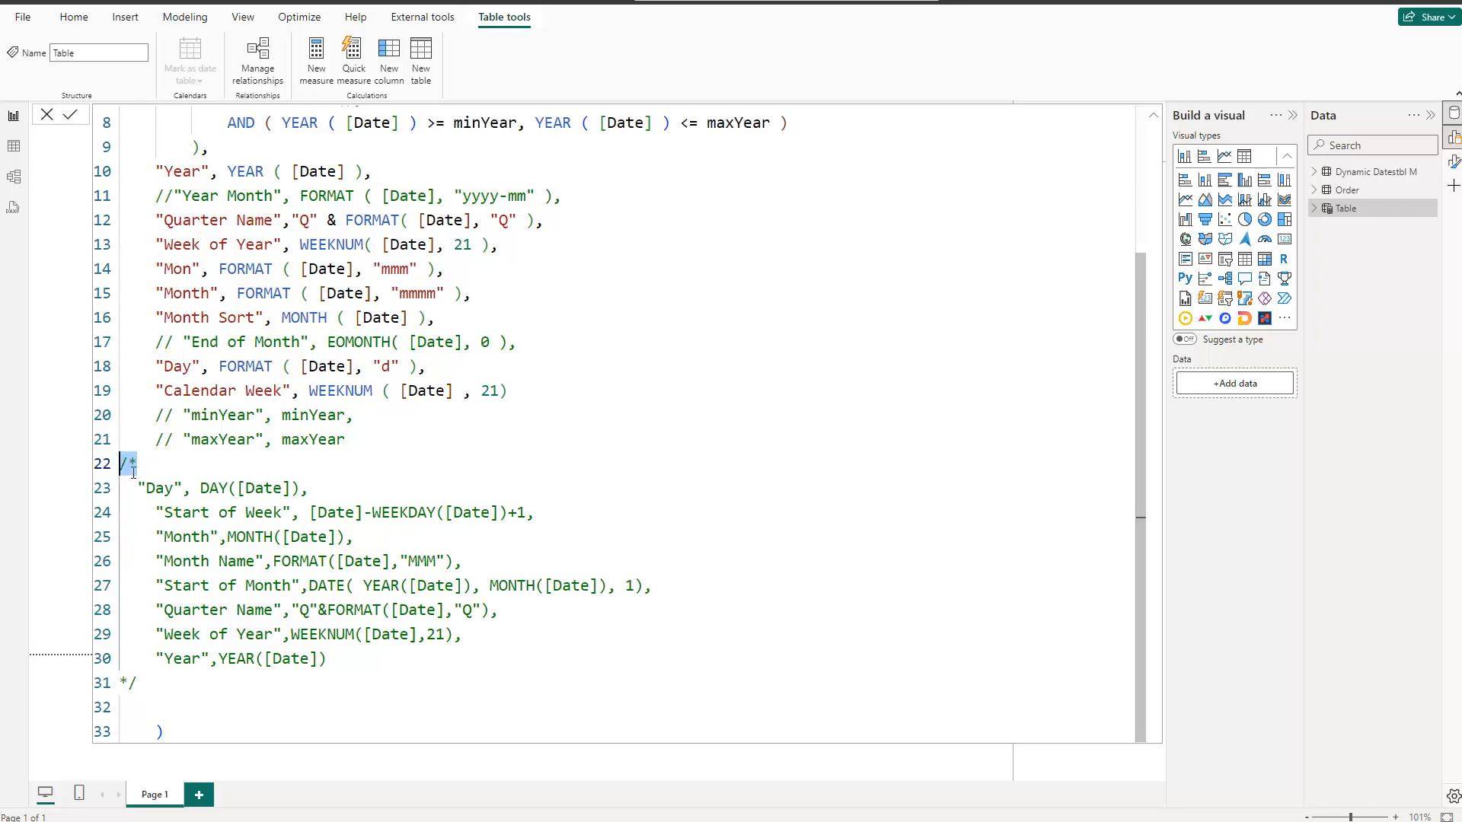
drag(146, 684, 122, 678)
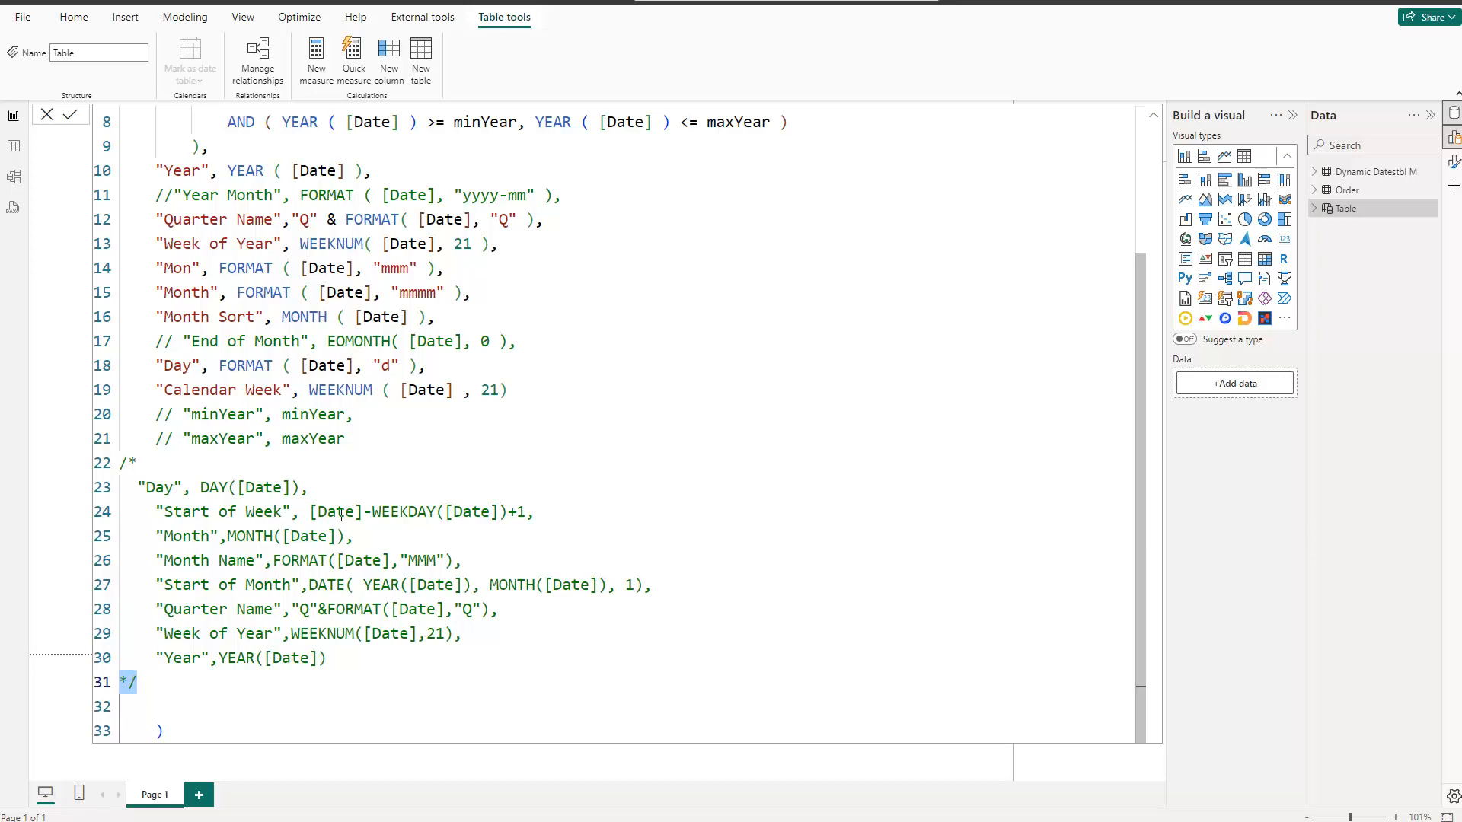
Step: Commit the dim_date formula to create the calculated date table
scroll(536, 292, up, 3)
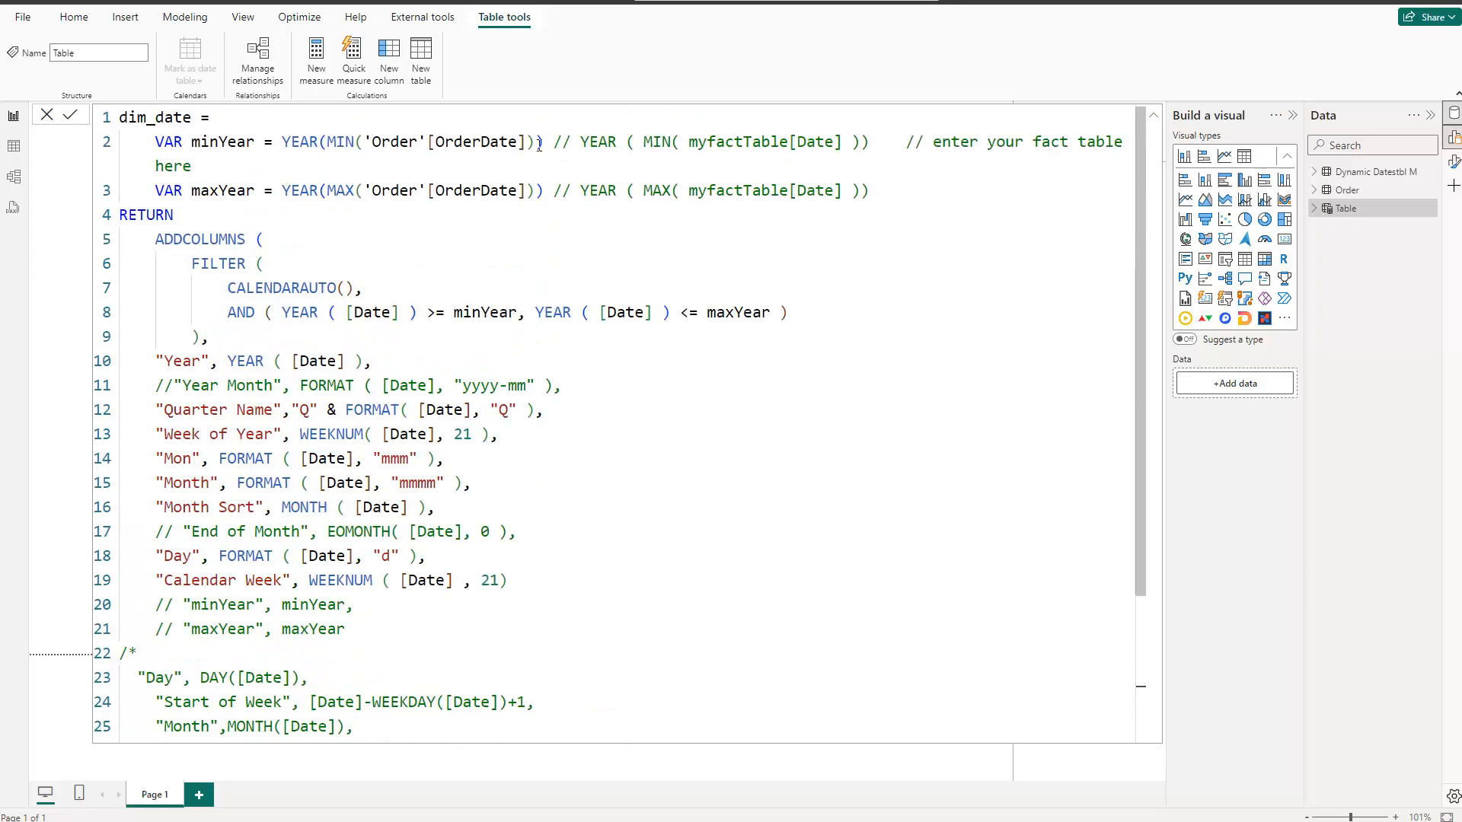
click(71, 115)
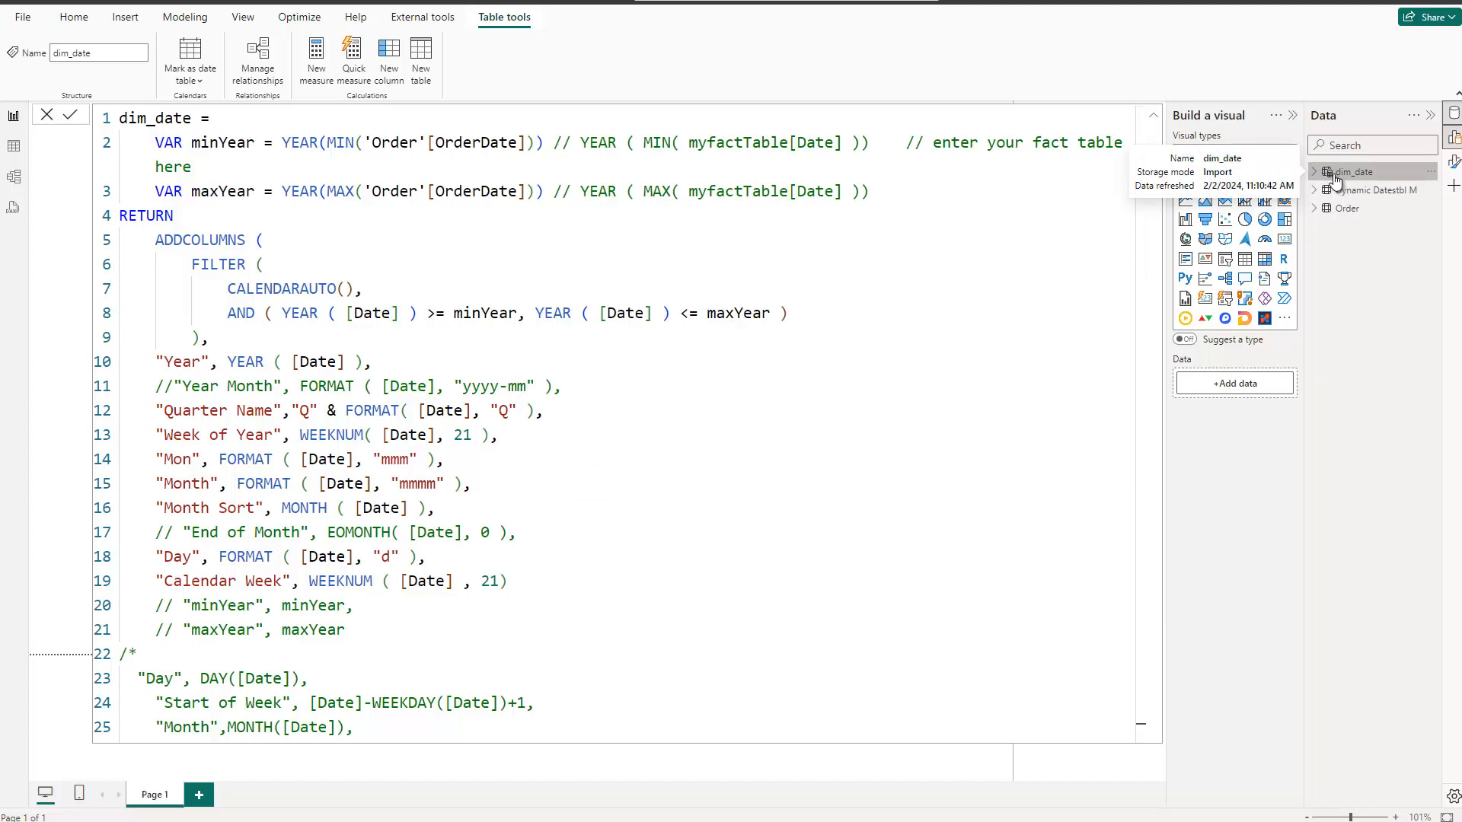
Step: Inspect the dim_date table's rows and check which years its Year column contains, without applying a filter
click(16, 149)
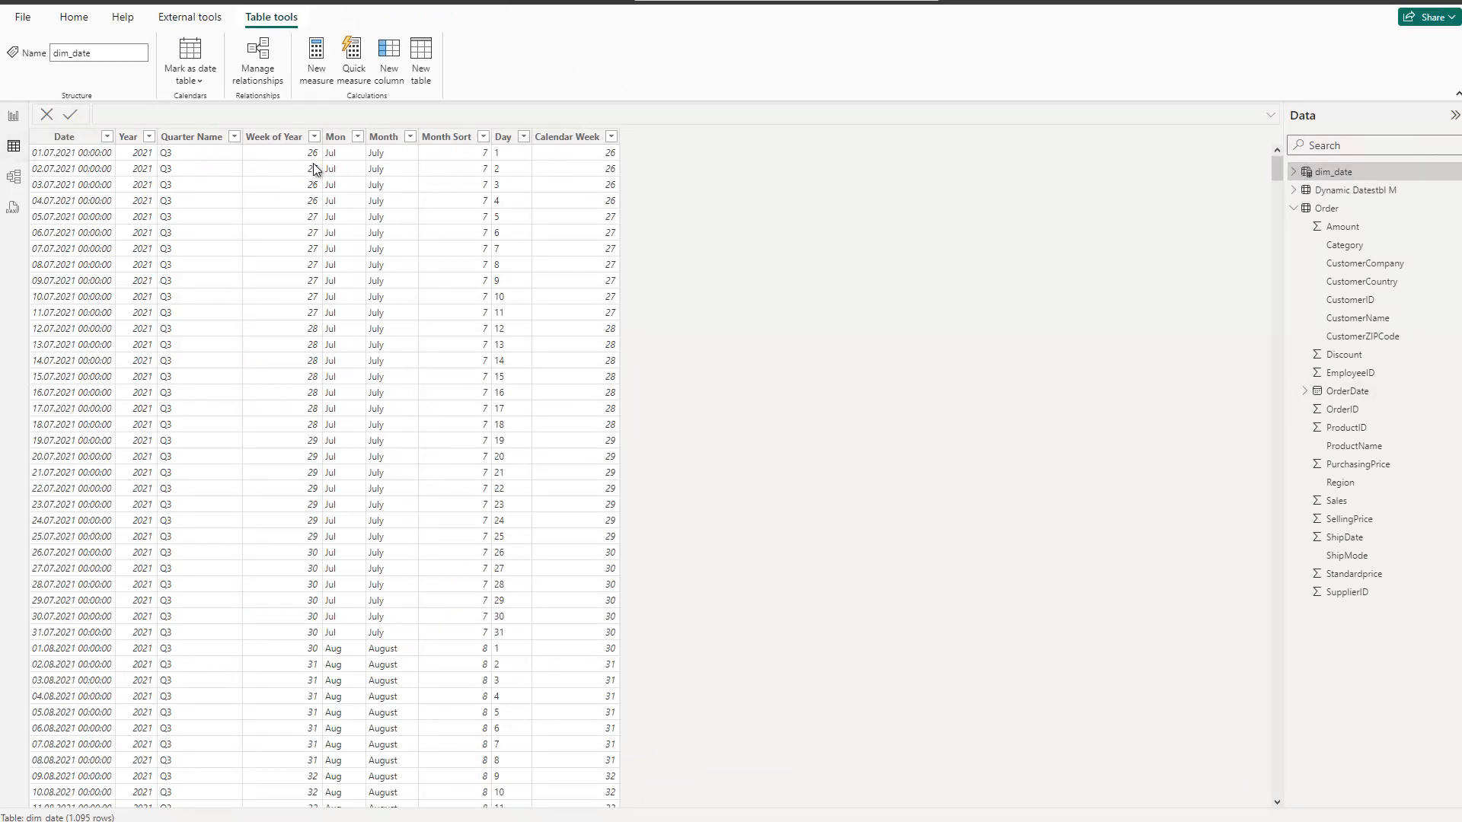
click(150, 137)
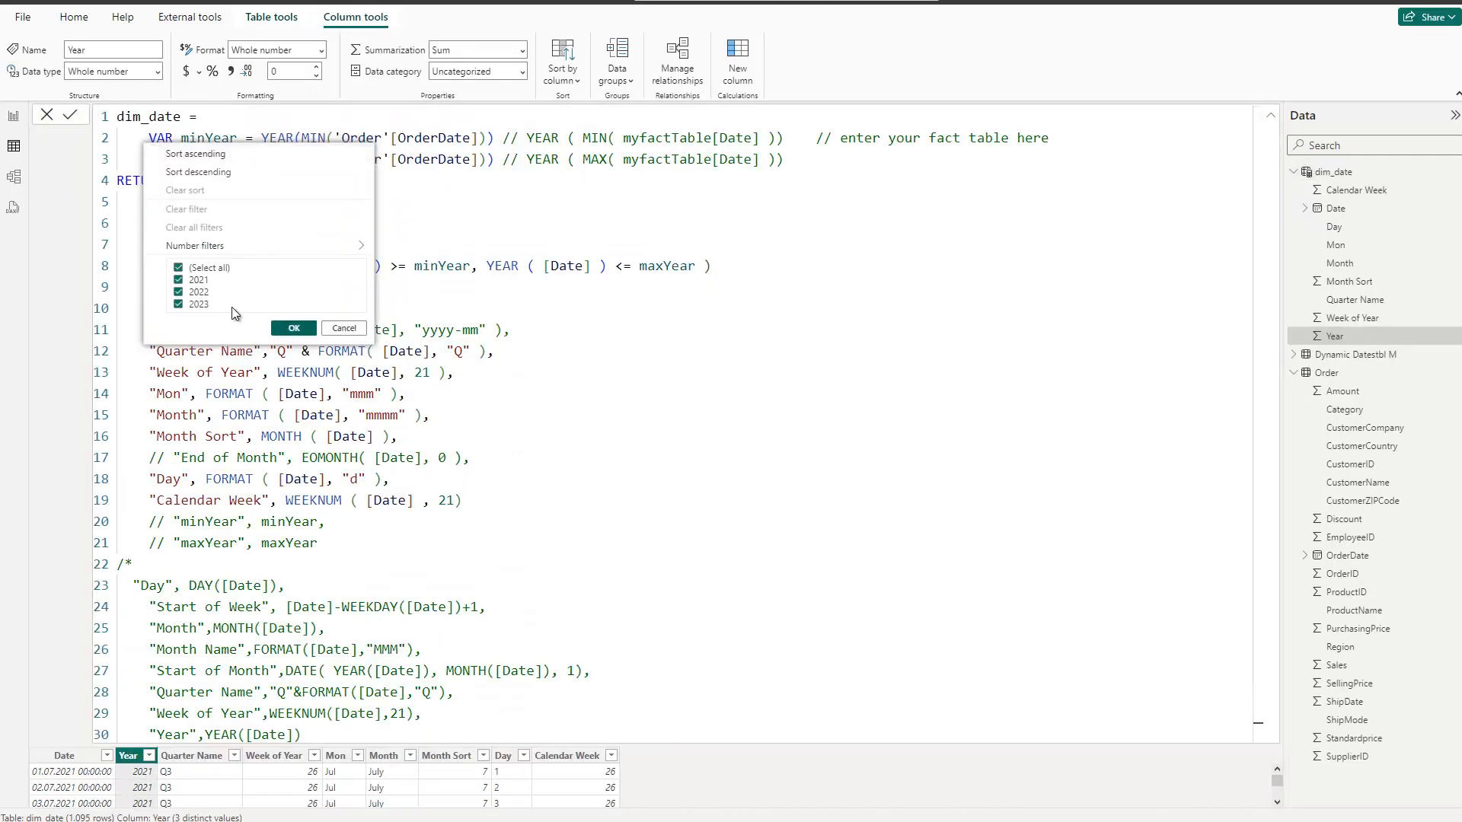
click(343, 328)
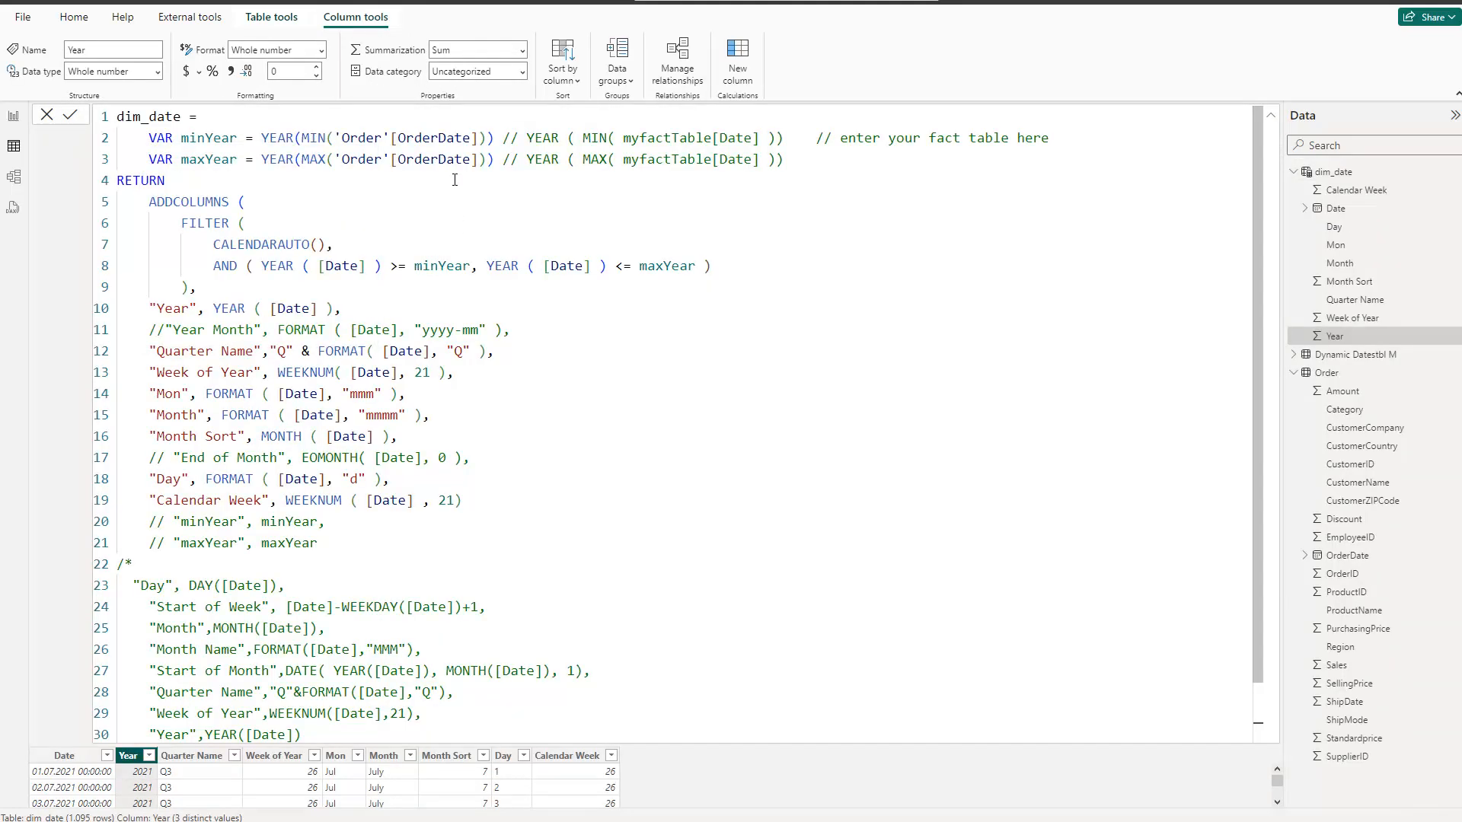